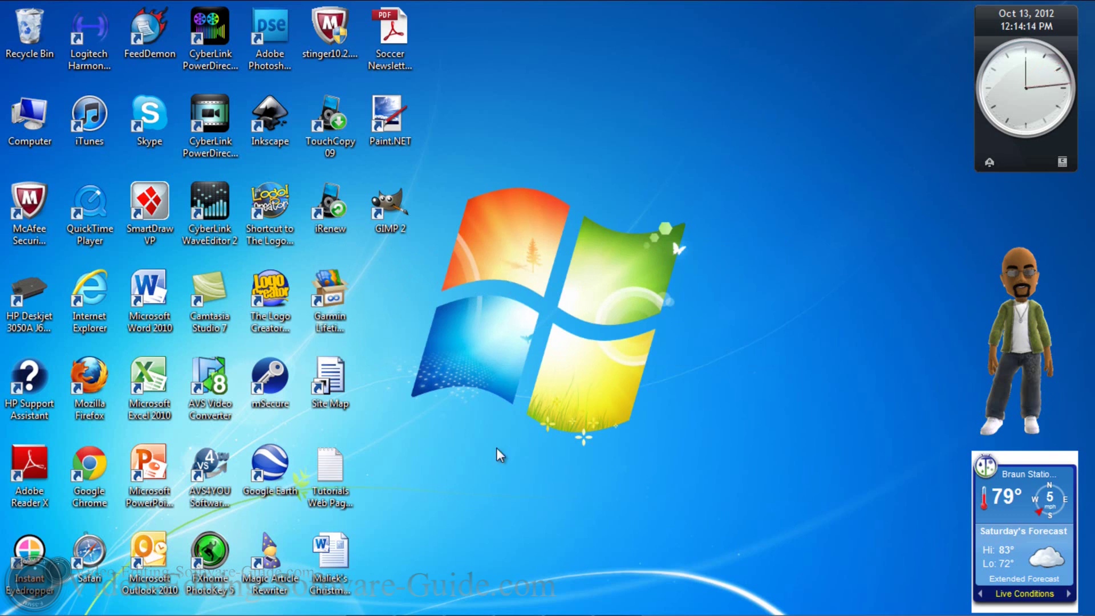
Step: Switch to Paint.NET and create a new blank image 1000 pixels wide and 1000 pixels high
{"action": "mouse_move", "coordinate": [412, 608]}
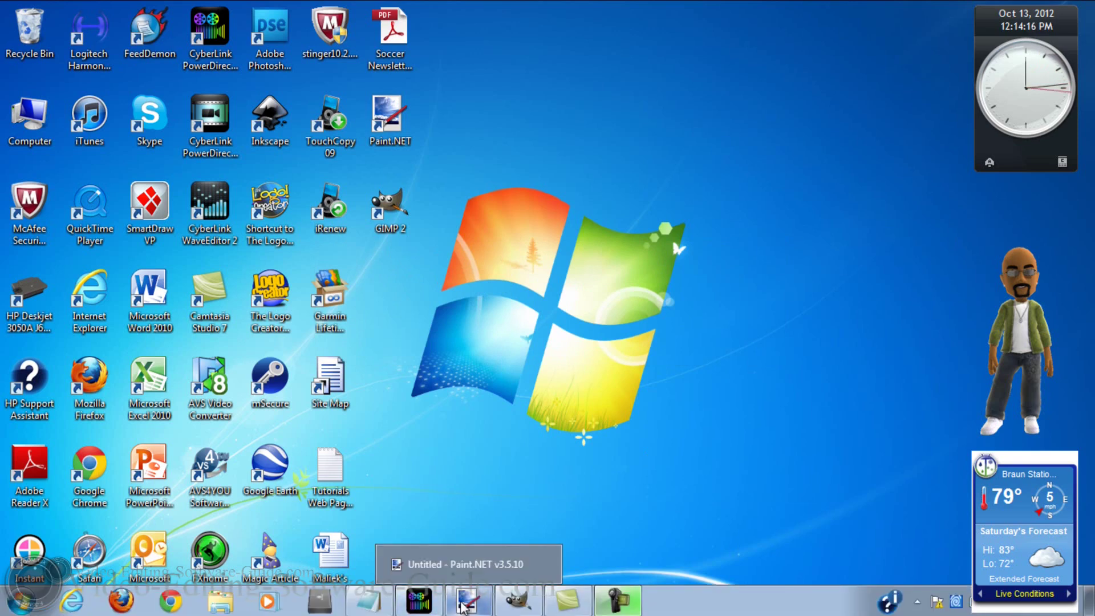
{"action": "left_click", "coordinate": [467, 600]}
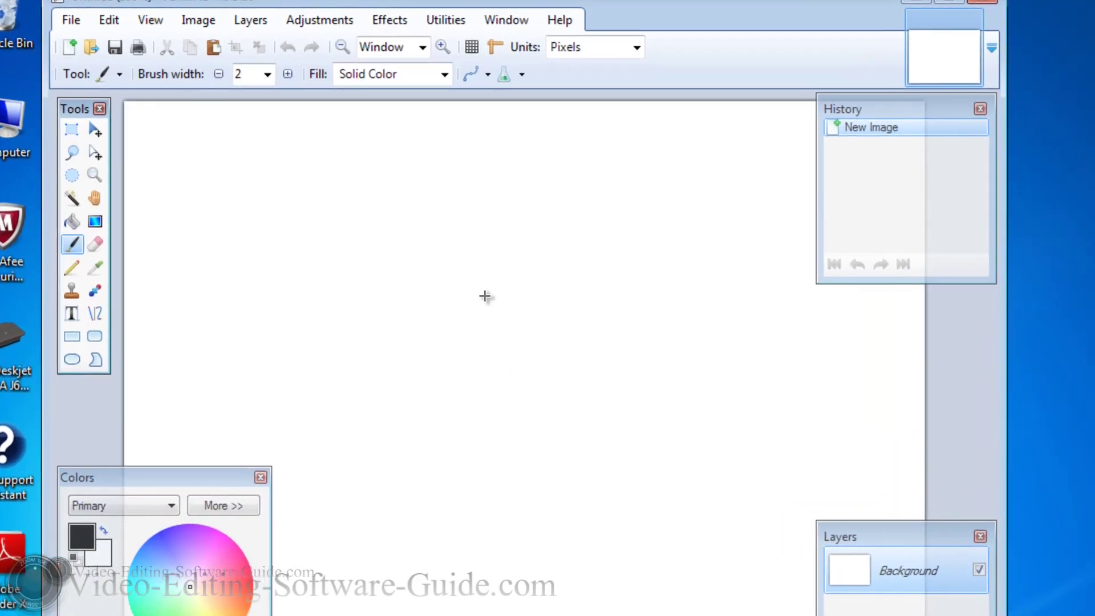
{"action": "left_click", "coordinate": [72, 20]}
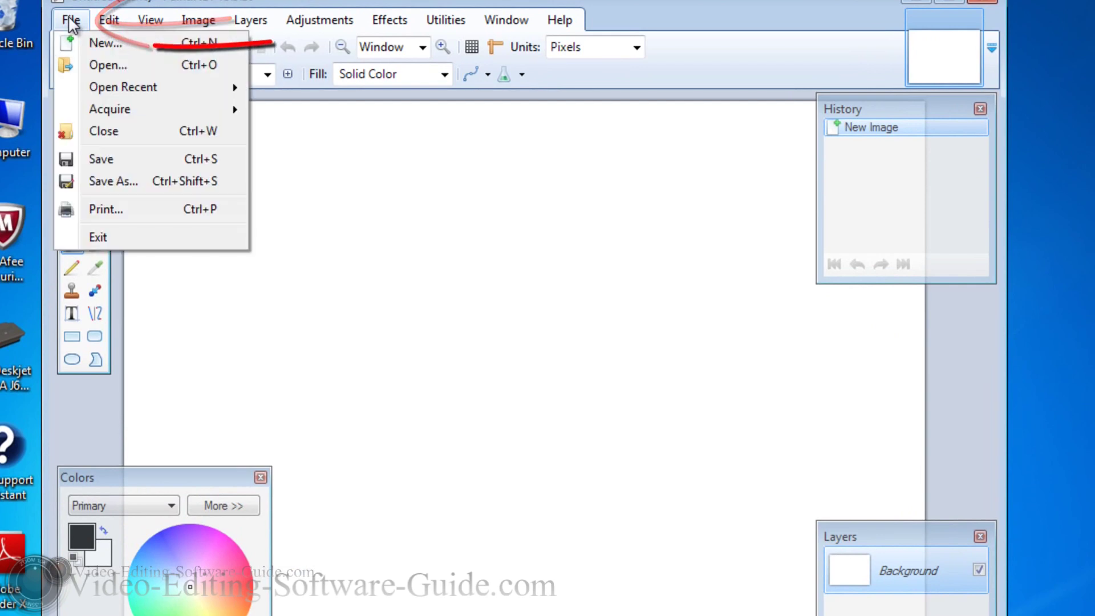
{"action": "left_click", "coordinate": [96, 42]}
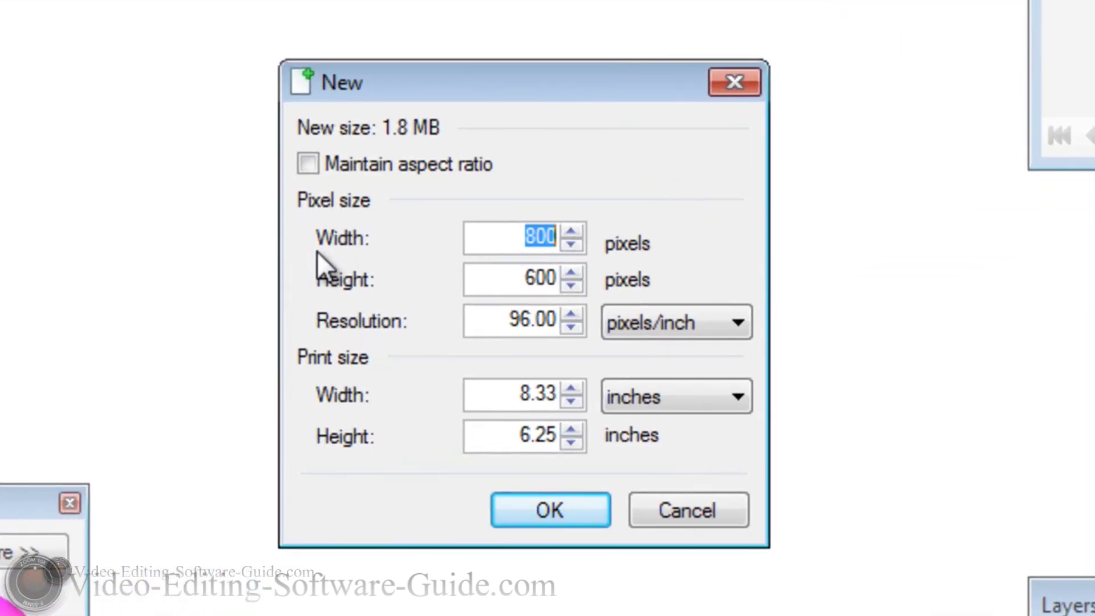
{"action": "type", "text": "1000"}
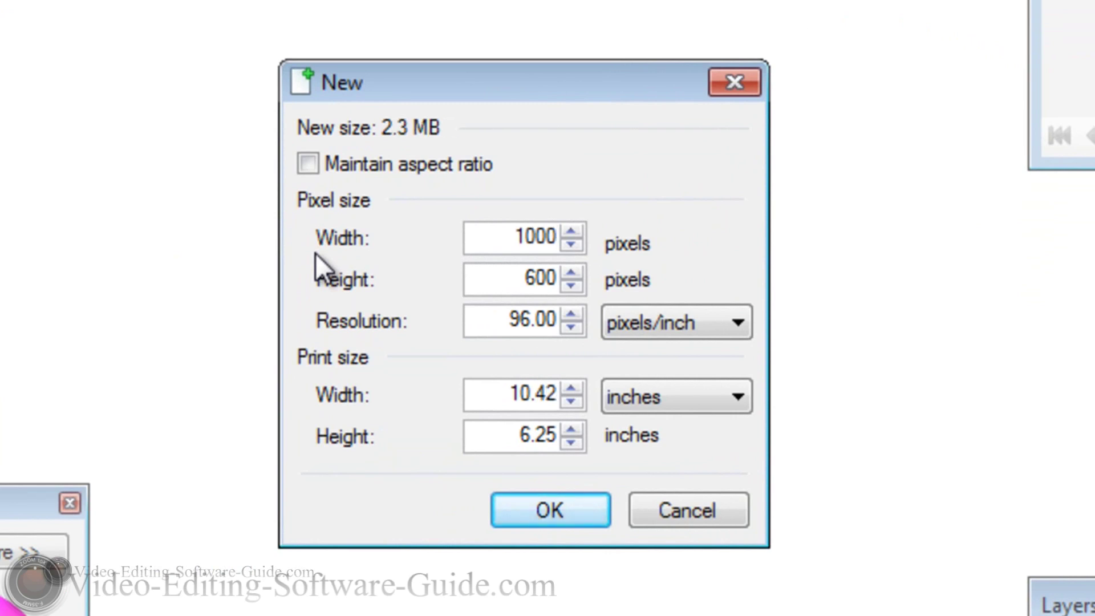
{"action": "left_click_drag", "start_coordinate": [520, 276], "coordinate": [587, 286]}
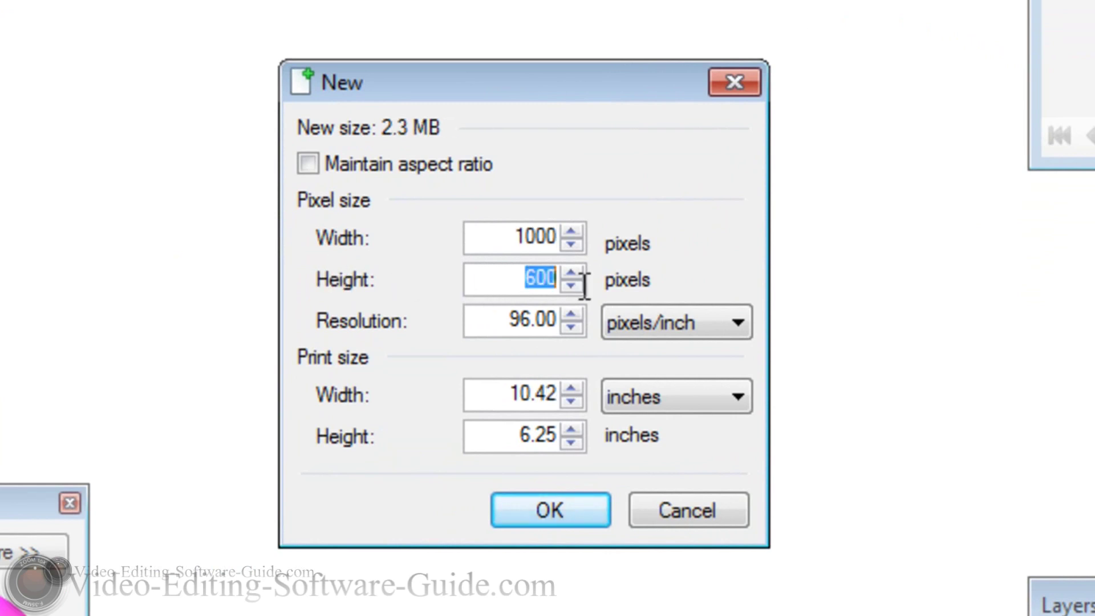
{"action": "type", "text": "1000"}
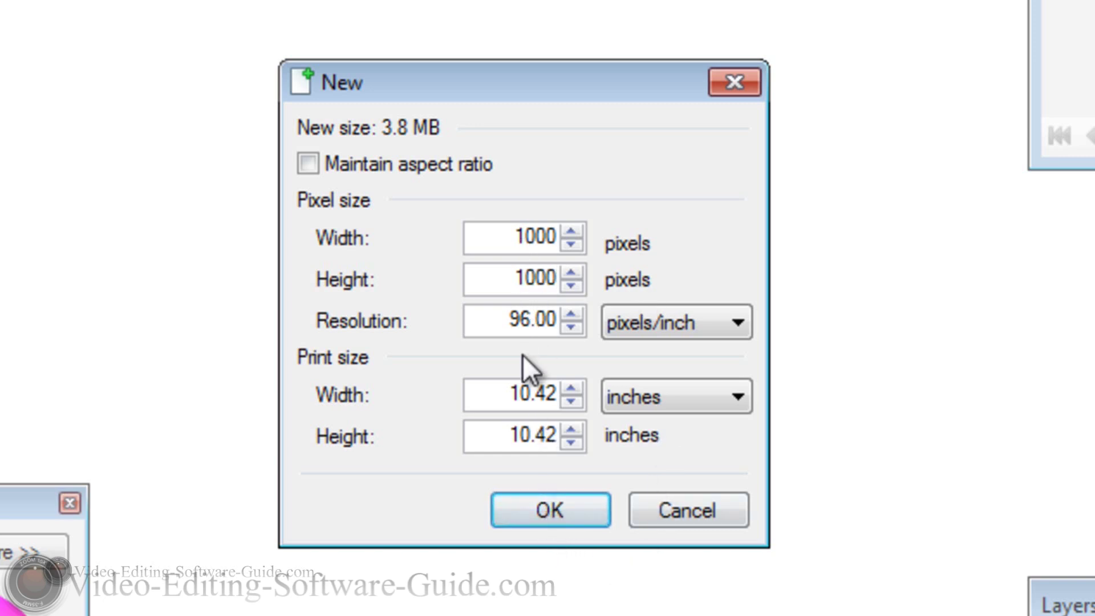
{"action": "left_click", "coordinate": [551, 512]}
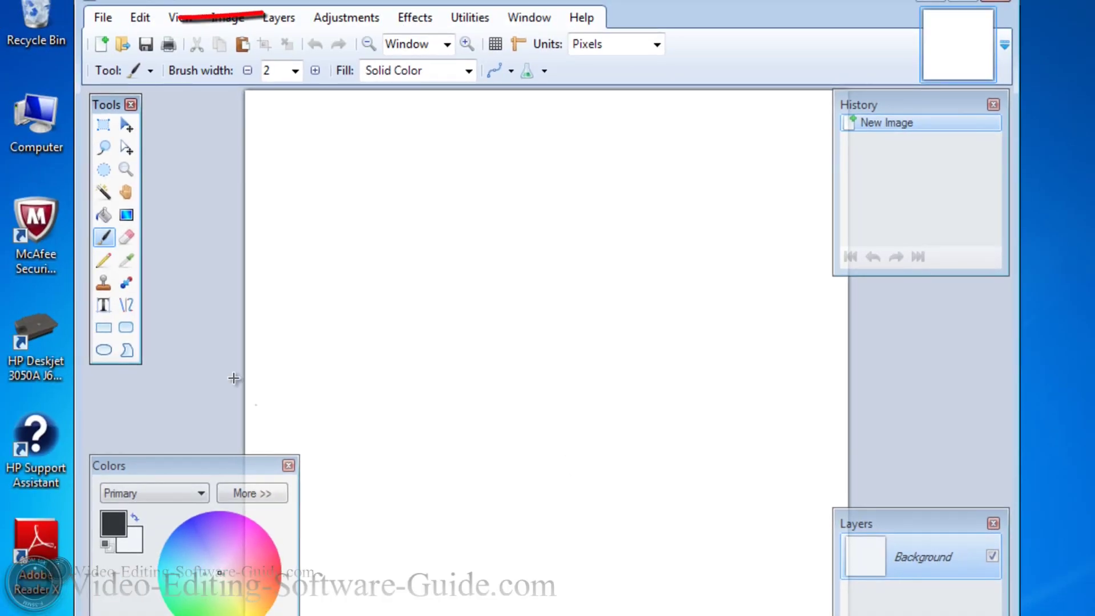
Step: Open the VESG_Logo_White image from the VESG Logos folder
{"action": "left_click", "coordinate": [110, 19]}
{"action": "left_click", "coordinate": [124, 59]}
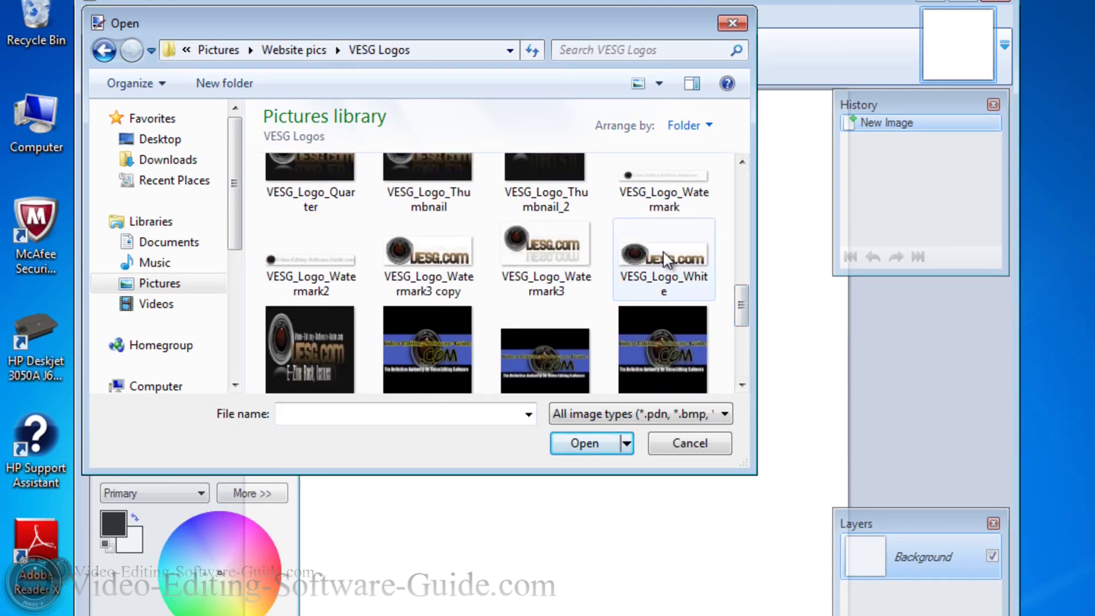
{"action": "left_click", "coordinate": [664, 252]}
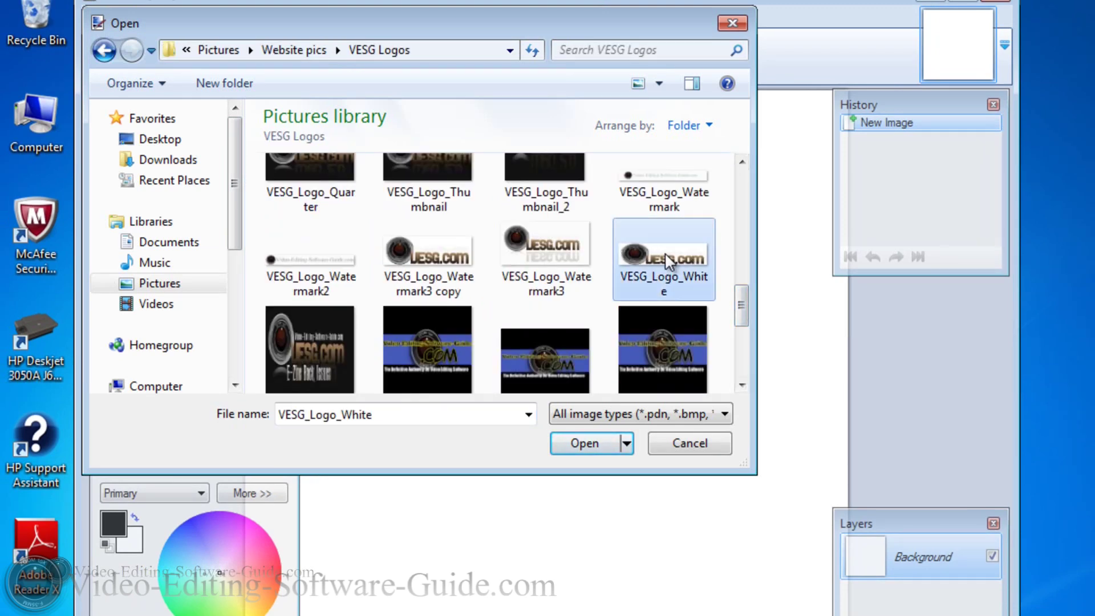
{"action": "left_click", "coordinate": [580, 442]}
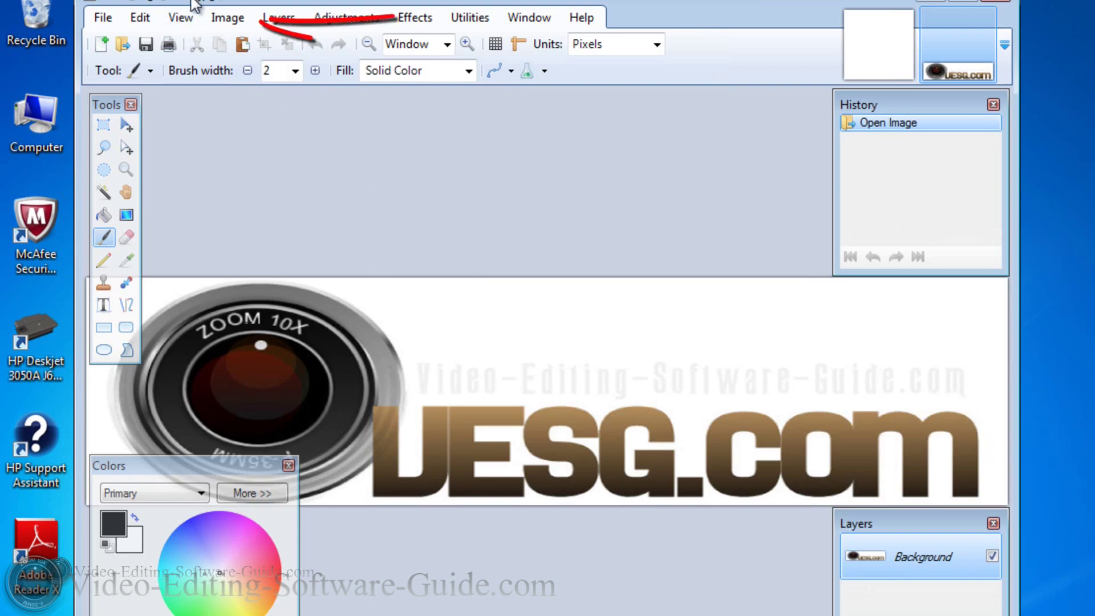
Step: Resize the logo image to 1000 by 500 pixels with the aspect ratio not maintained
{"action": "left_click", "coordinate": [228, 18]}
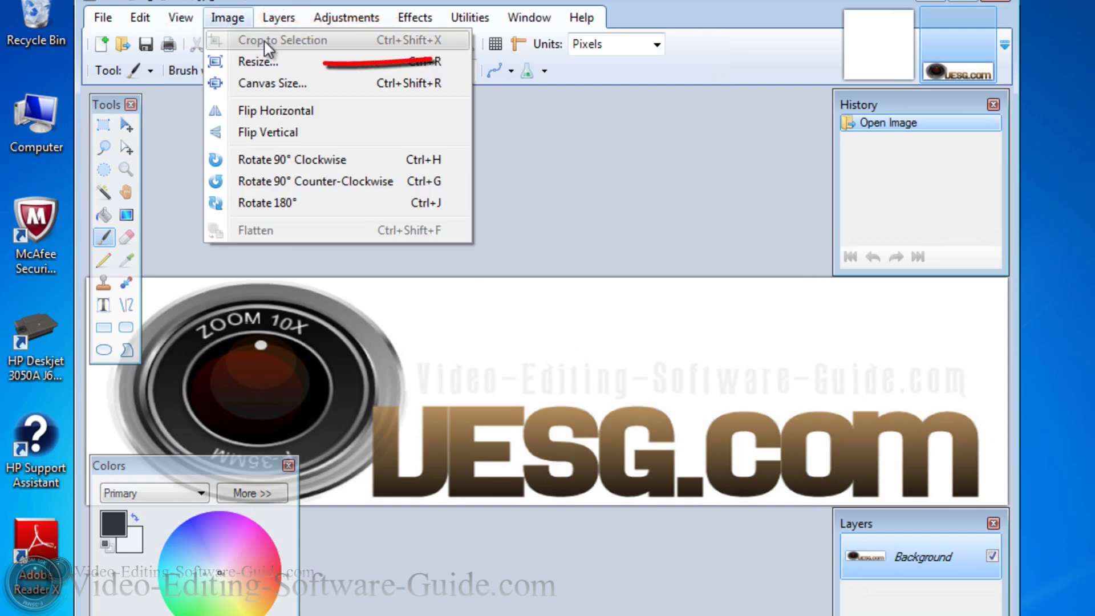
{"action": "left_click", "coordinate": [260, 61]}
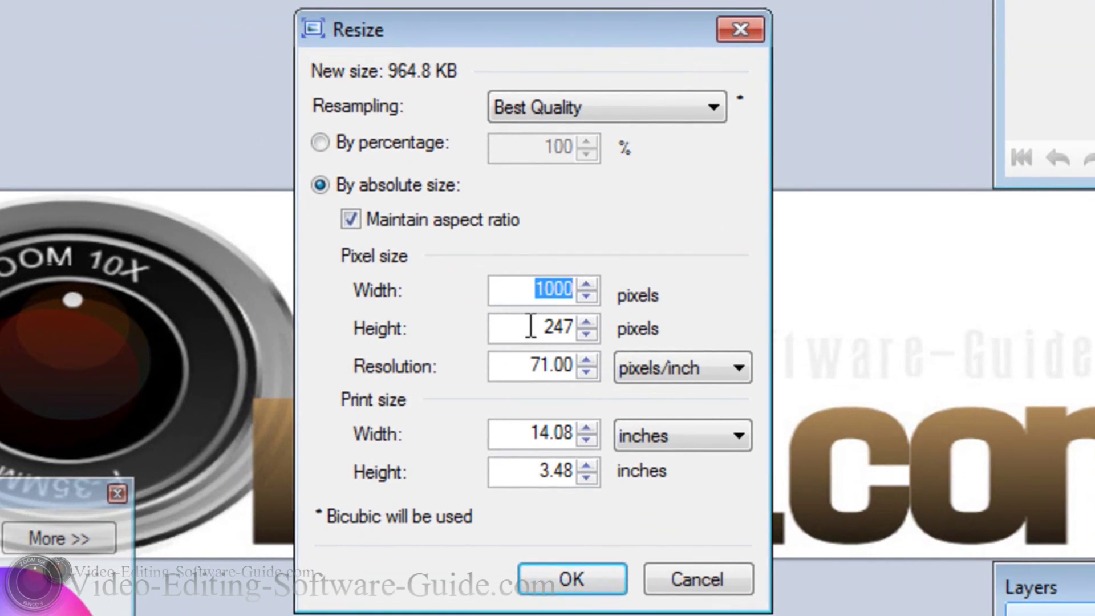
{"action": "left_click_drag", "start_coordinate": [530, 326], "coordinate": [595, 322]}
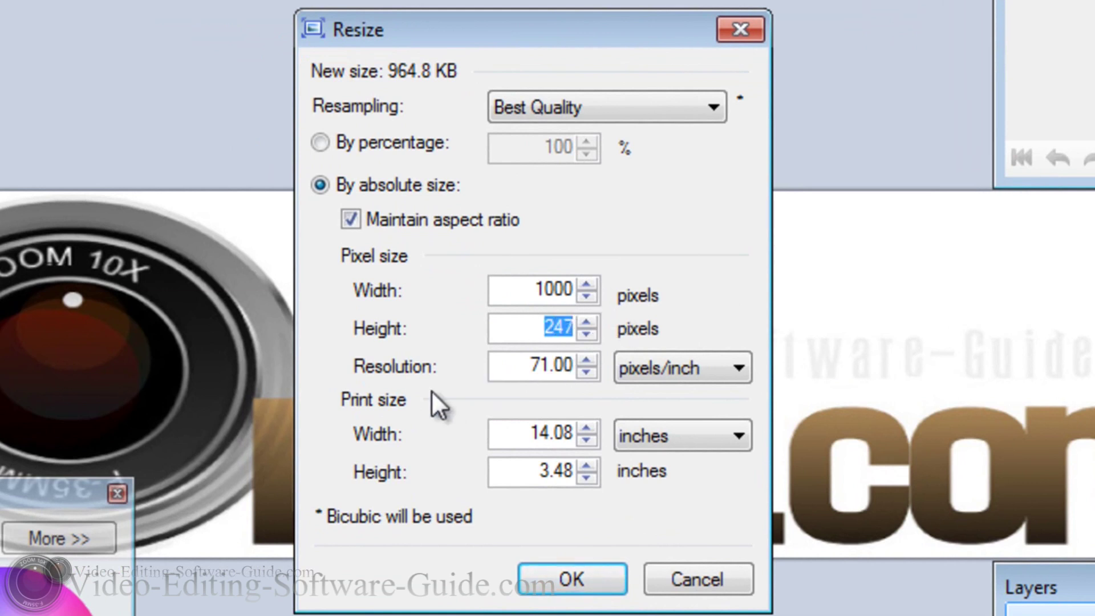
{"action": "type", "text": "500"}
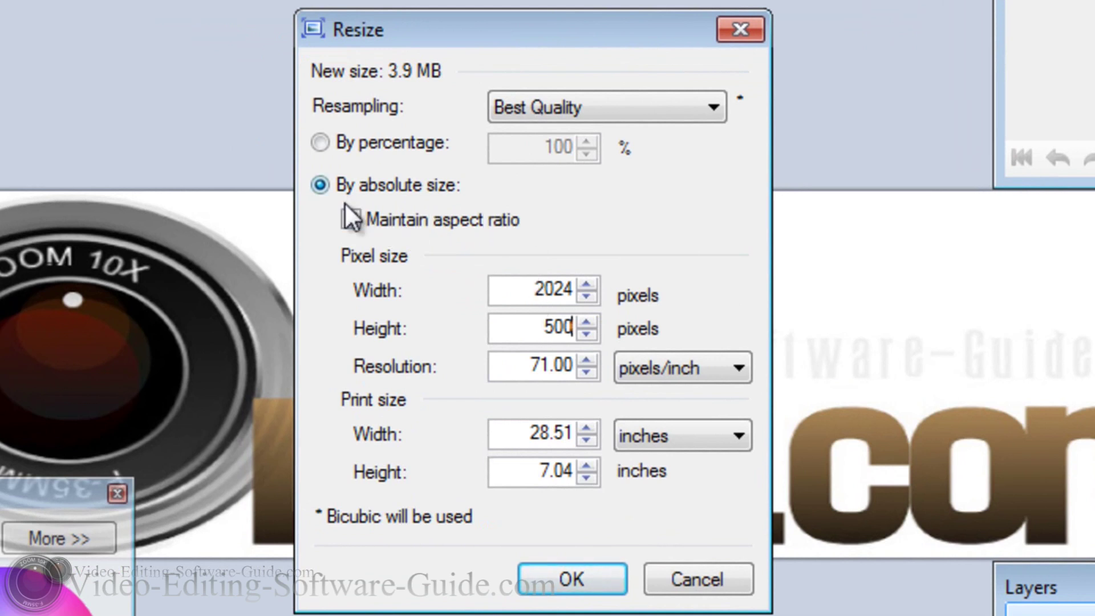
{"action": "left_click_drag", "start_coordinate": [532, 288], "coordinate": [598, 276]}
{"action": "type", "text": "1000"}
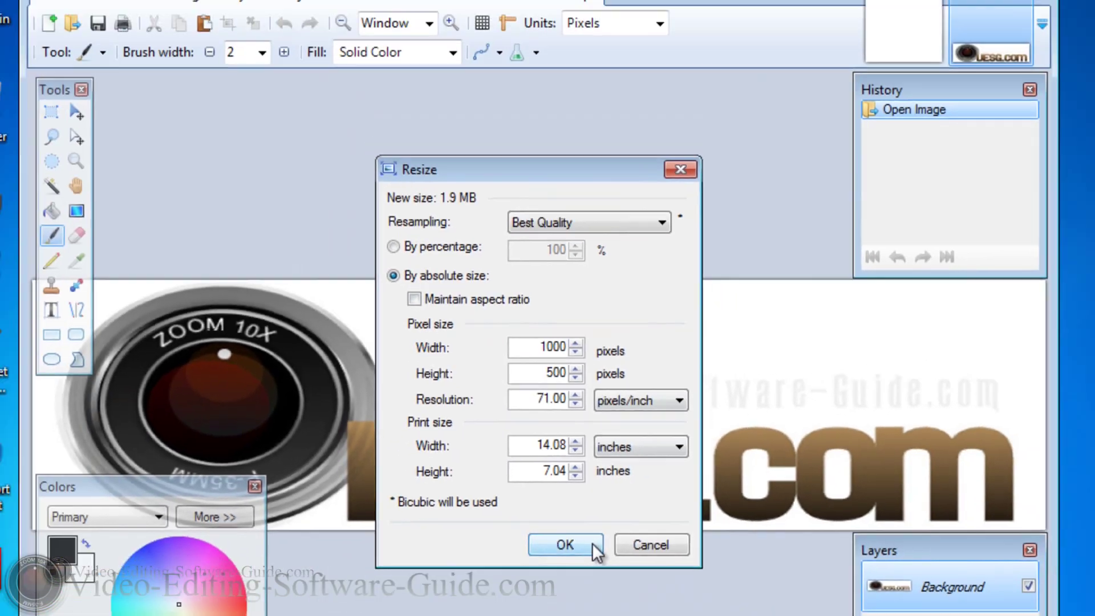
{"action": "left_click", "coordinate": [604, 579]}
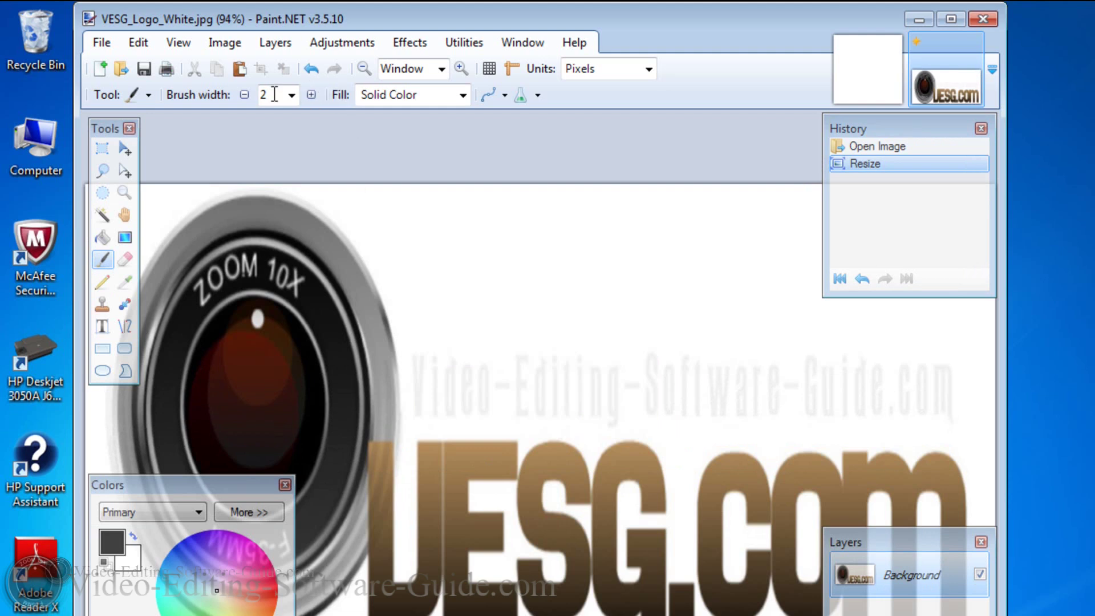
Step: Resize the logo image again to a height of 375 pixels
{"action": "left_click", "coordinate": [224, 42]}
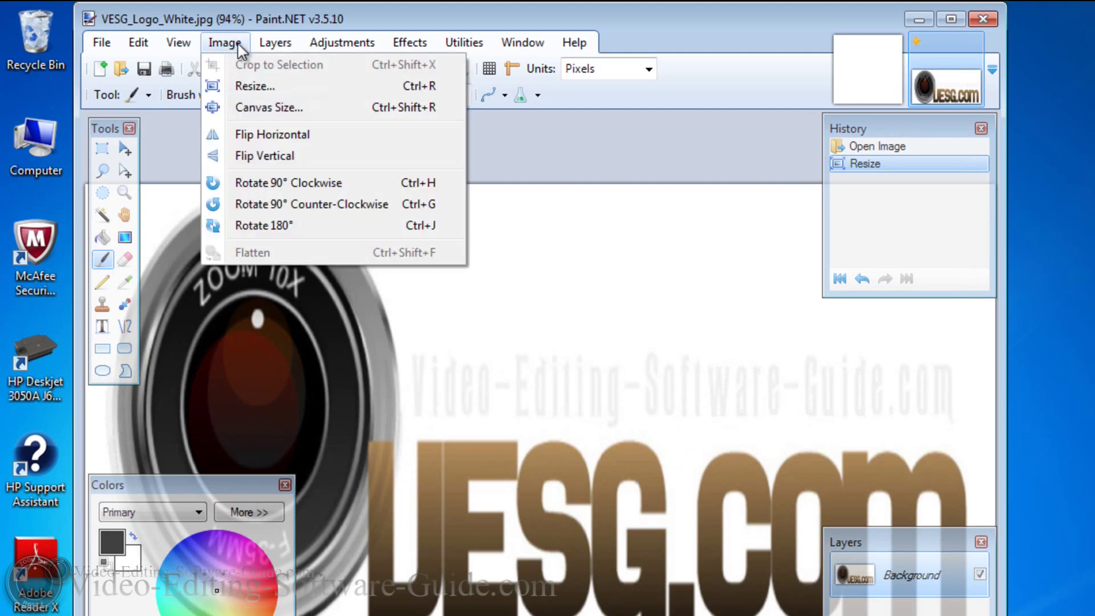
{"action": "left_click", "coordinate": [251, 89]}
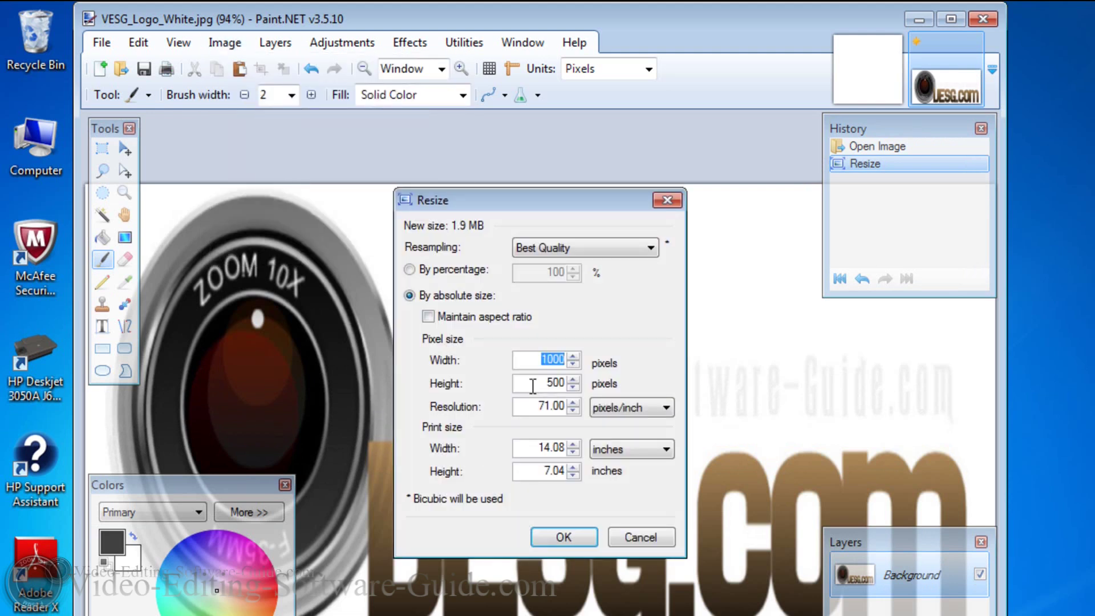
{"action": "left_click_drag", "start_coordinate": [525, 381], "coordinate": [589, 382]}
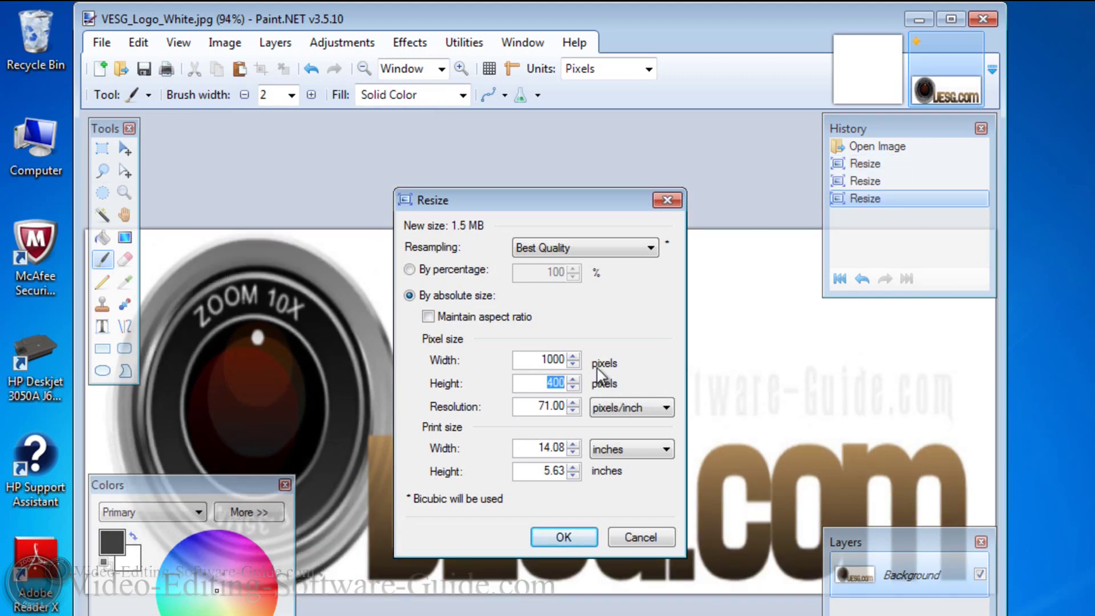
{"action": "type", "text": "375"}
{"action": "left_click", "coordinate": [564, 536]}
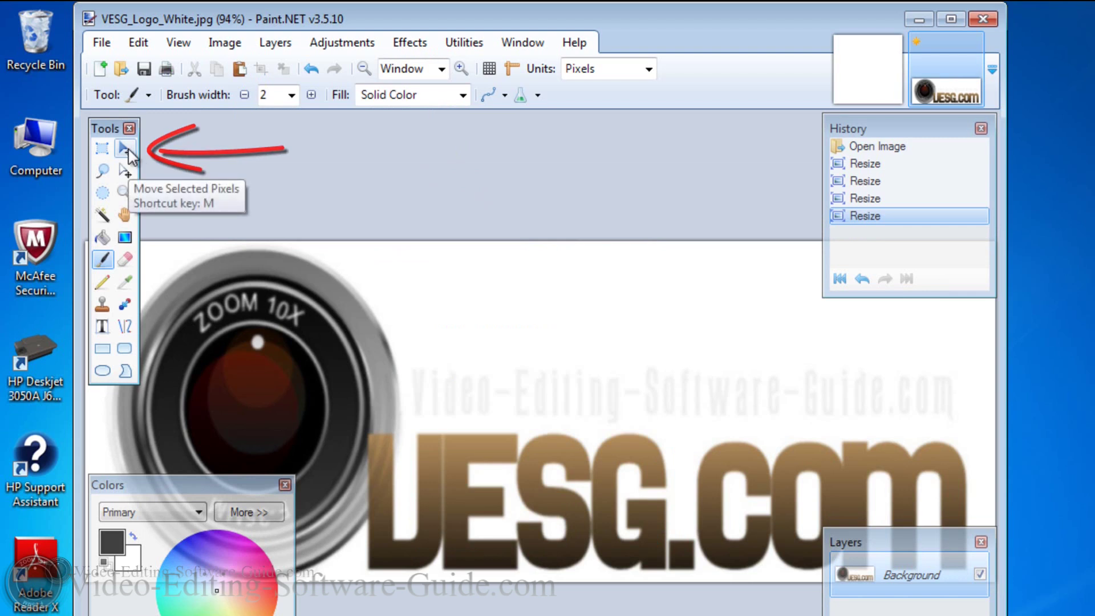
Step: Select the entire logo image with the Move Selected Pixels tool active, undo the stray pixel move, and copy the selection
{"action": "left_click", "coordinate": [125, 149]}
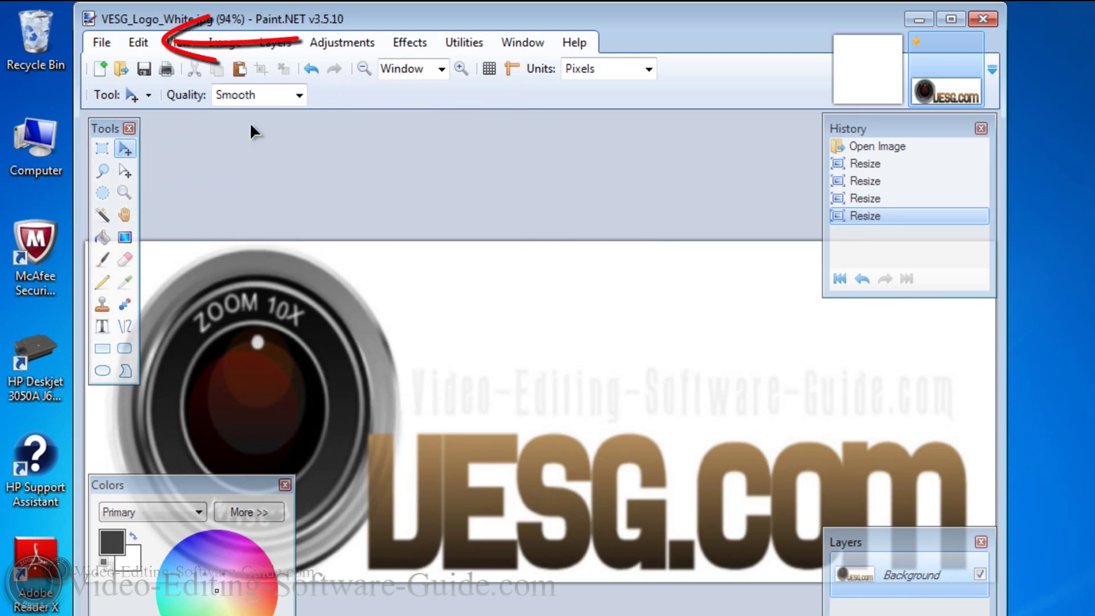
{"action": "left_click", "coordinate": [144, 46]}
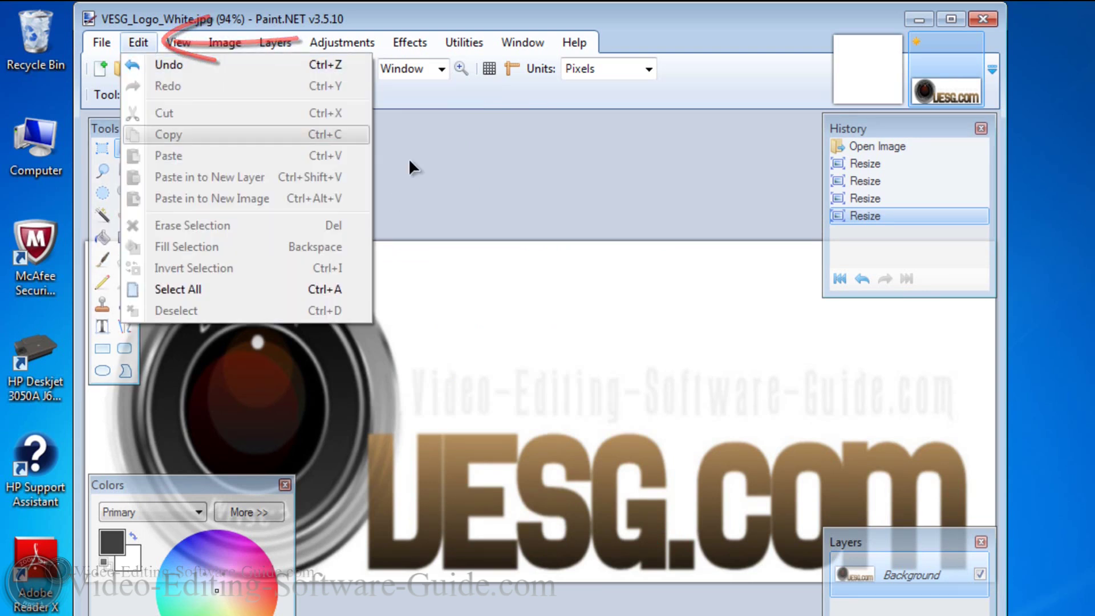
{"action": "key", "text": "ctrl+a"}
{"action": "left_click", "coordinate": [436, 161]}
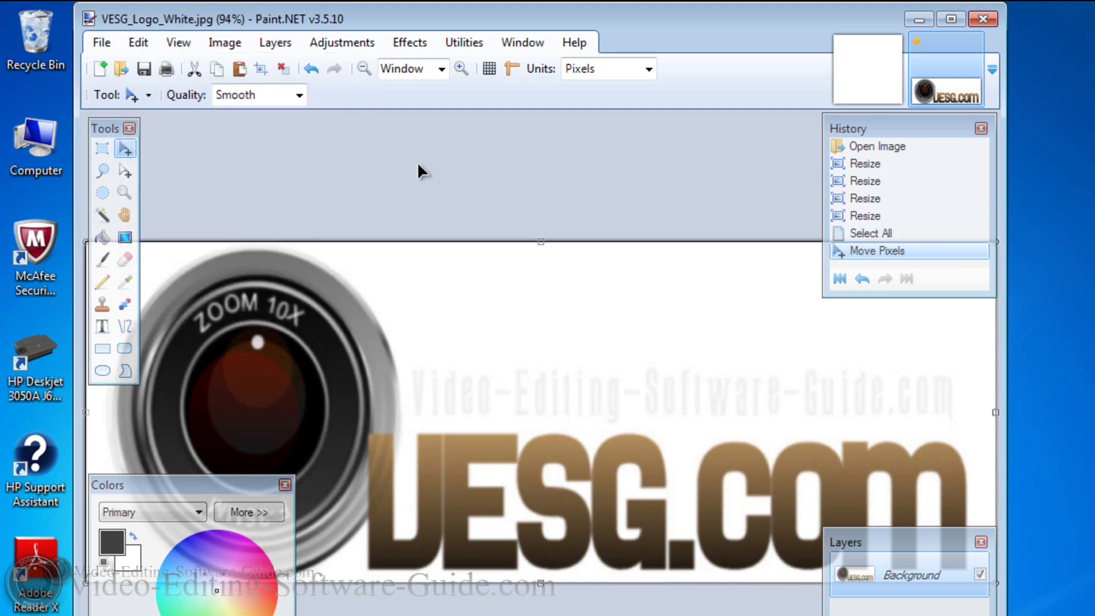
{"action": "left_click", "coordinate": [144, 48]}
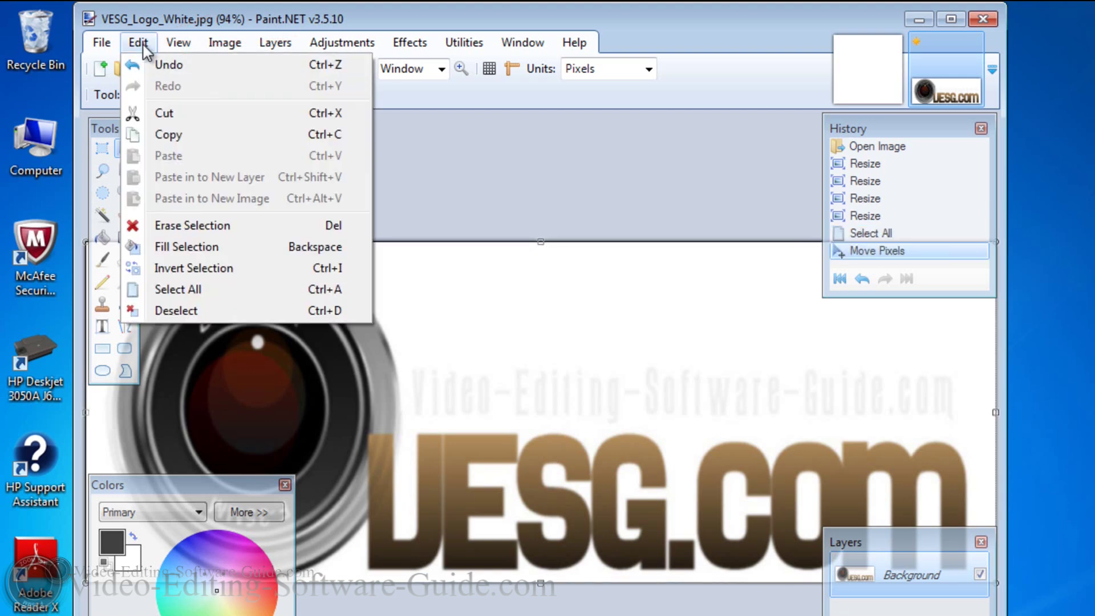
{"action": "left_click", "coordinate": [174, 65]}
{"action": "left_click", "coordinate": [142, 43]}
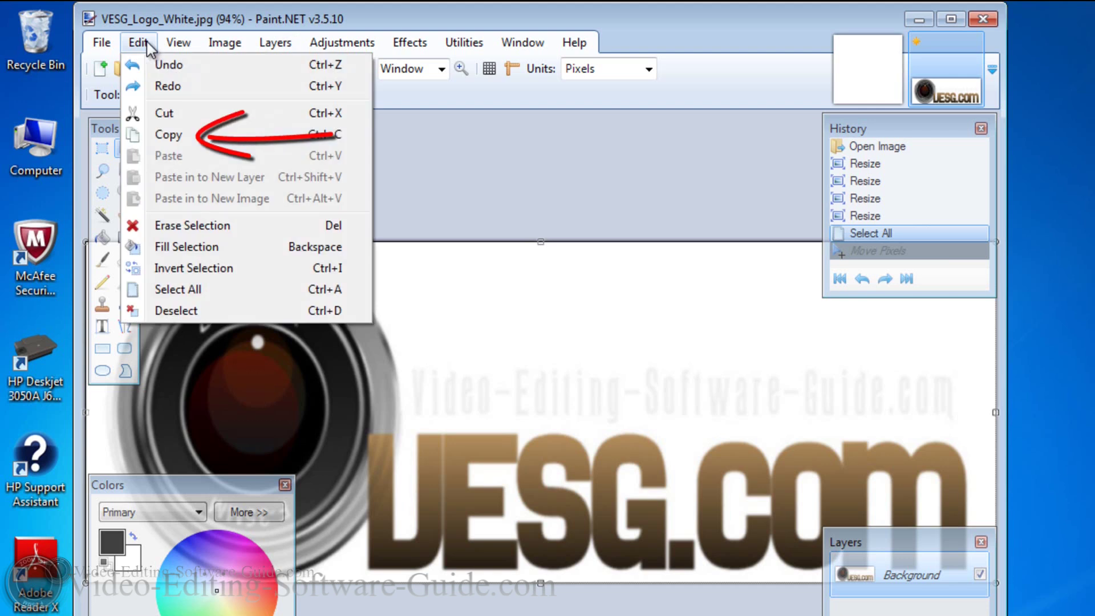
{"action": "left_click", "coordinate": [172, 135]}
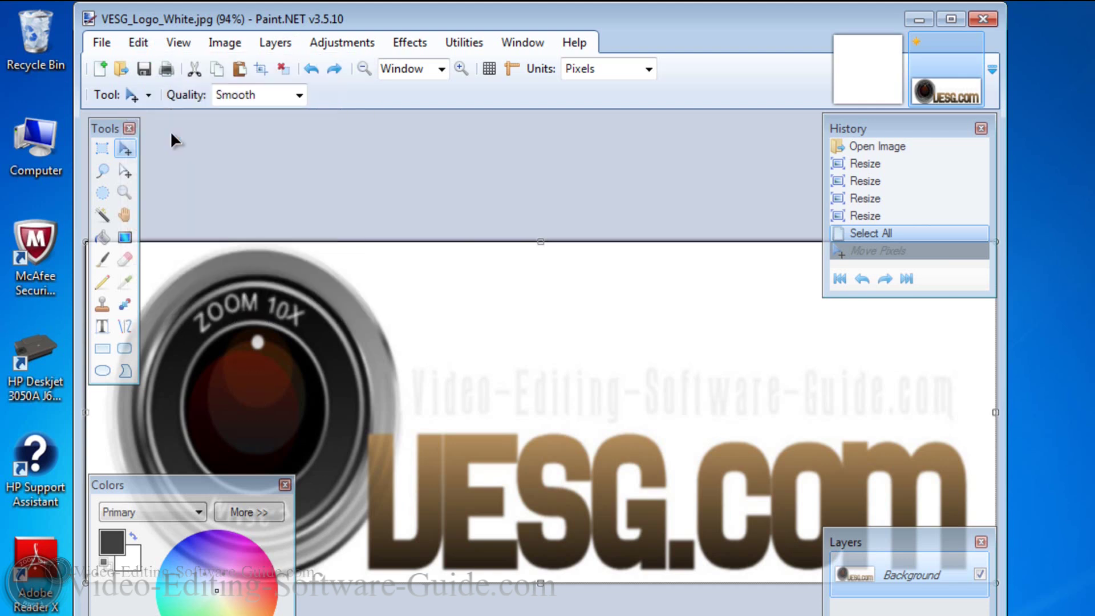
Step: Paste the copied logo into the blank square image and move it down to the vertical middle of the canvas
{"action": "left_click", "coordinate": [854, 87]}
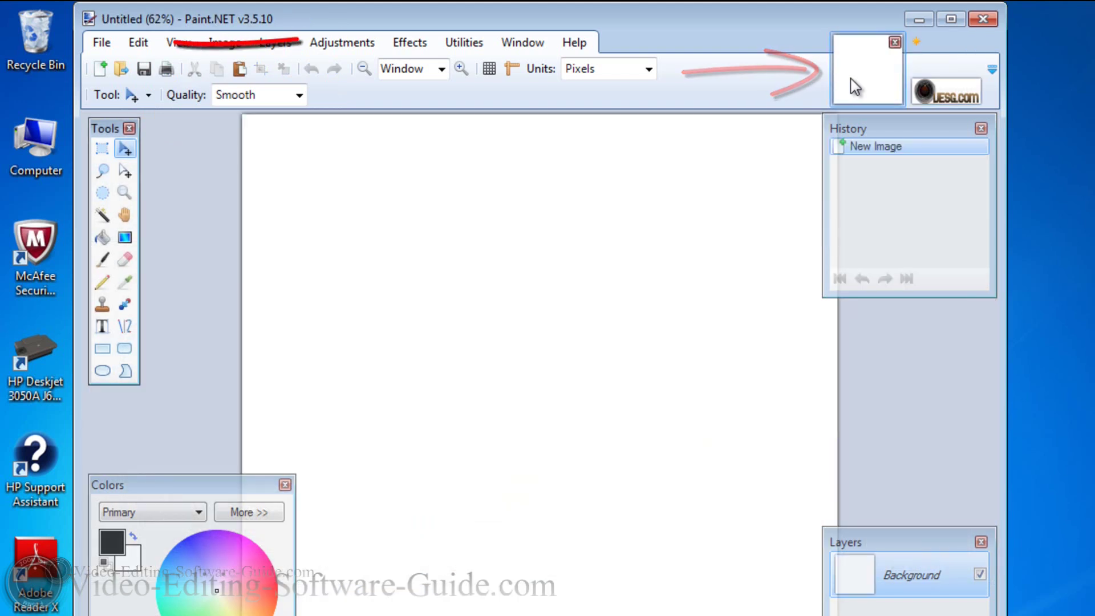
{"action": "left_click", "coordinate": [137, 43]}
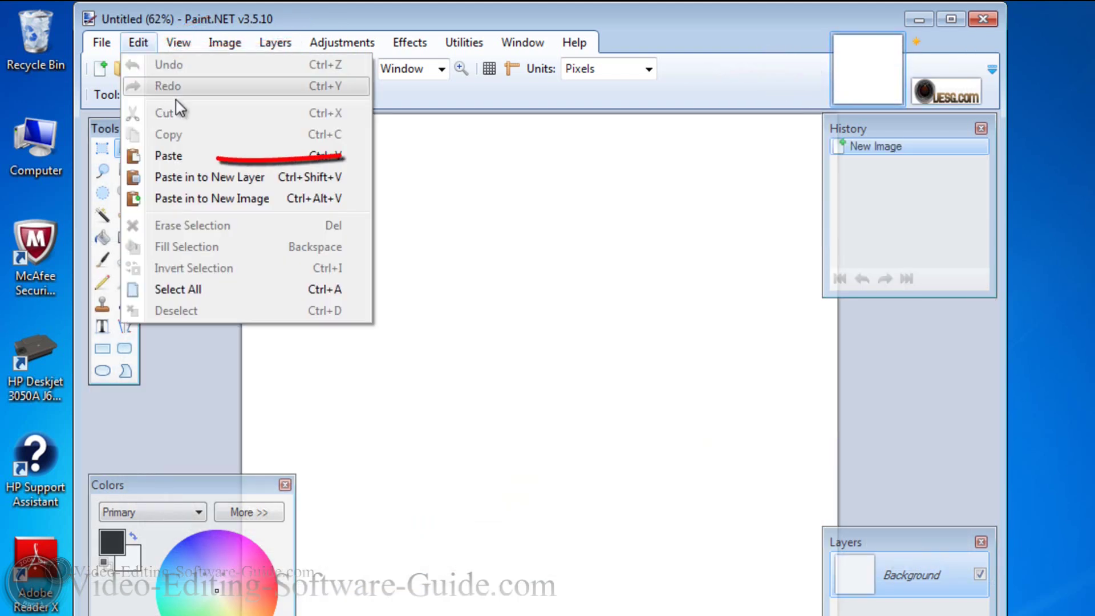
{"action": "left_click", "coordinate": [190, 155]}
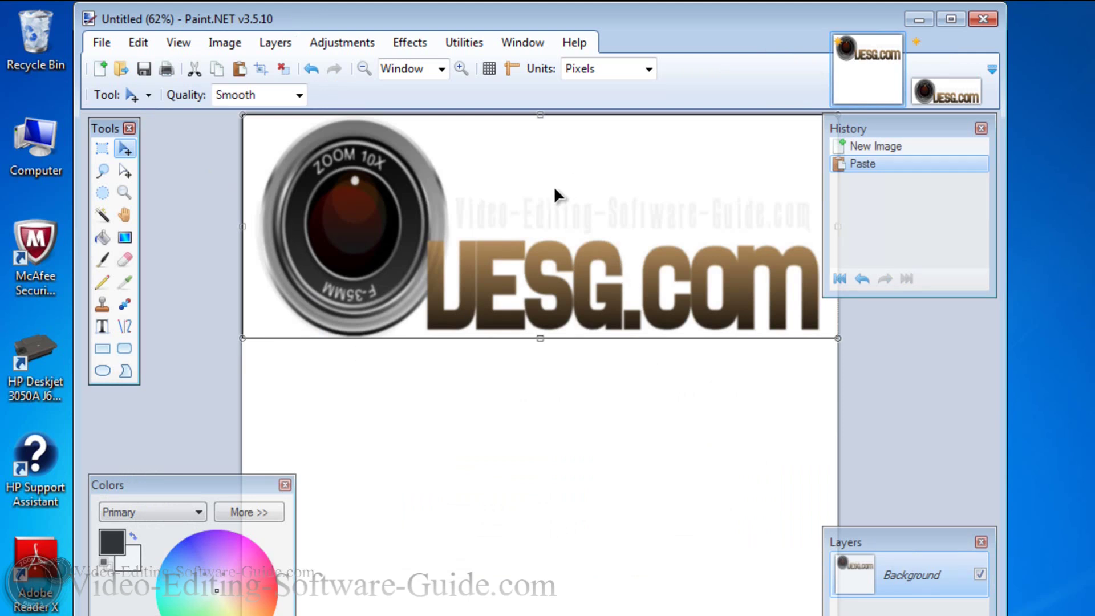
{"action": "left_click_drag", "start_coordinate": [553, 186], "coordinate": [563, 348]}
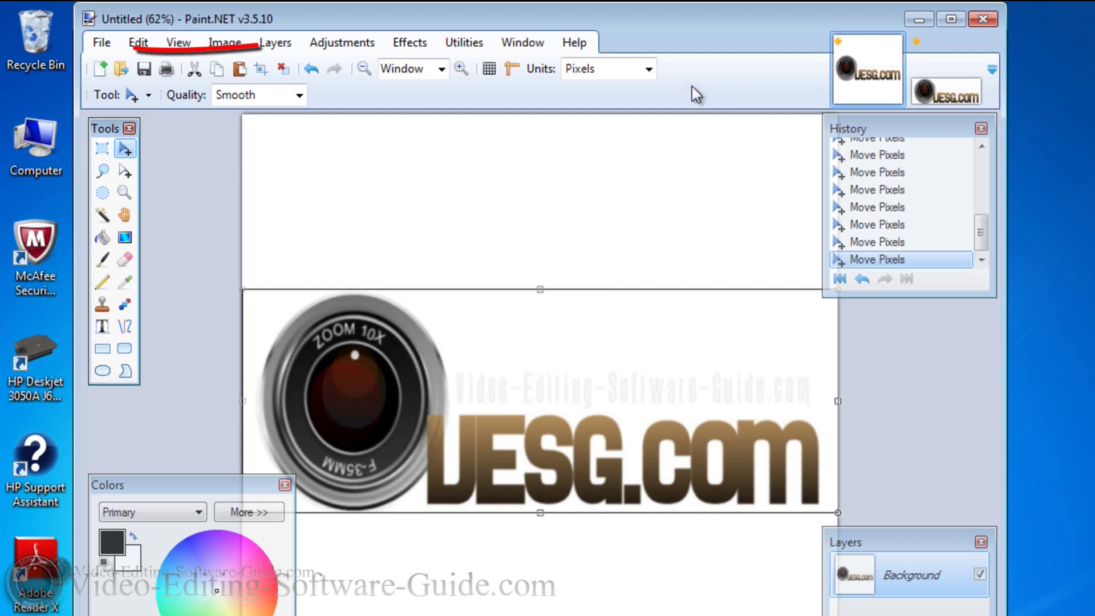
Step: Save the centred logo image in the Pictures library as a PNG named Spin Logo, with auto-detected bit depth
{"action": "left_click", "coordinate": [101, 42]}
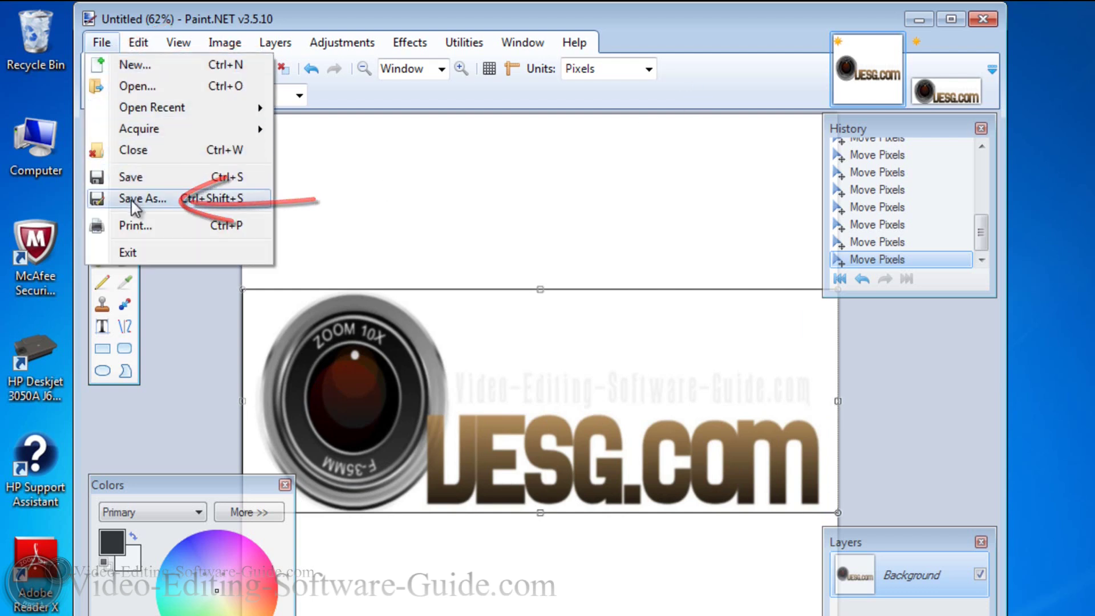
{"action": "left_click", "coordinate": [146, 201]}
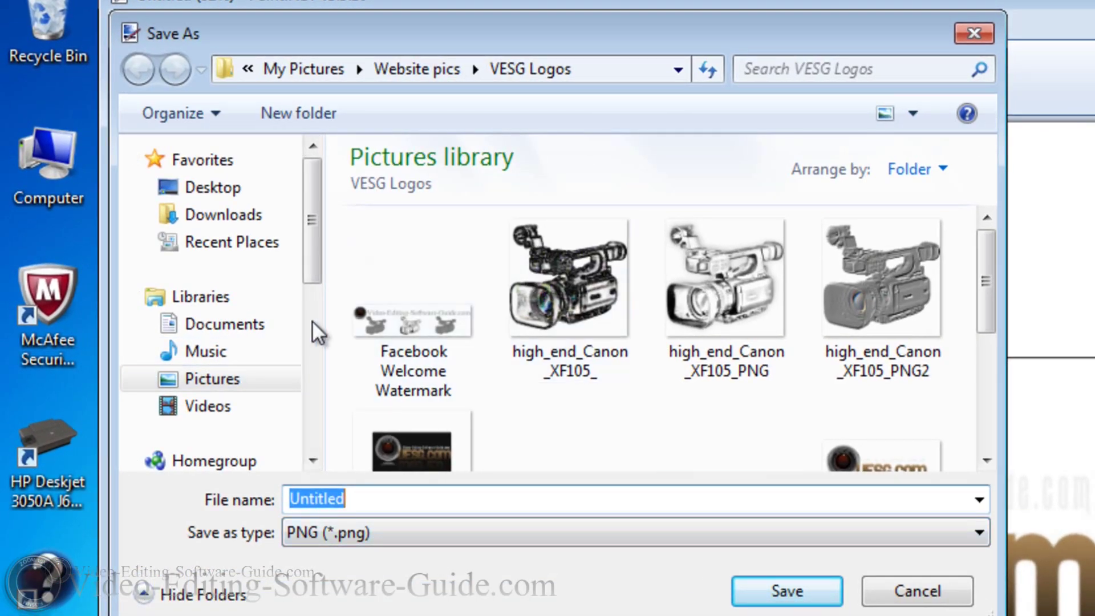
{"action": "left_click", "coordinate": [243, 380]}
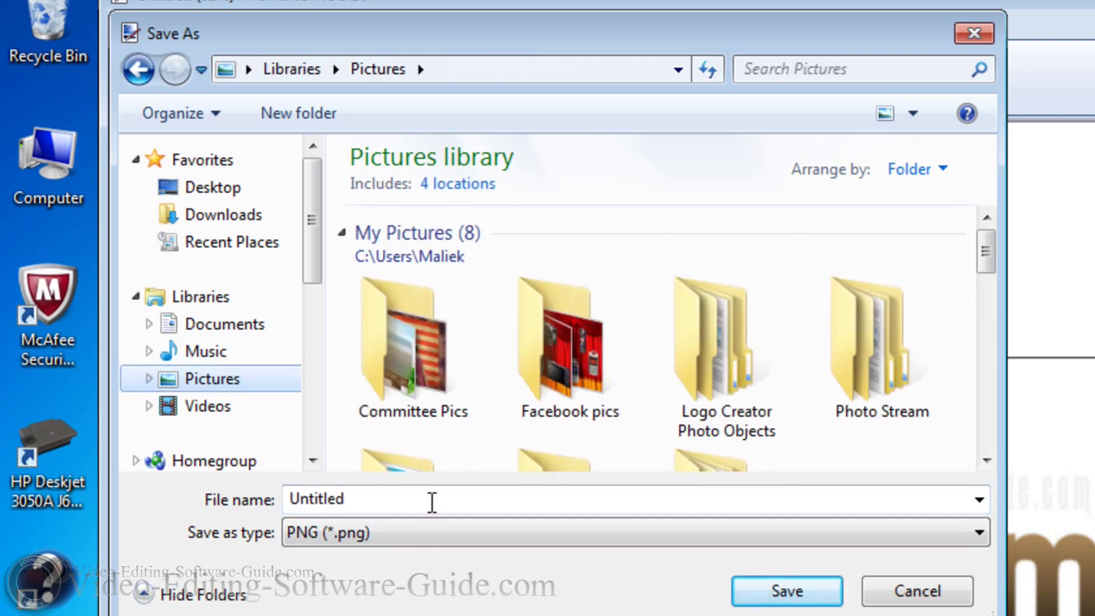
{"action": "left_click", "coordinate": [403, 504]}
{"action": "type", "text": "Spin Logo"}
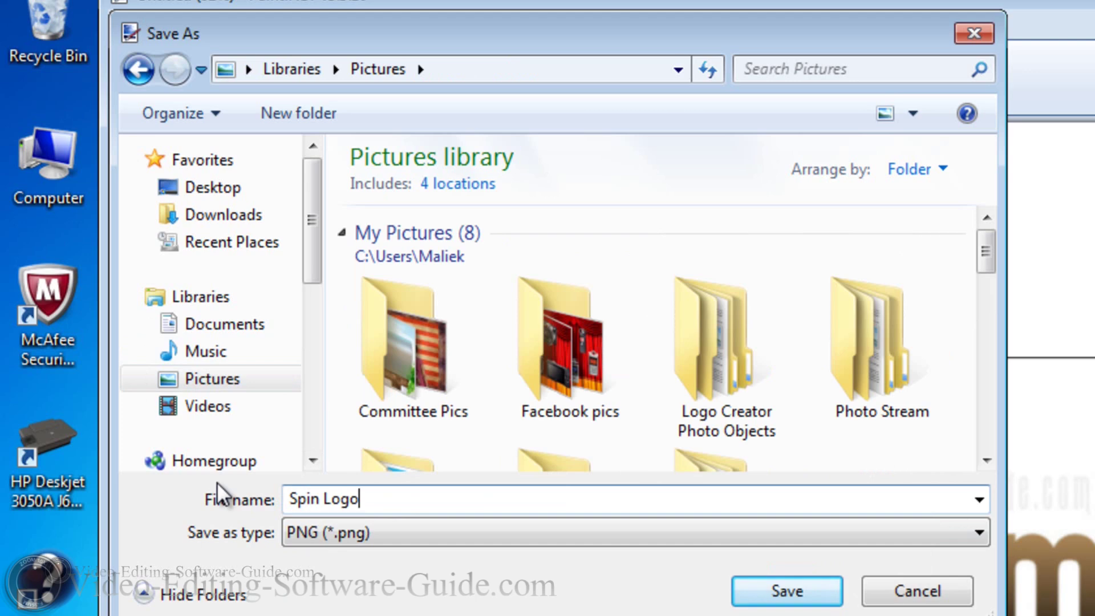
{"action": "left_click", "coordinate": [774, 590]}
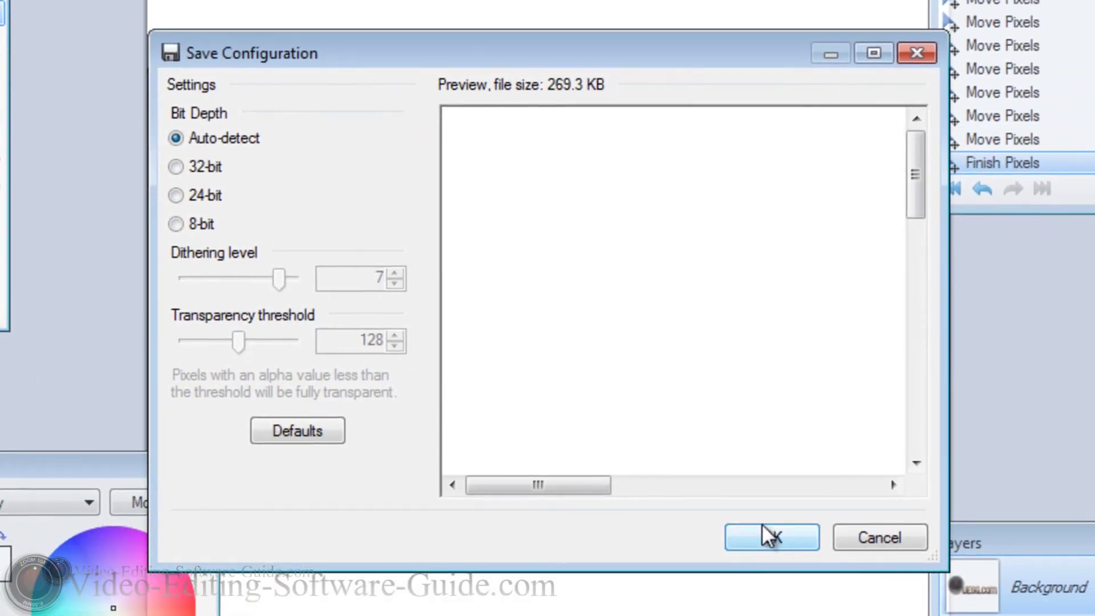
{"action": "left_click", "coordinate": [749, 534]}
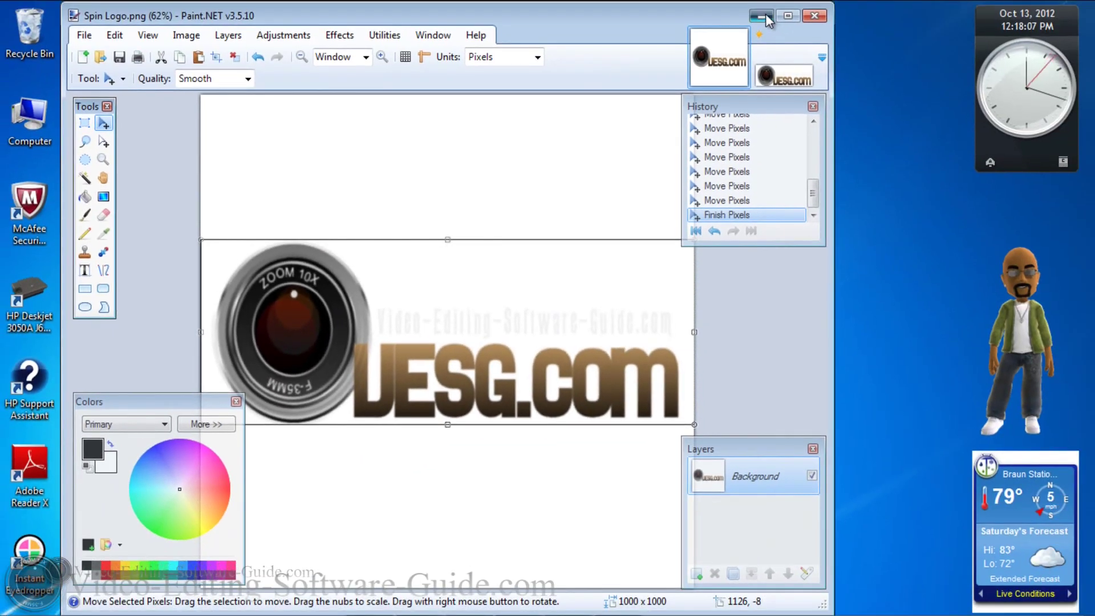
Step: Minimise Paint.NET, switch to GIMP and open Spin Logo.png from the Pictures folder
{"action": "left_click", "coordinate": [765, 13]}
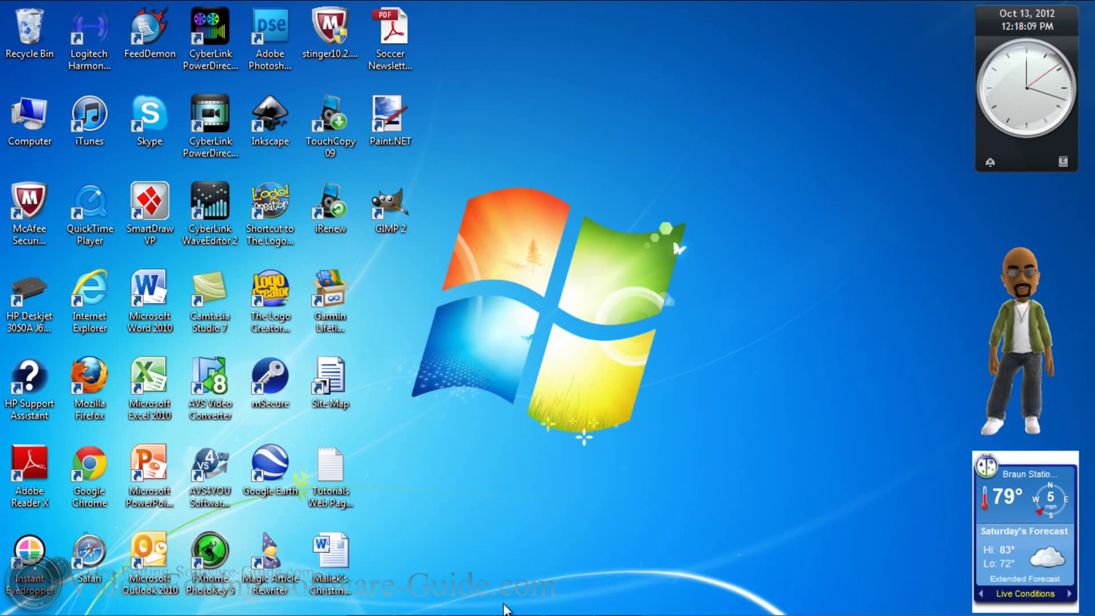
{"action": "mouse_move", "coordinate": [502, 606]}
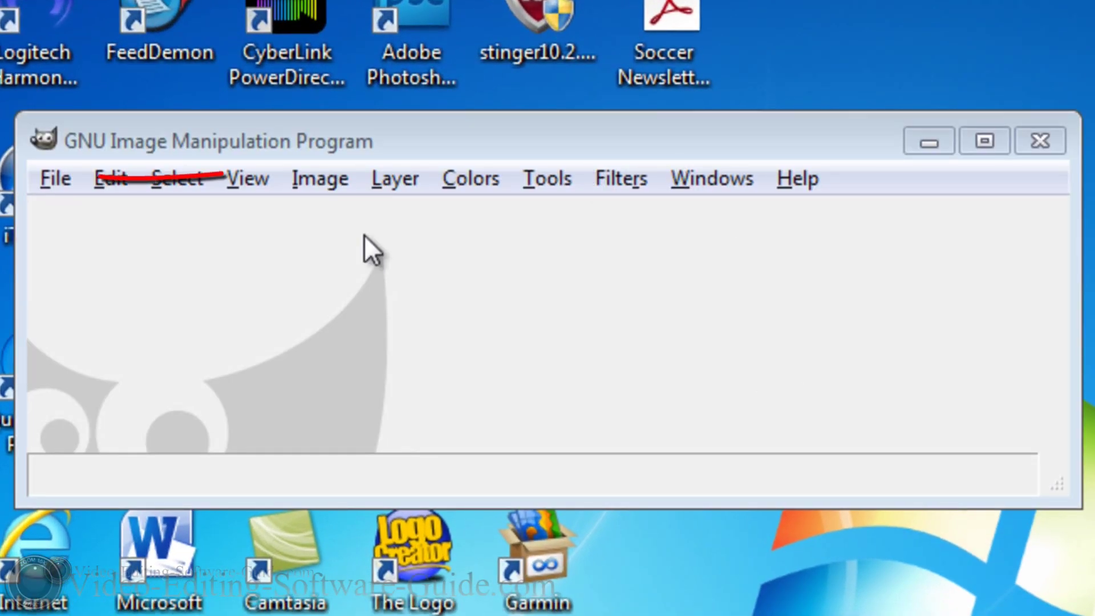
{"action": "left_click", "coordinate": [59, 177]}
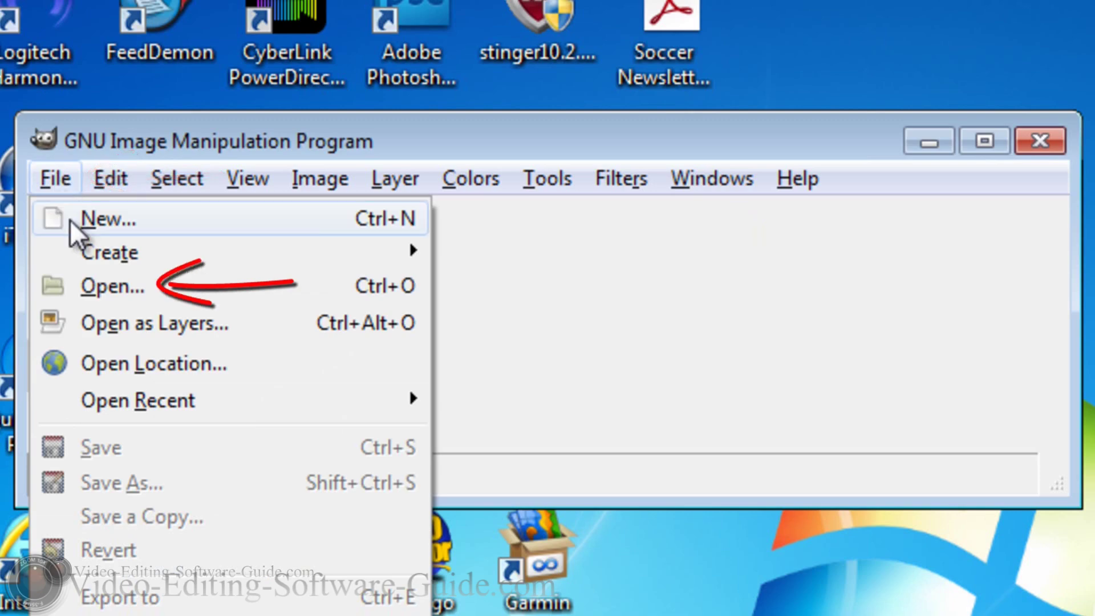
{"action": "left_click", "coordinate": [108, 286]}
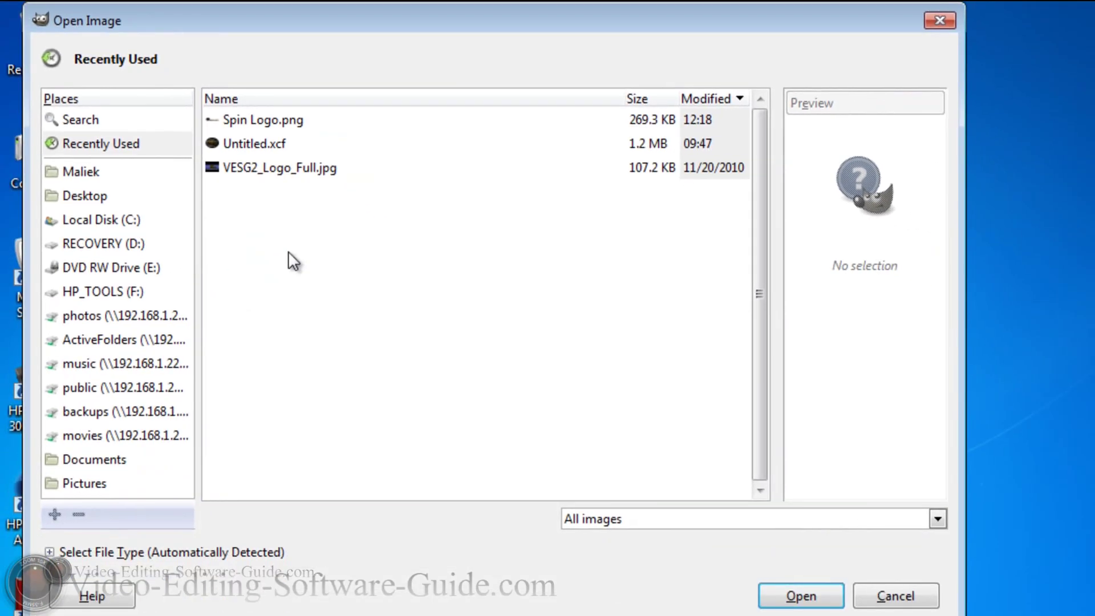
{"action": "left_click", "coordinate": [103, 170]}
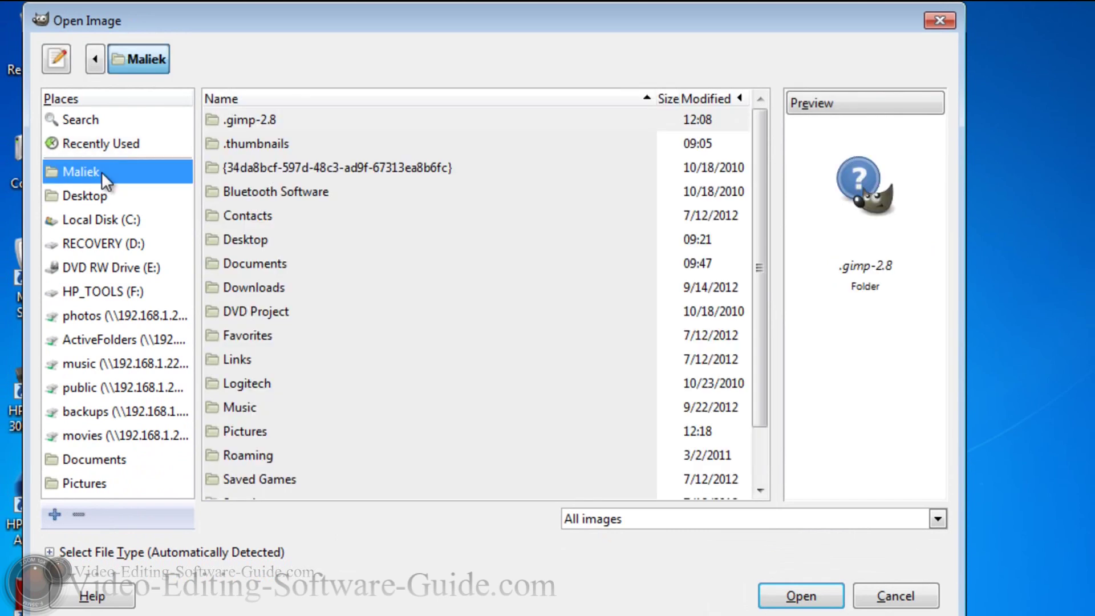
{"action": "double_click", "coordinate": [262, 432]}
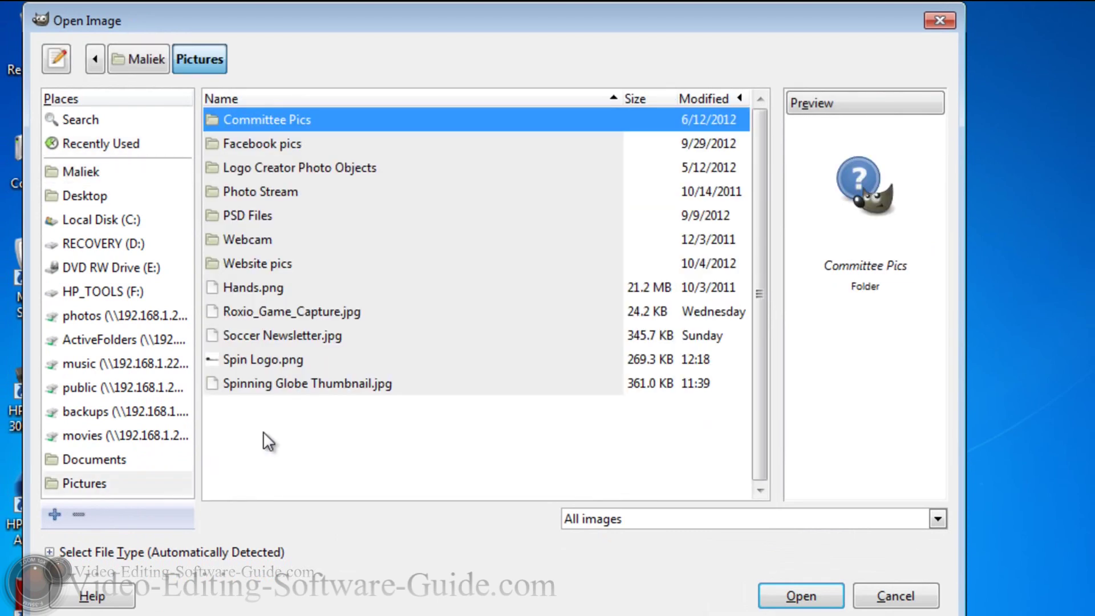
{"action": "left_click", "coordinate": [283, 360]}
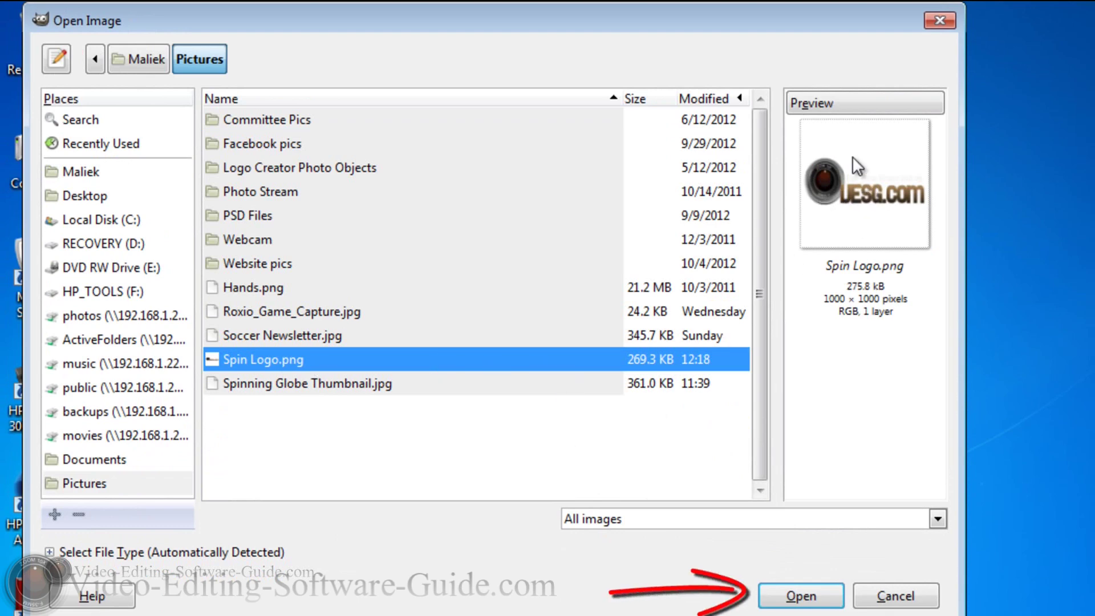
{"action": "left_click", "coordinate": [801, 596]}
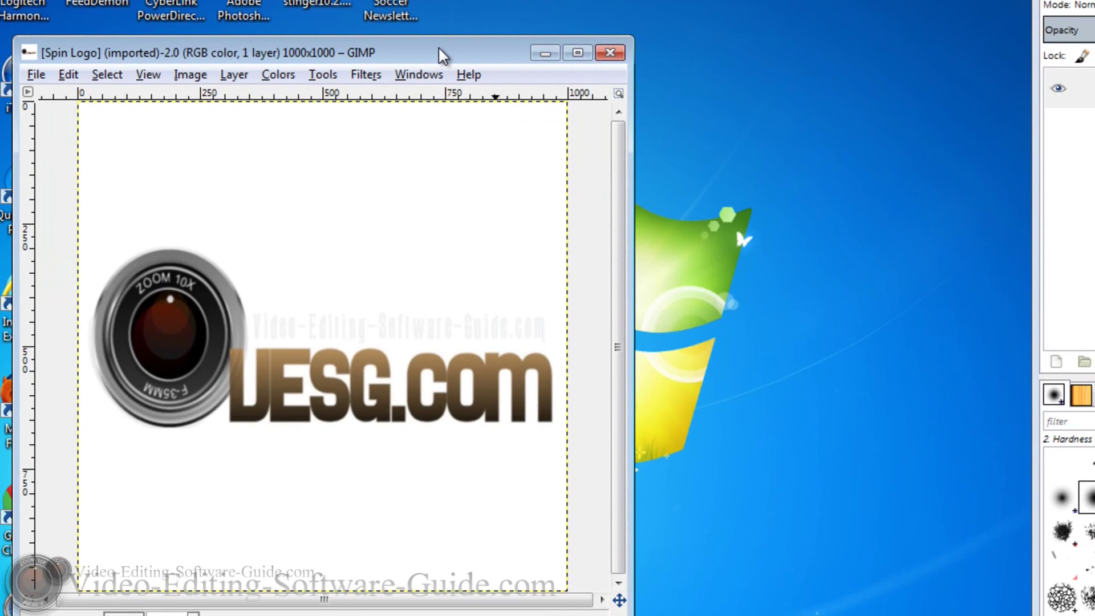
Step: Apply the Spinning Globe animation filter to the Spin Logo image with 30 frames
{"action": "left_click_drag", "start_coordinate": [438, 46], "coordinate": [662, 18]}
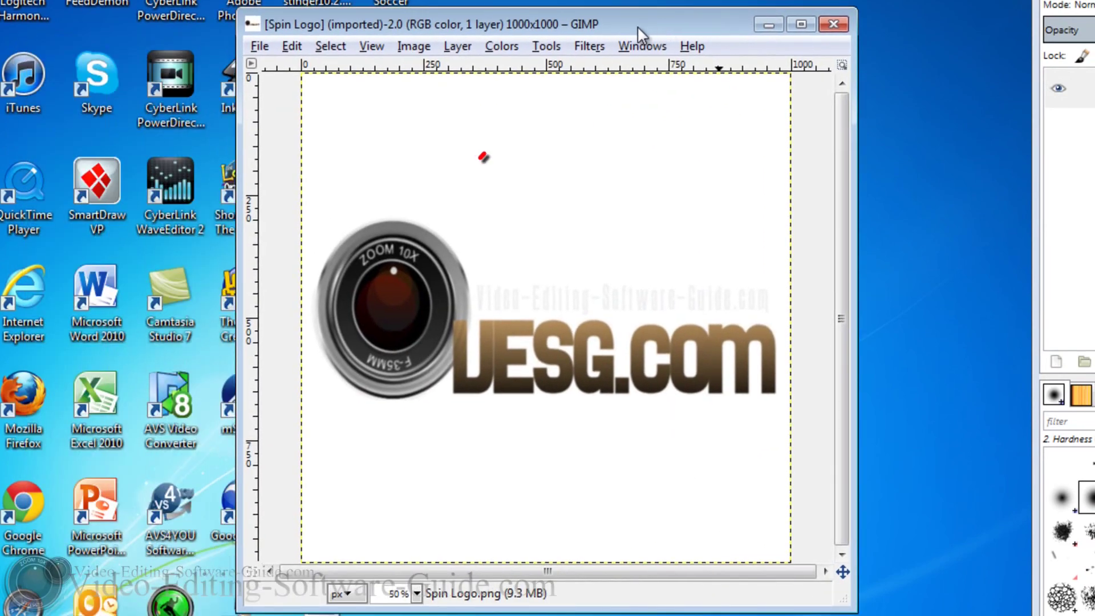
{"action": "left_click", "coordinate": [590, 47]}
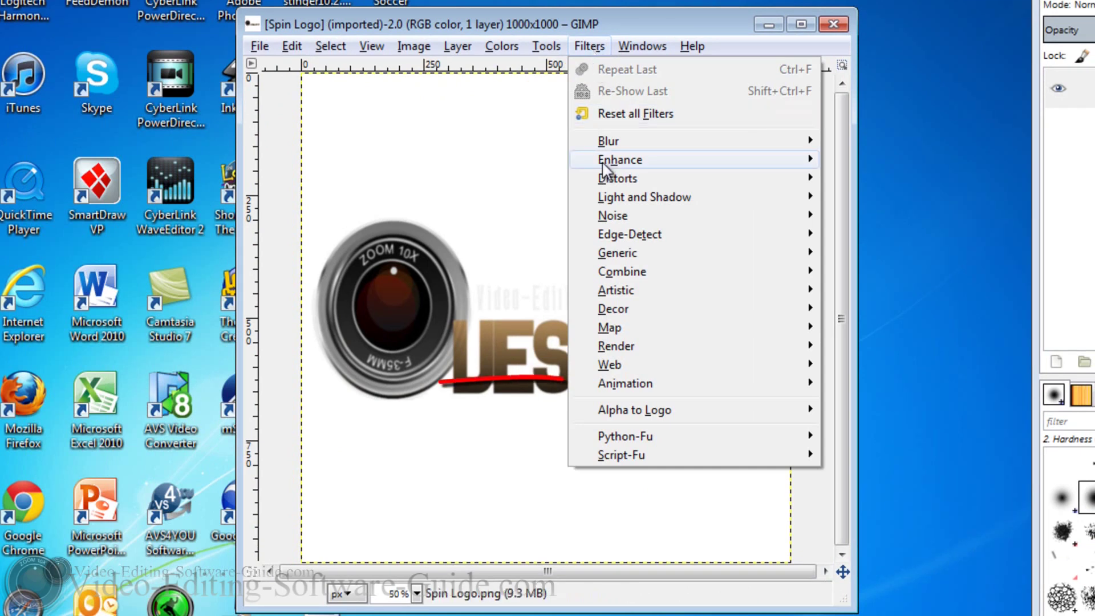
{"action": "mouse_move", "coordinate": [647, 389]}
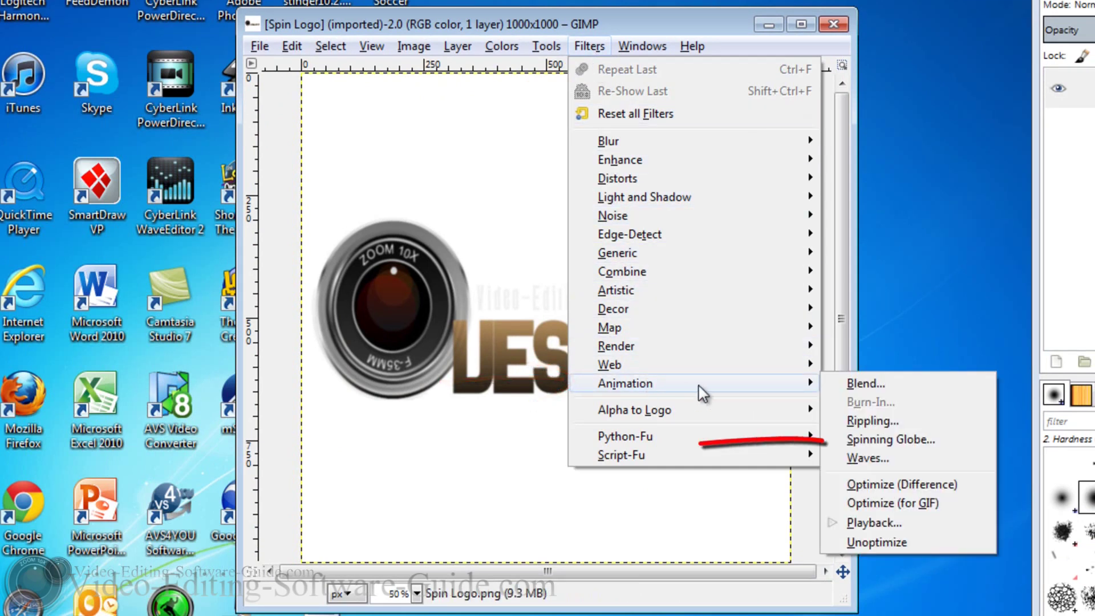
{"action": "left_click", "coordinate": [903, 440]}
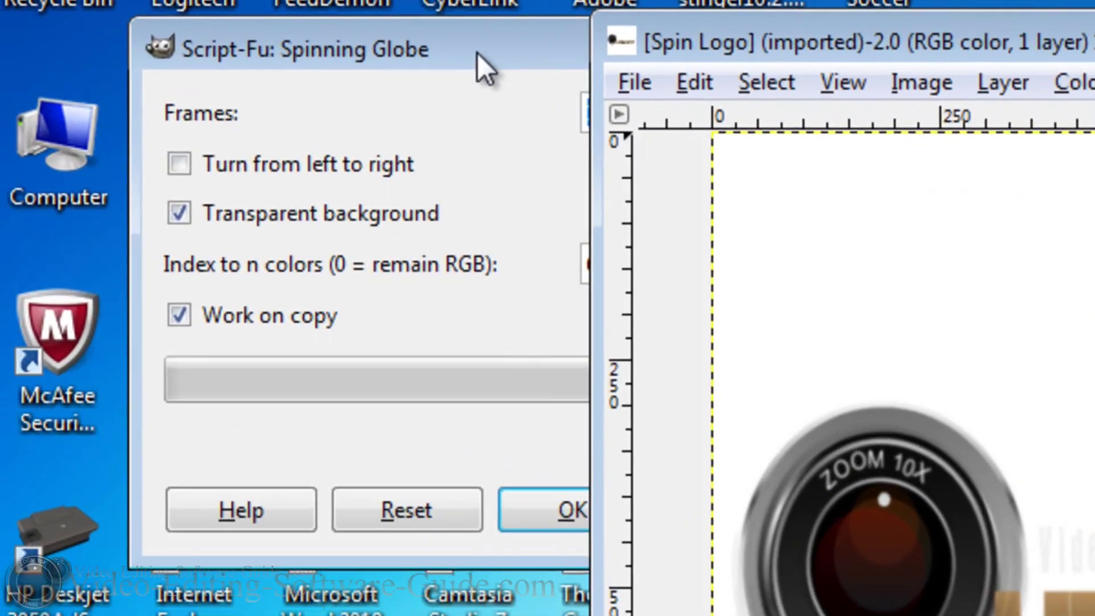
{"action": "left_click", "coordinate": [177, 29]}
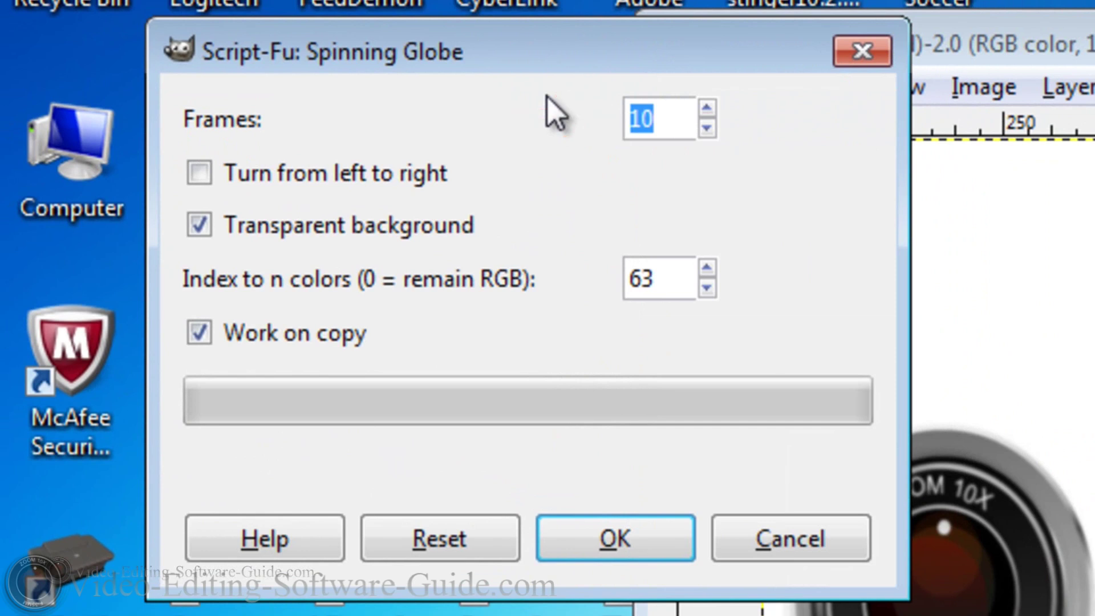
{"action": "type", "text": "30"}
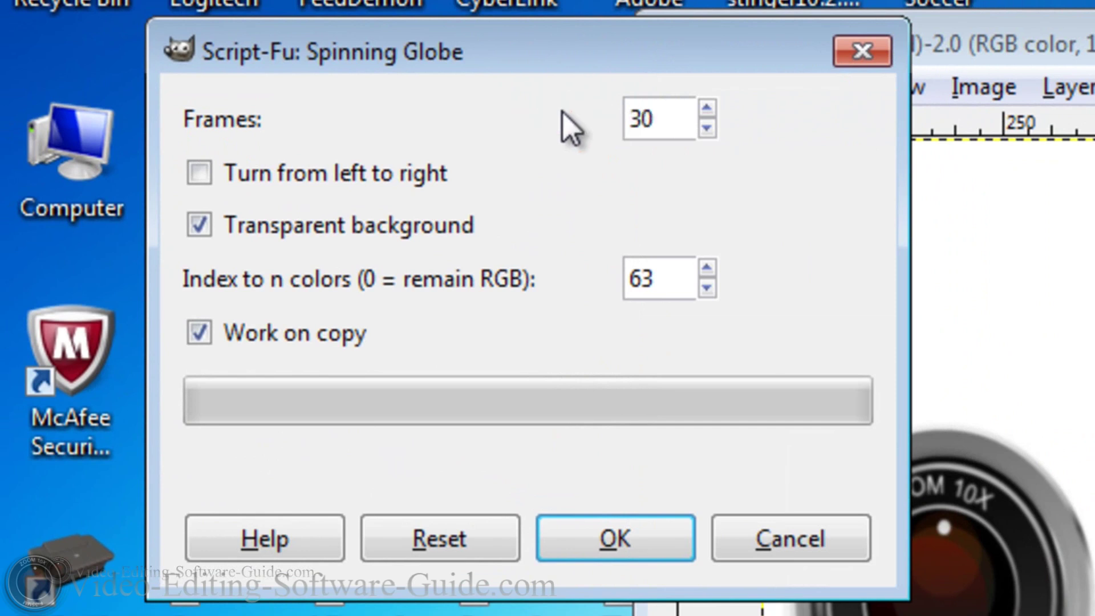
{"action": "double_click", "coordinate": [672, 105]}
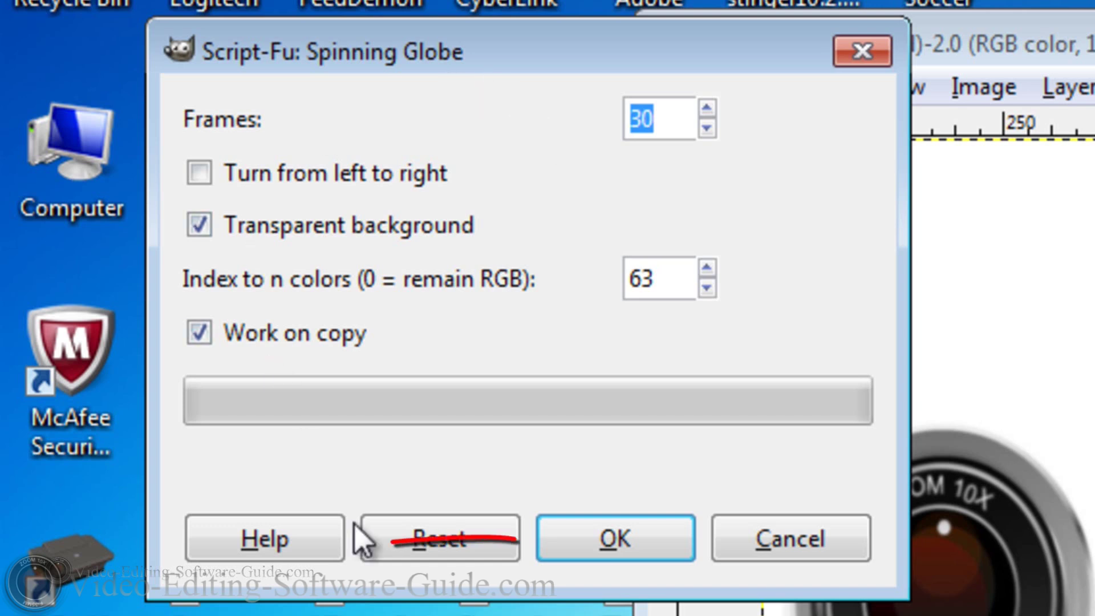
{"action": "left_click", "coordinate": [606, 536]}
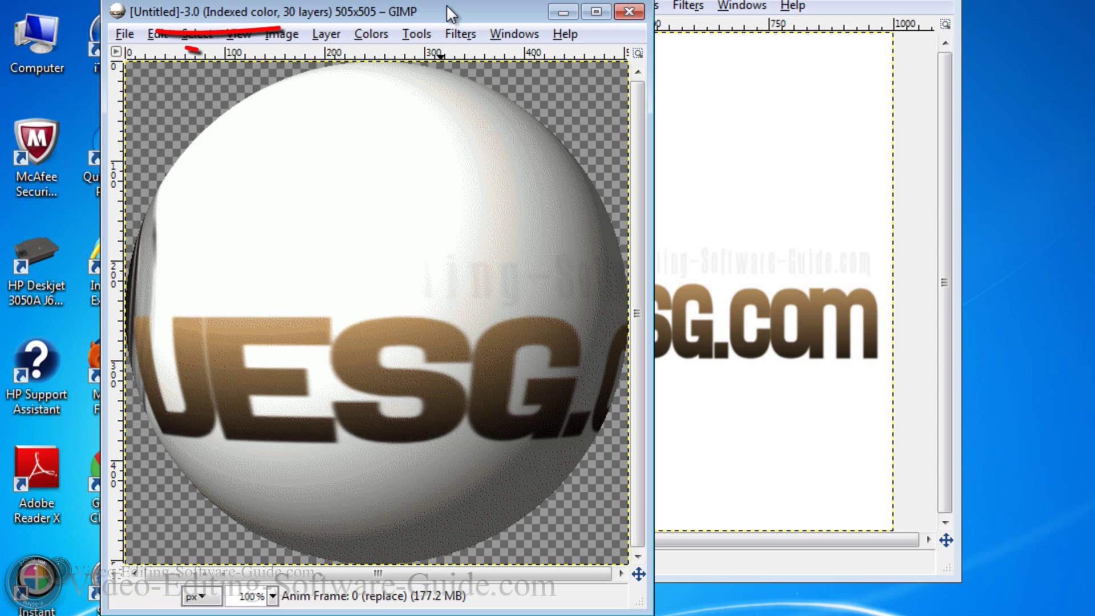
Step: Start exporting the globe animation image and set the user's Pictures folder as the destination
{"action": "left_click", "coordinate": [128, 29]}
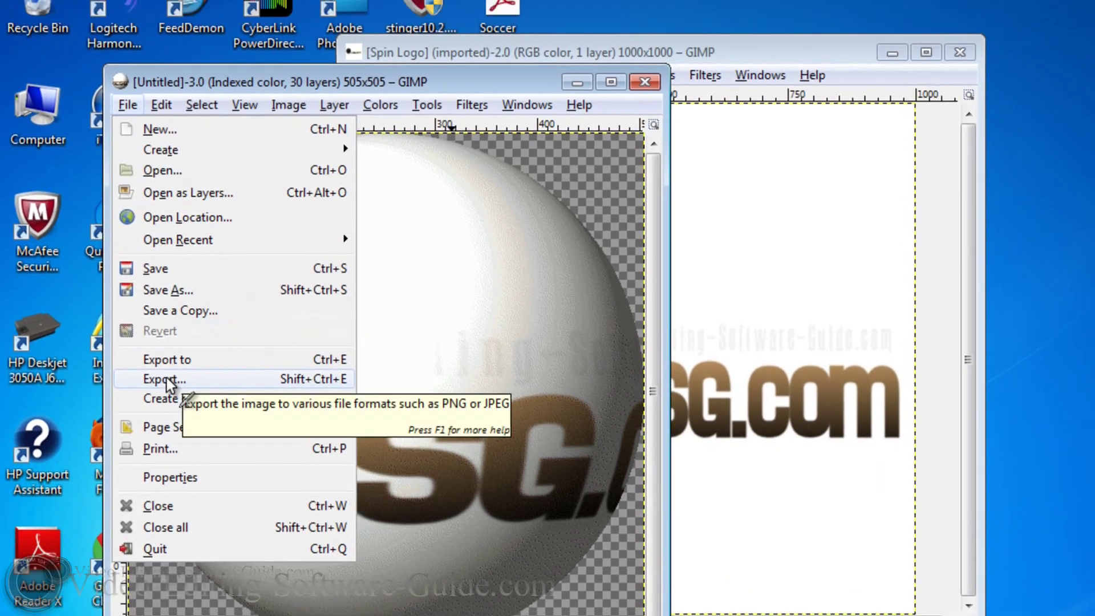
{"action": "left_click", "coordinate": [166, 378]}
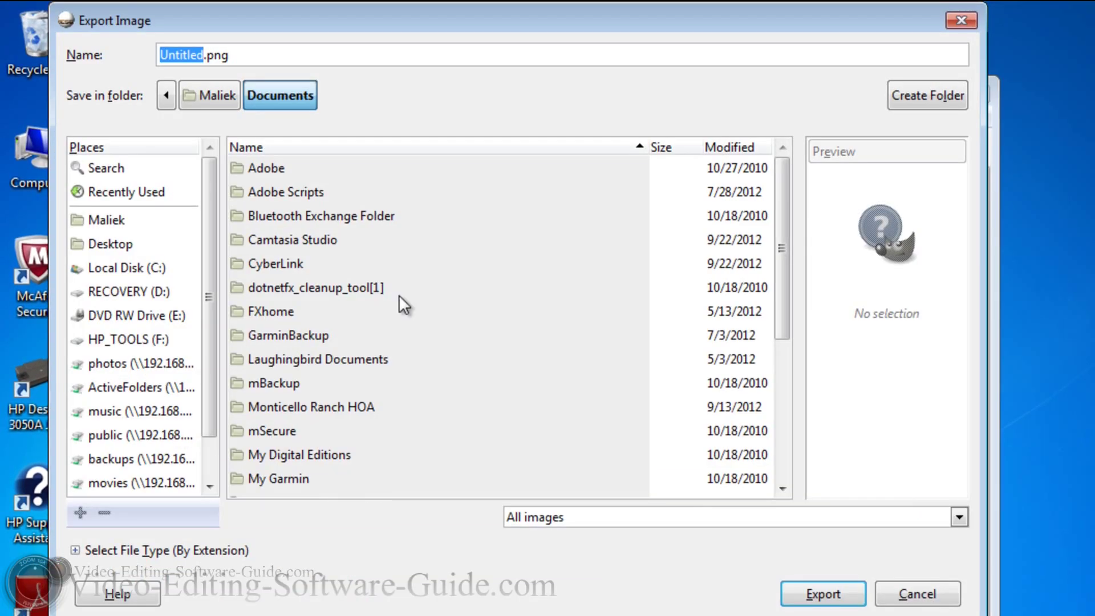
{"action": "left_click", "coordinate": [221, 99]}
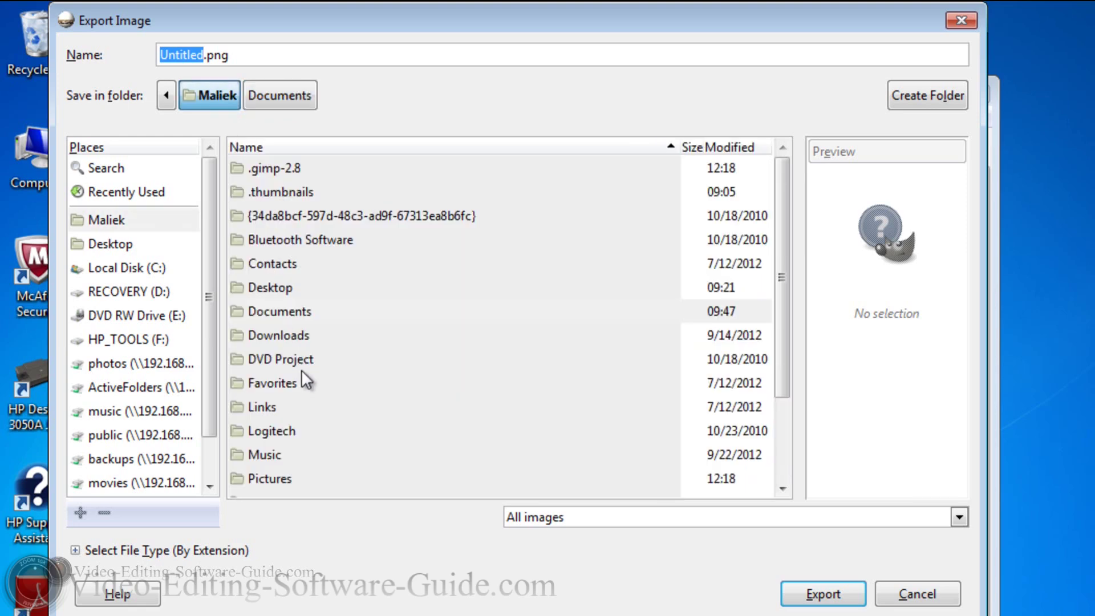
{"action": "left_click", "coordinate": [279, 477]}
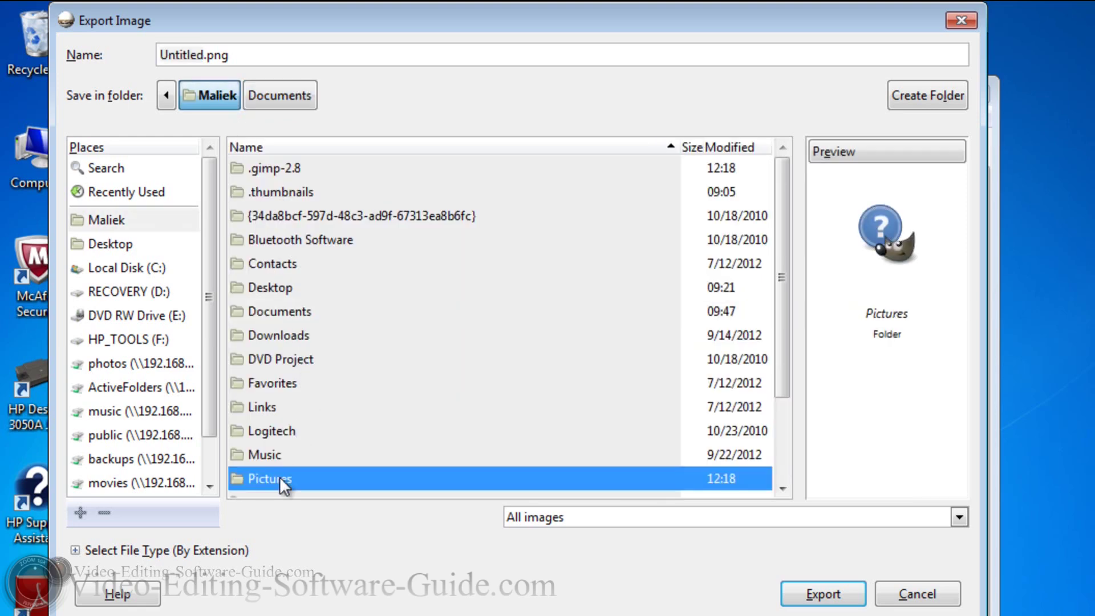
{"action": "double_click", "coordinate": [279, 478]}
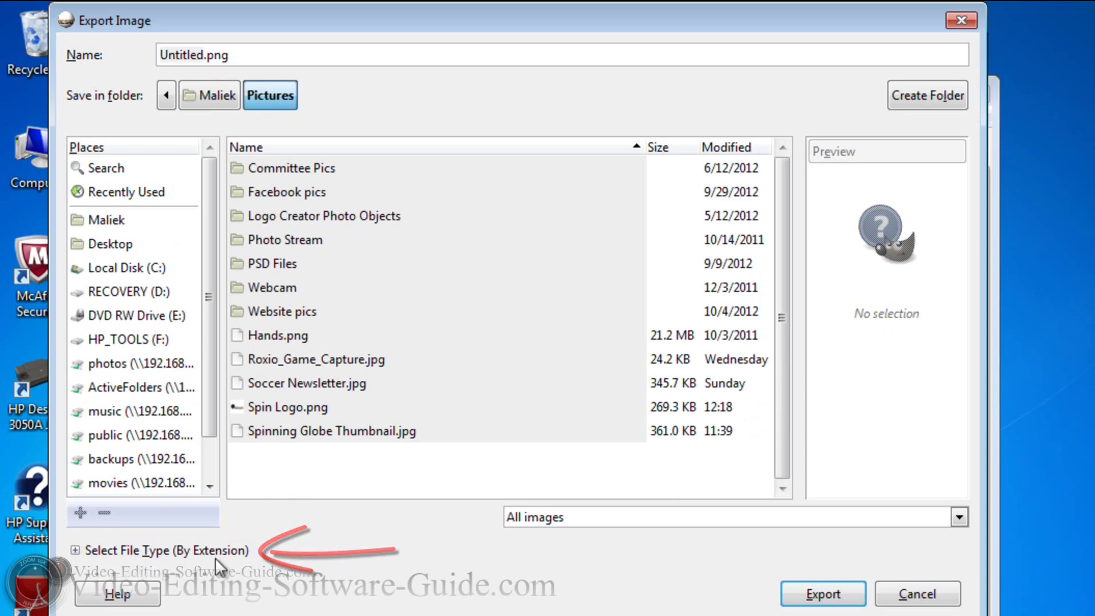
Step: Set the export file type to GIF image, keeping the file name Untitled
{"action": "left_click", "coordinate": [79, 550]}
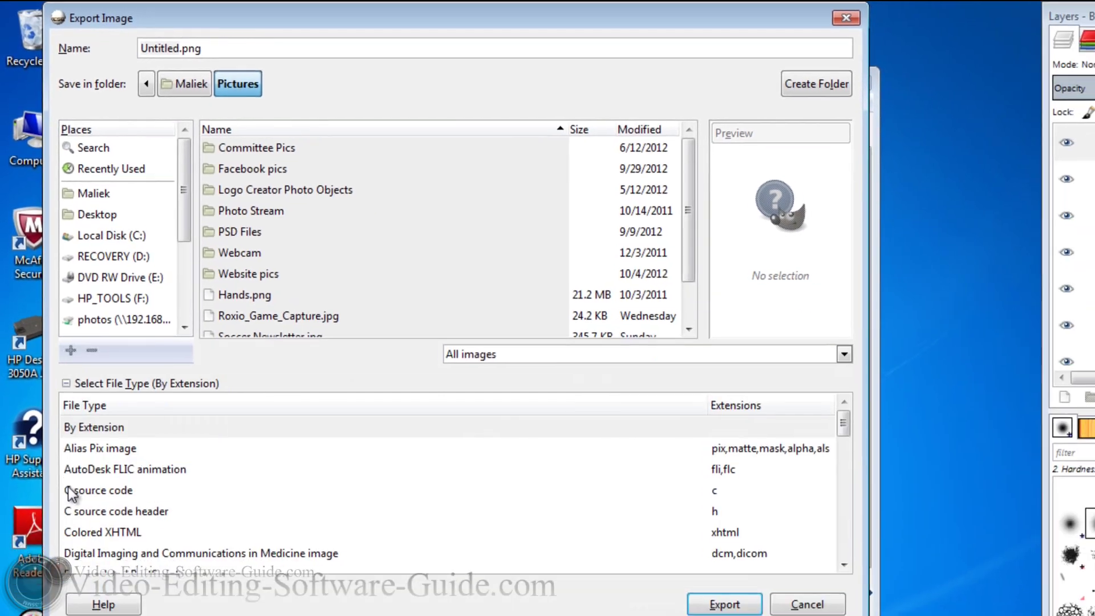
{"action": "scroll", "coordinate": [281, 466], "scroll_direction": "down", "scroll_amount": 2}
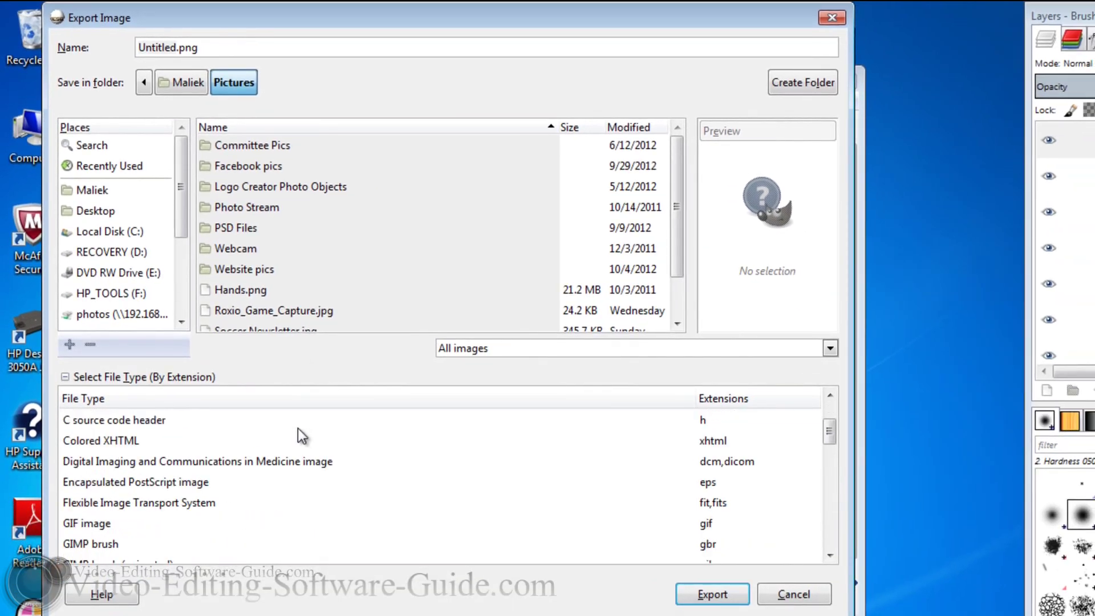
{"action": "scroll", "coordinate": [298, 429], "scroll_direction": "down", "scroll_amount": 2}
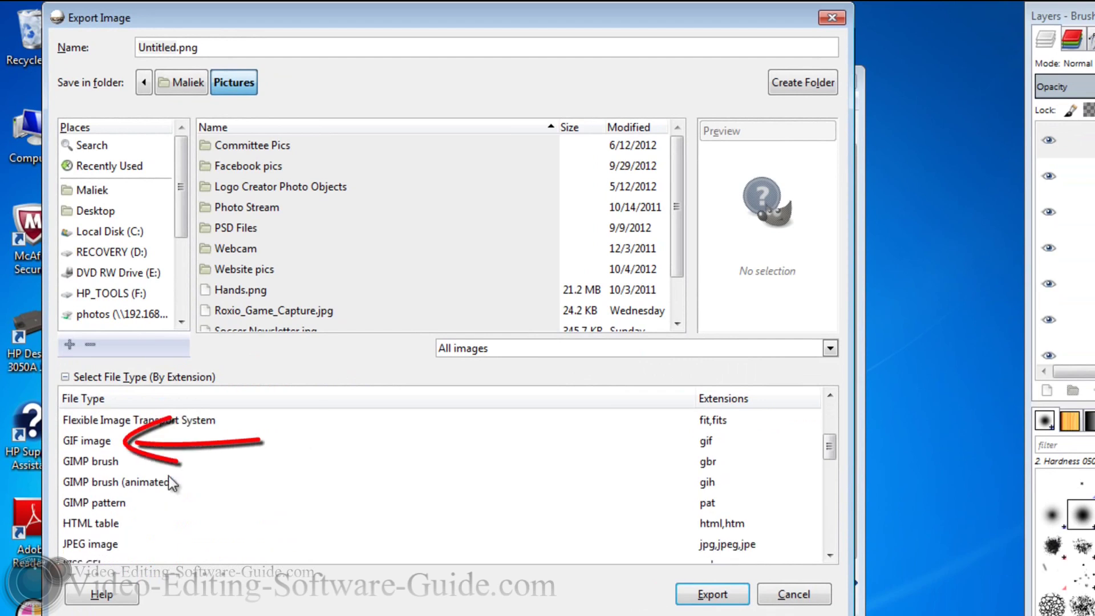
{"action": "left_click", "coordinate": [98, 443]}
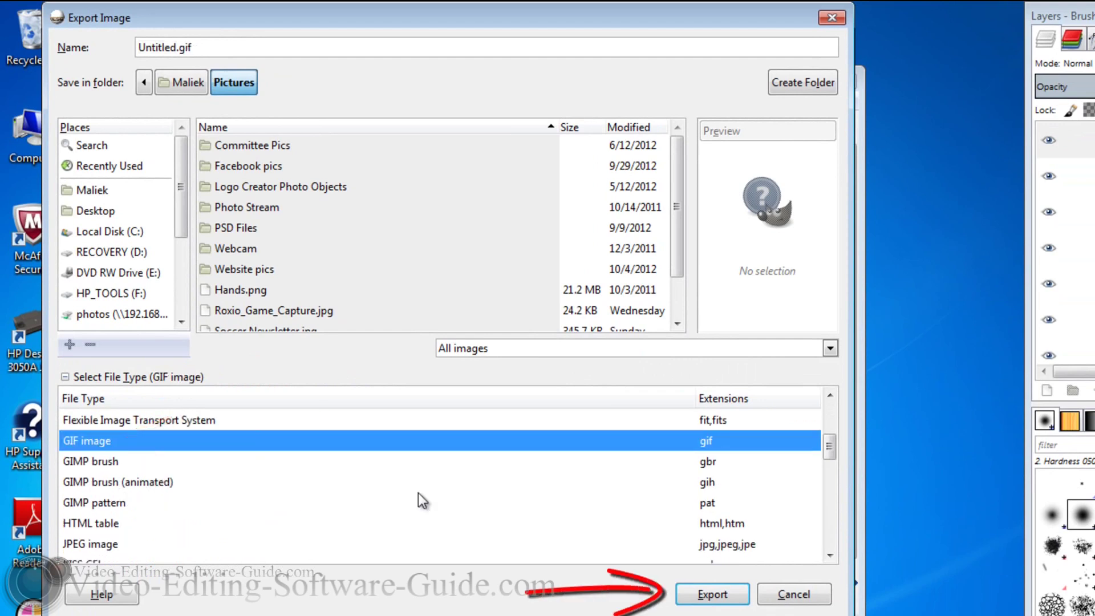
Step: Export the globe image as an animated GIF that loops forever, and minimise its image window
{"action": "left_click", "coordinate": [702, 594]}
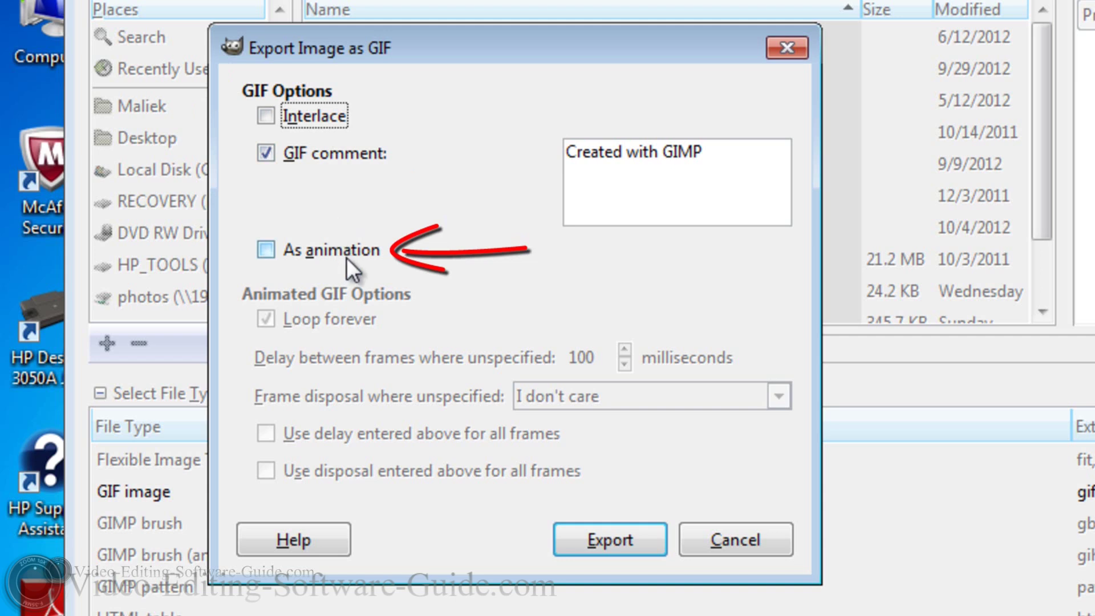
{"action": "left_click", "coordinate": [266, 246]}
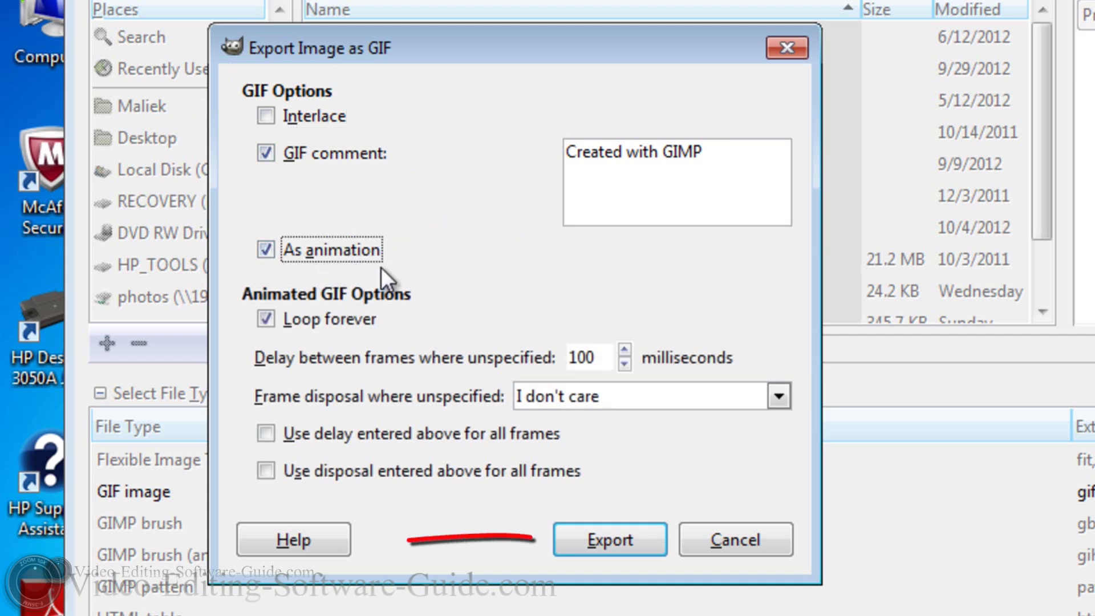
{"action": "left_click", "coordinate": [585, 540]}
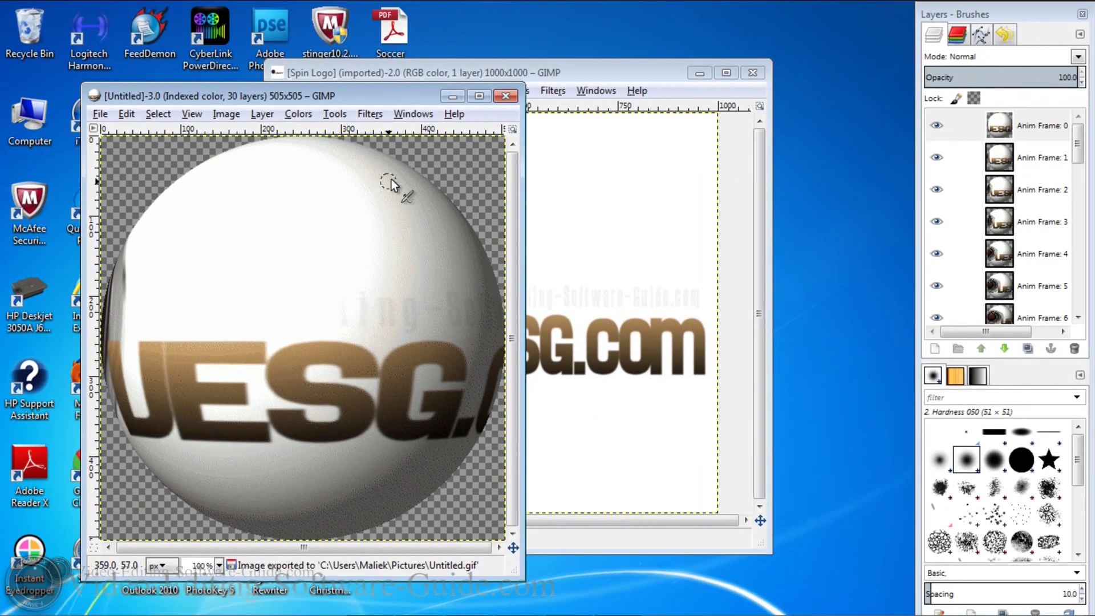
{"action": "left_click", "coordinate": [455, 97]}
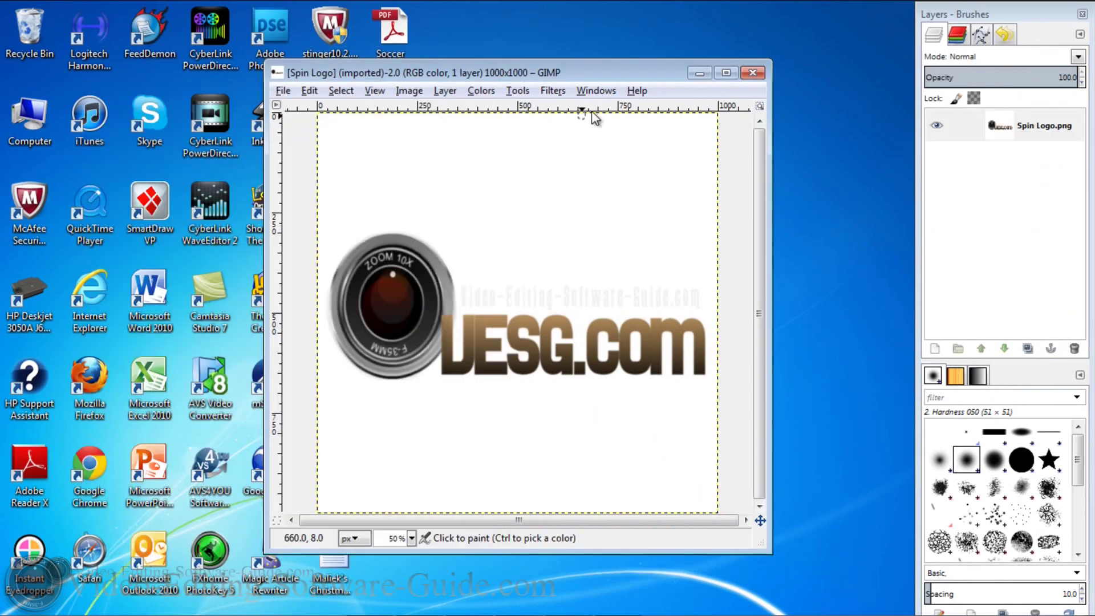
Step: Minimise the Spin Logo image window, switch to Windows Explorer and find the exported Untitled image in the Pictures library
{"action": "left_click", "coordinate": [698, 74]}
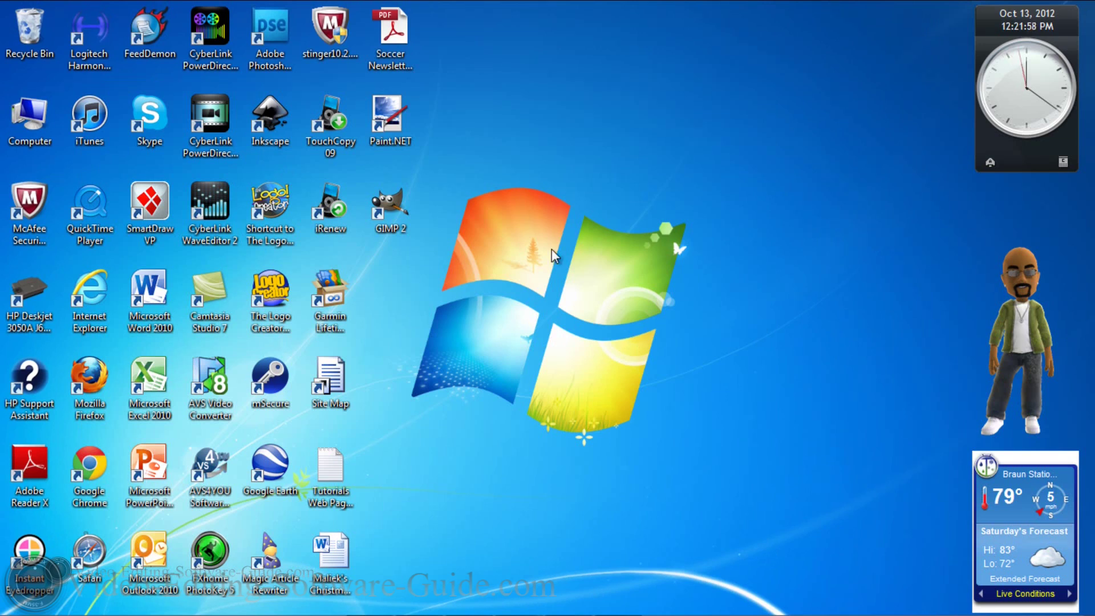
{"action": "mouse_move", "coordinate": [213, 611]}
{"action": "left_click", "coordinate": [217, 604]}
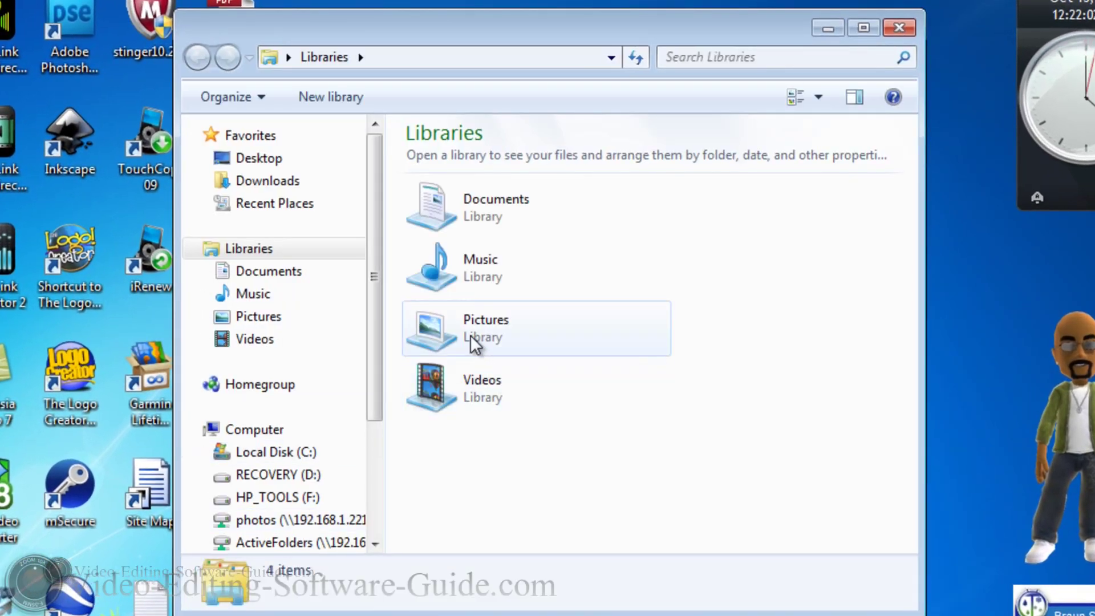
{"action": "double_click", "coordinate": [473, 342]}
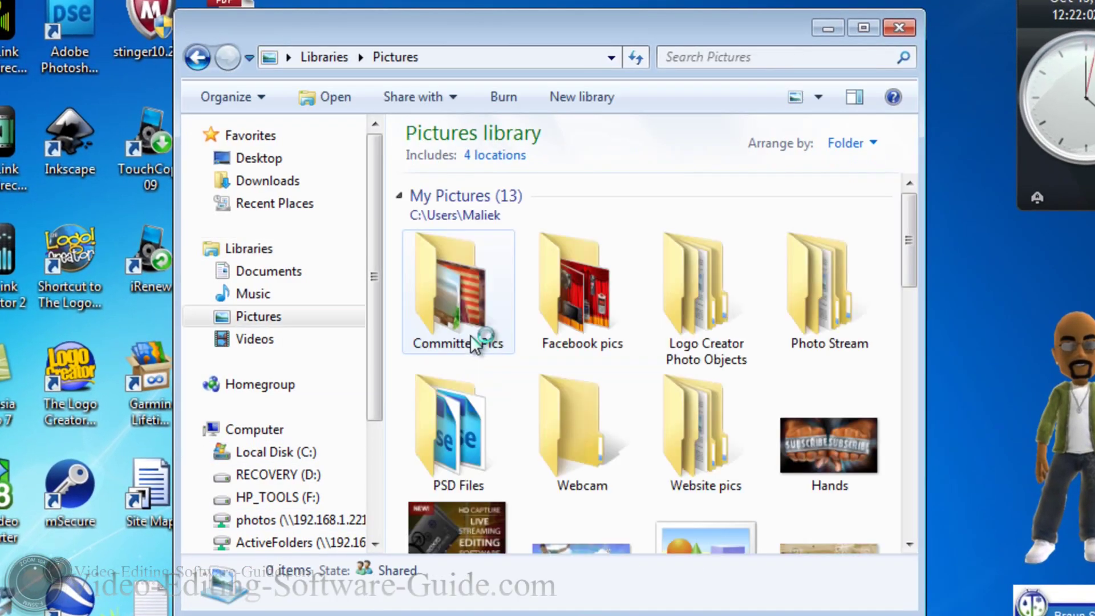
{"action": "scroll", "coordinate": [570, 365], "scroll_direction": "down", "scroll_amount": 4}
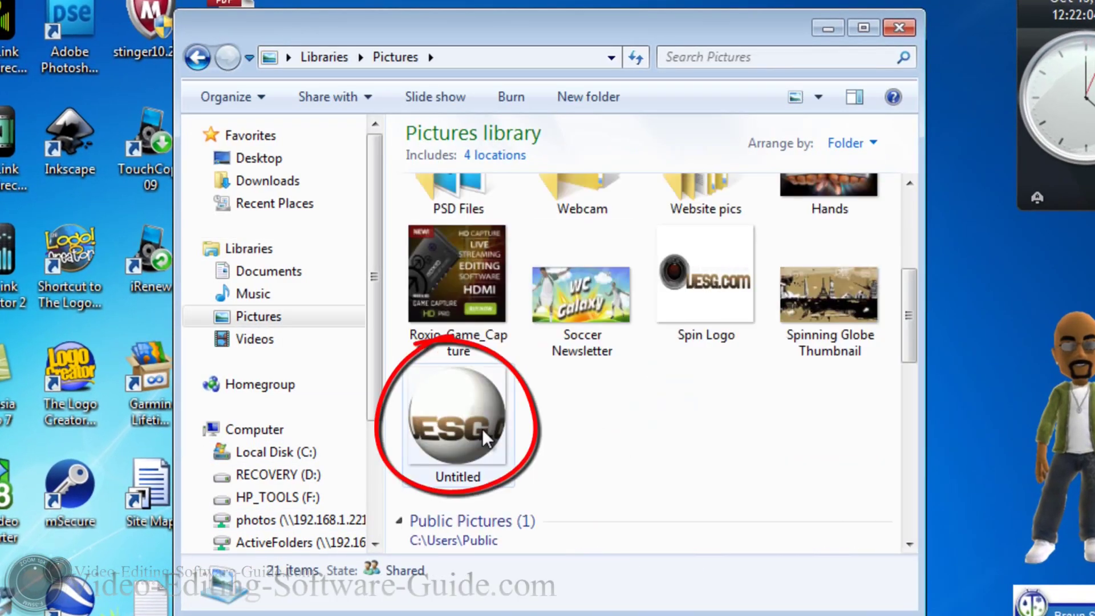
Step: Open the Untitled GIF file with QuickTime Player
{"action": "mouse_move", "coordinate": [467, 426]}
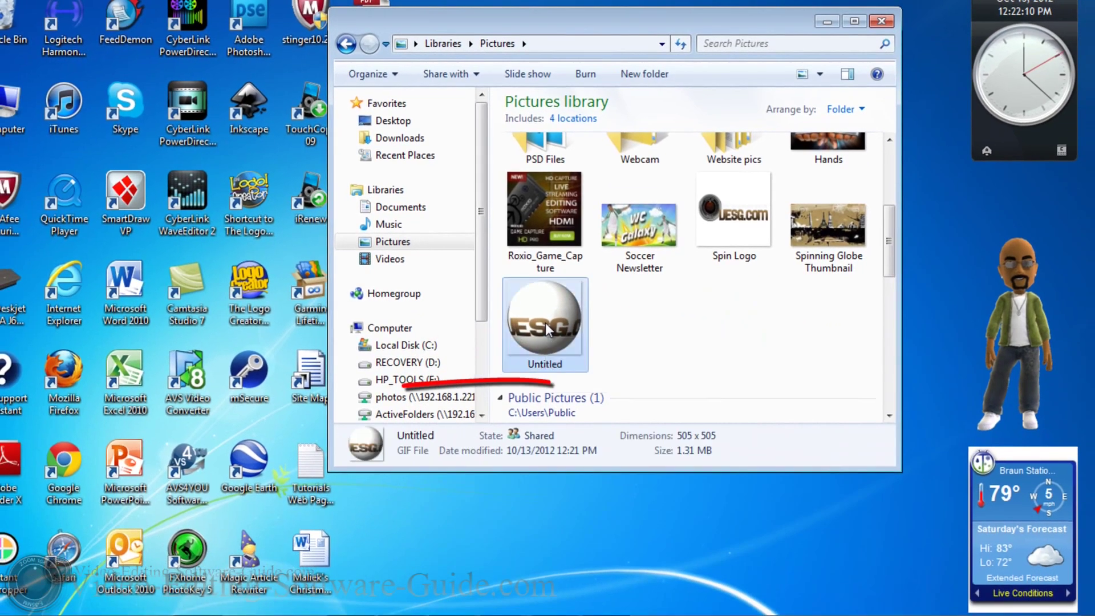
{"action": "right_click", "coordinate": [458, 422]}
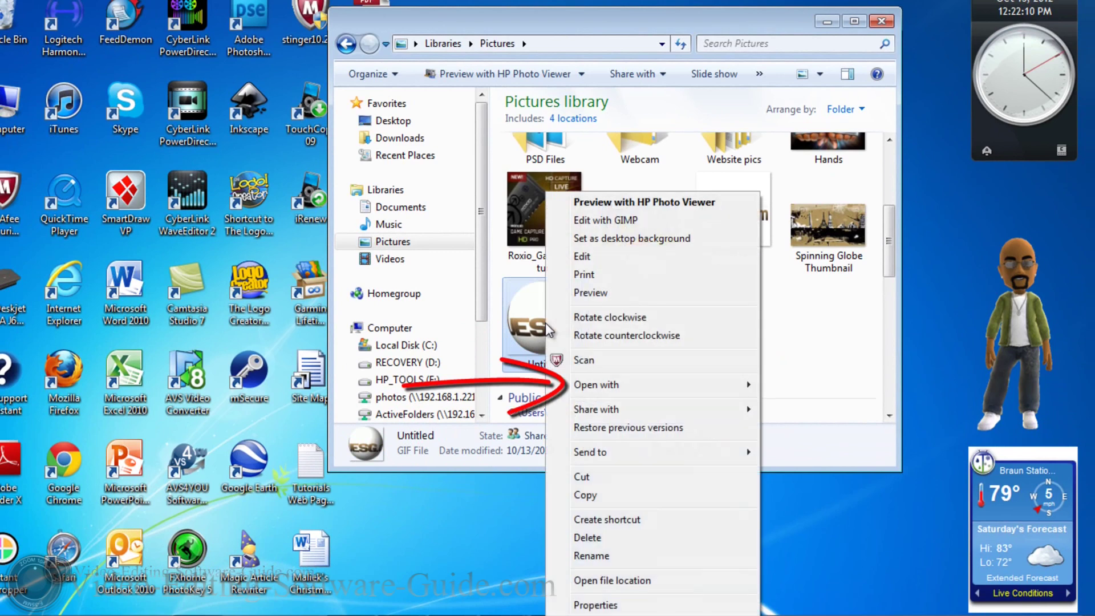
{"action": "mouse_move", "coordinate": [620, 392]}
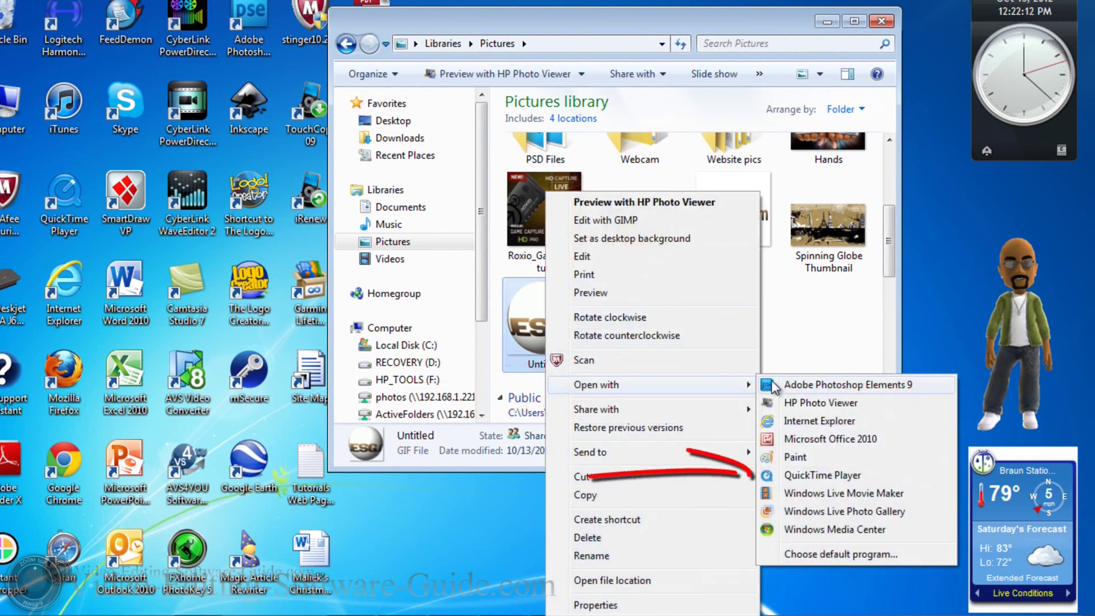
{"action": "left_click", "coordinate": [815, 477]}
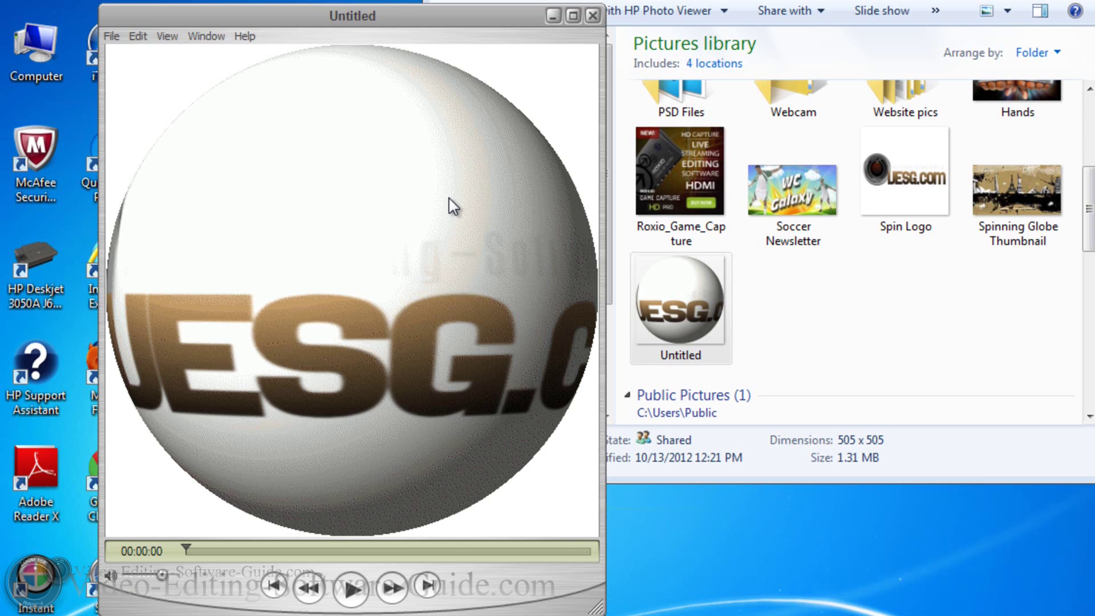
Step: Start exporting the globe animation from QuickTime Player and name the file Spin Logo Tut
{"action": "left_click", "coordinate": [110, 37]}
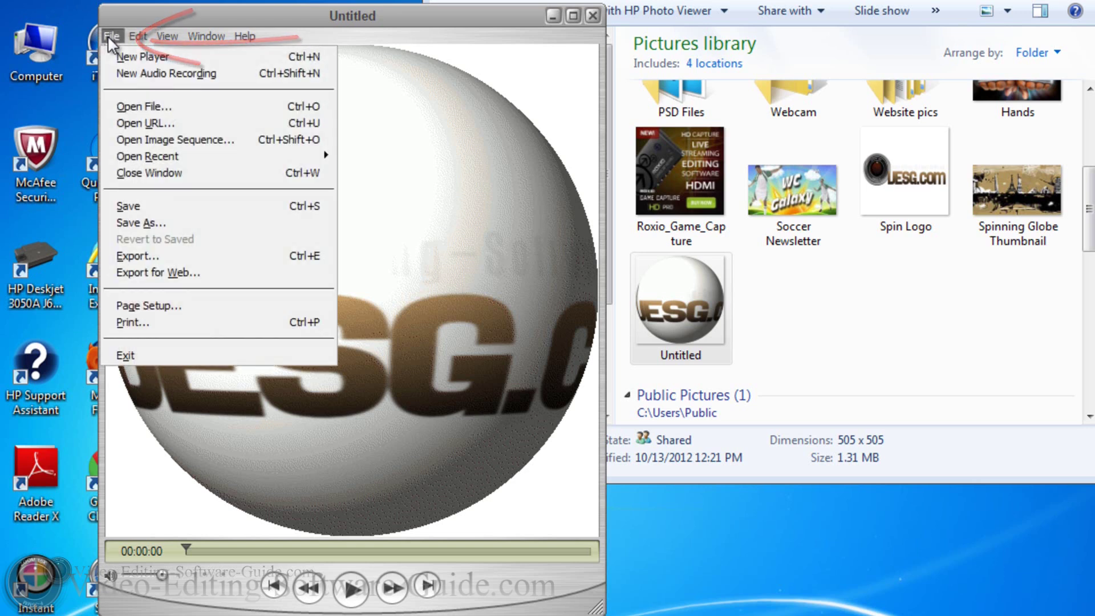
{"action": "left_click", "coordinate": [149, 258]}
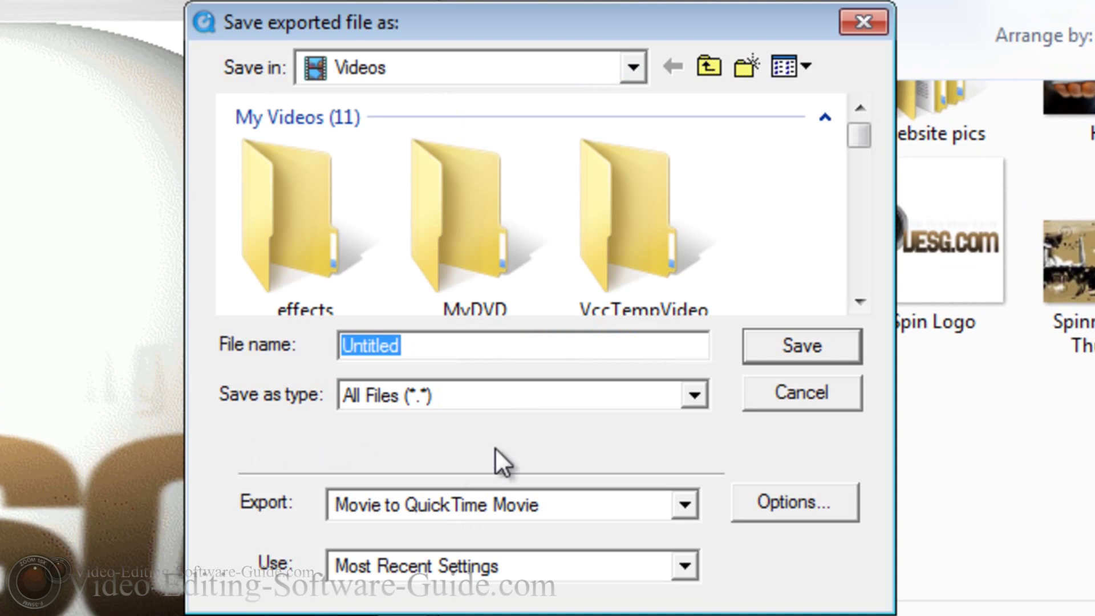
{"action": "left_click_drag", "start_coordinate": [473, 344], "coordinate": [303, 335]}
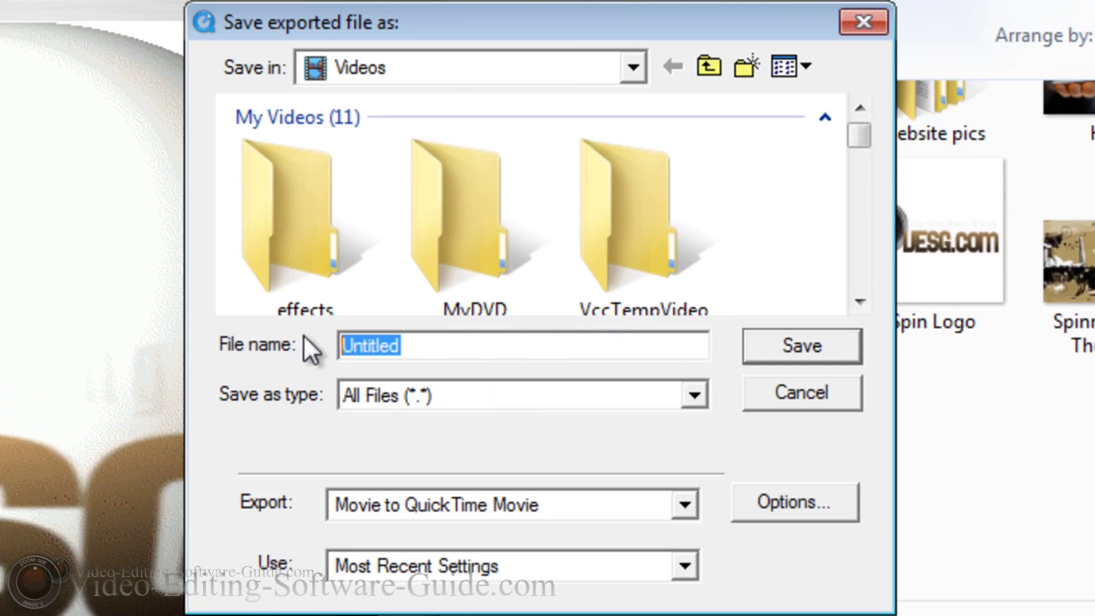
{"action": "type", "text": "Spin"}
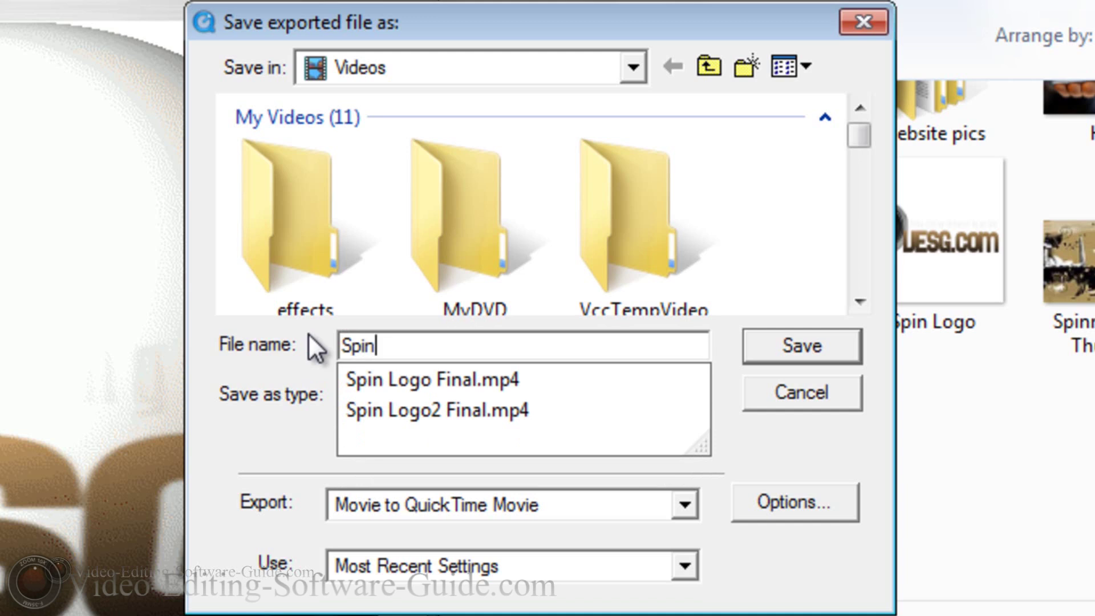
{"action": "type", "text": " Logog"}
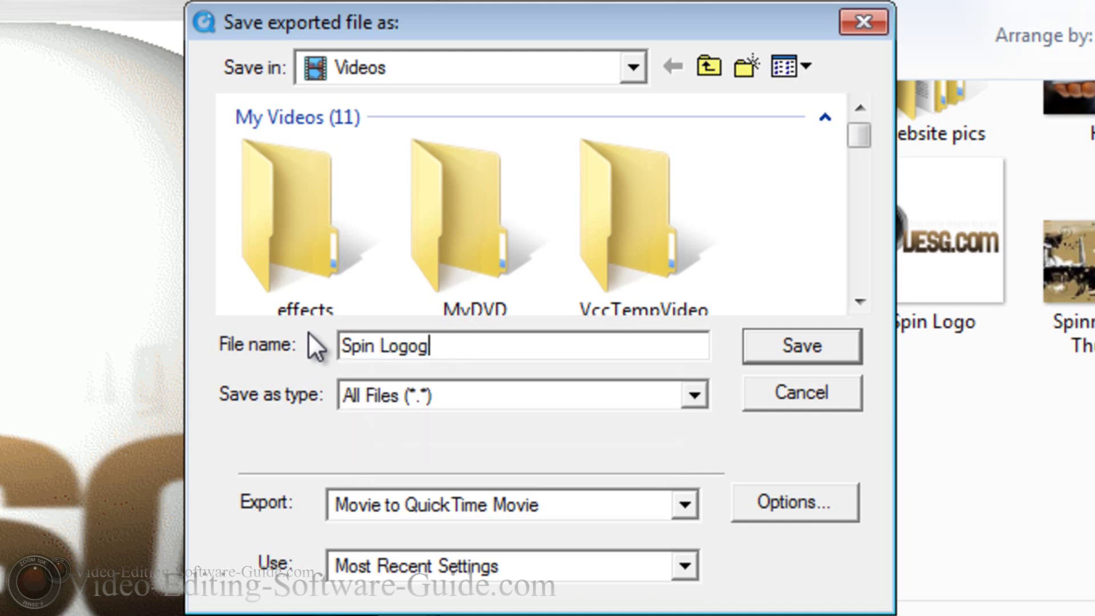
{"action": "key", "text": "BackSpace"}
{"action": "type", "text": "T"}
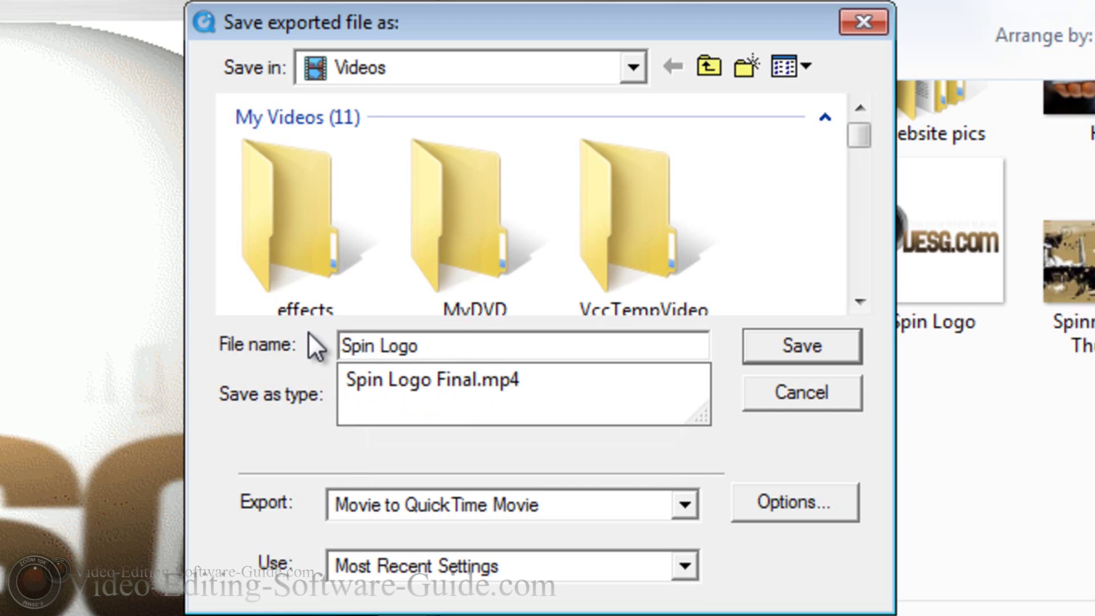
{"action": "type", "text": "ut"}
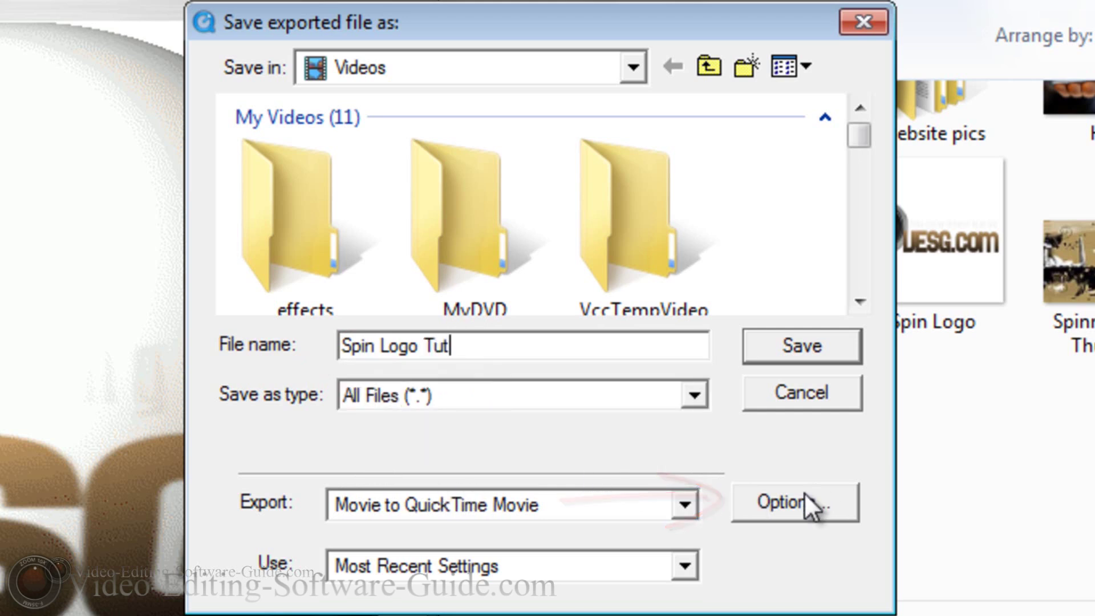
Step: Accept the H.264, high-quality, 29.97 fps video settings and save the QuickTime movie in the Videos folder
{"action": "left_click", "coordinate": [789, 490]}
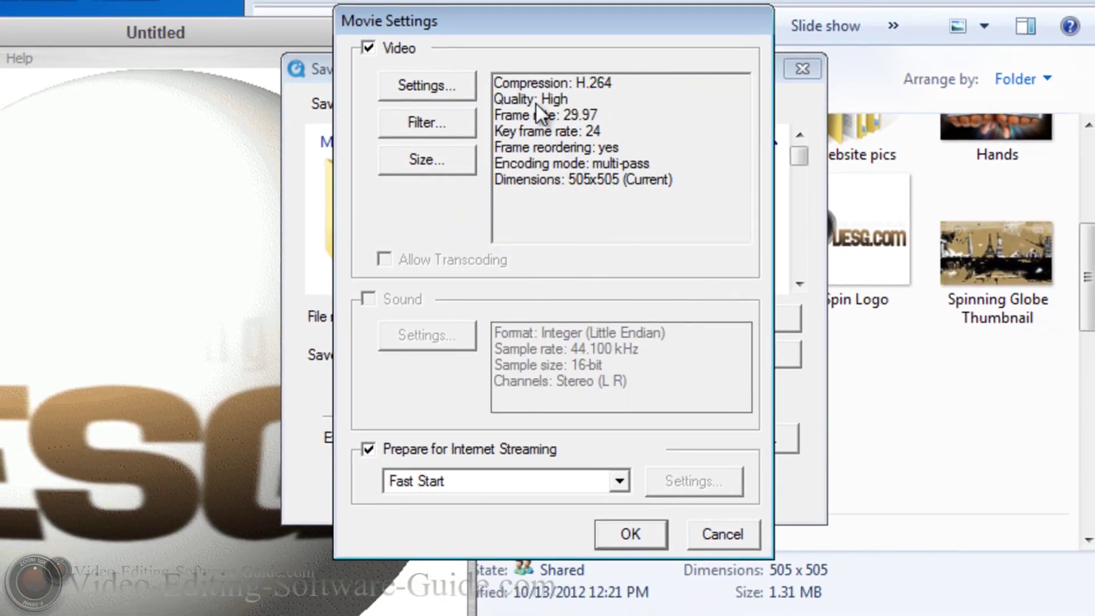
{"action": "left_click", "coordinate": [438, 85]}
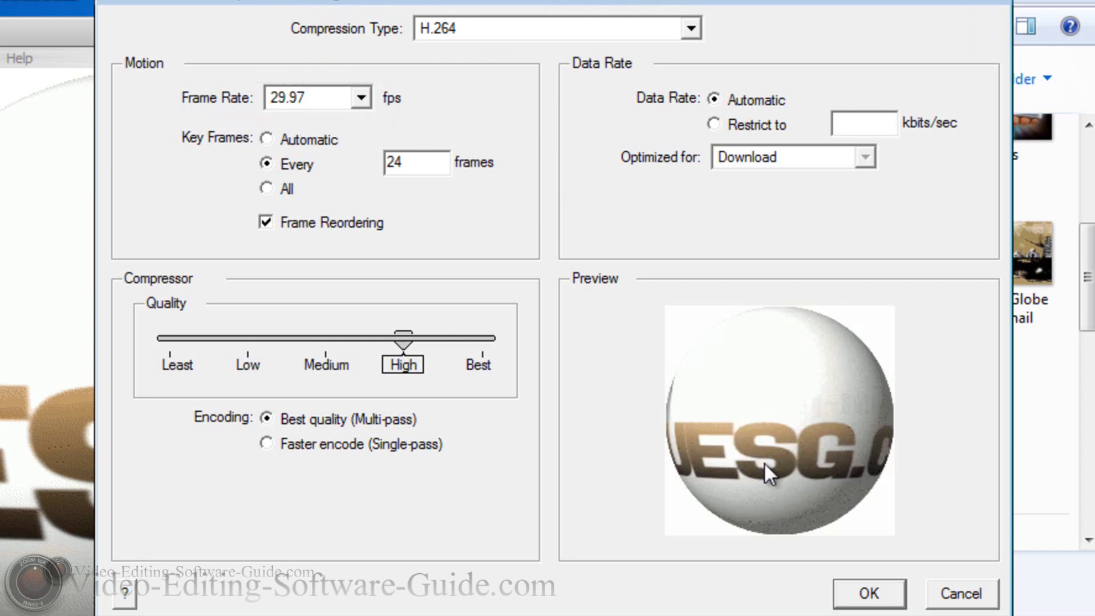
{"action": "left_click", "coordinate": [868, 594]}
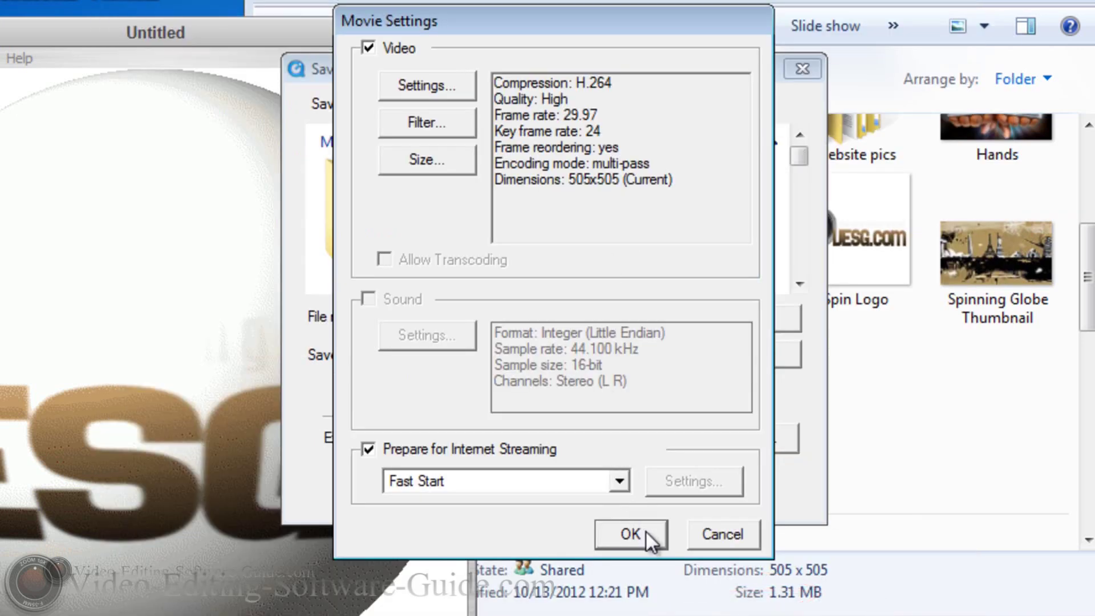
{"action": "left_click", "coordinate": [630, 533]}
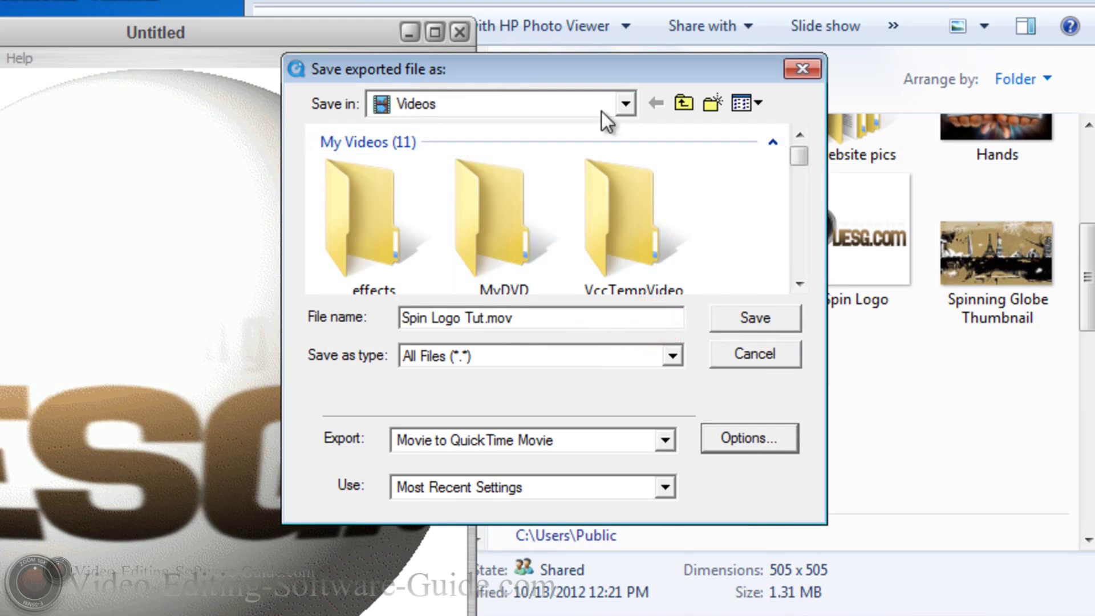
{"action": "left_click", "coordinate": [755, 315]}
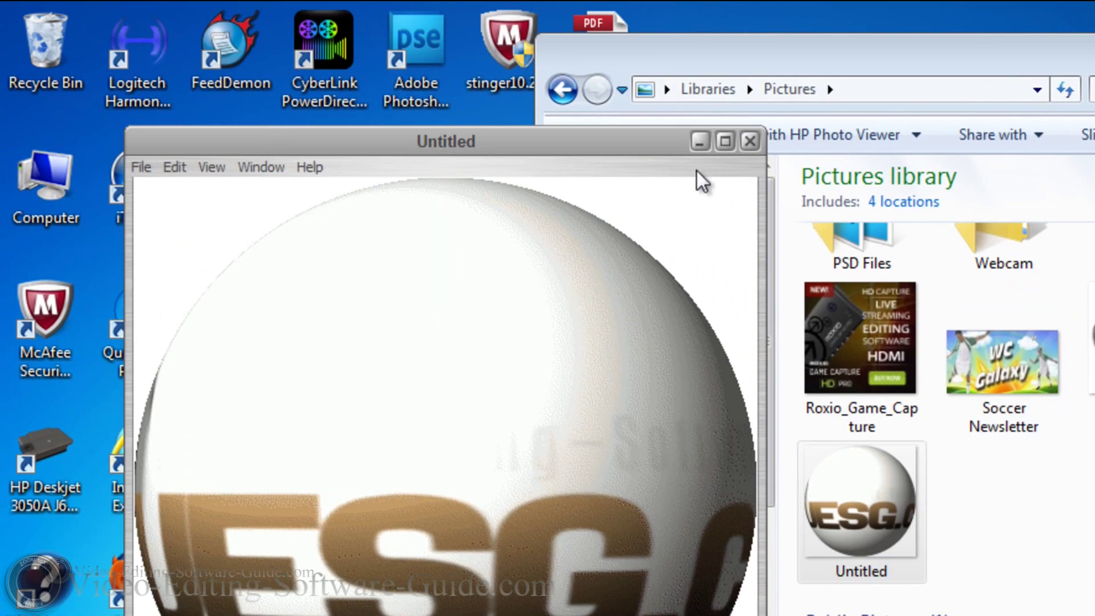
Step: Minimise the QuickTime Player and Pictures library windows and switch to CyberLink PowerDirector
{"action": "left_click", "coordinate": [700, 142]}
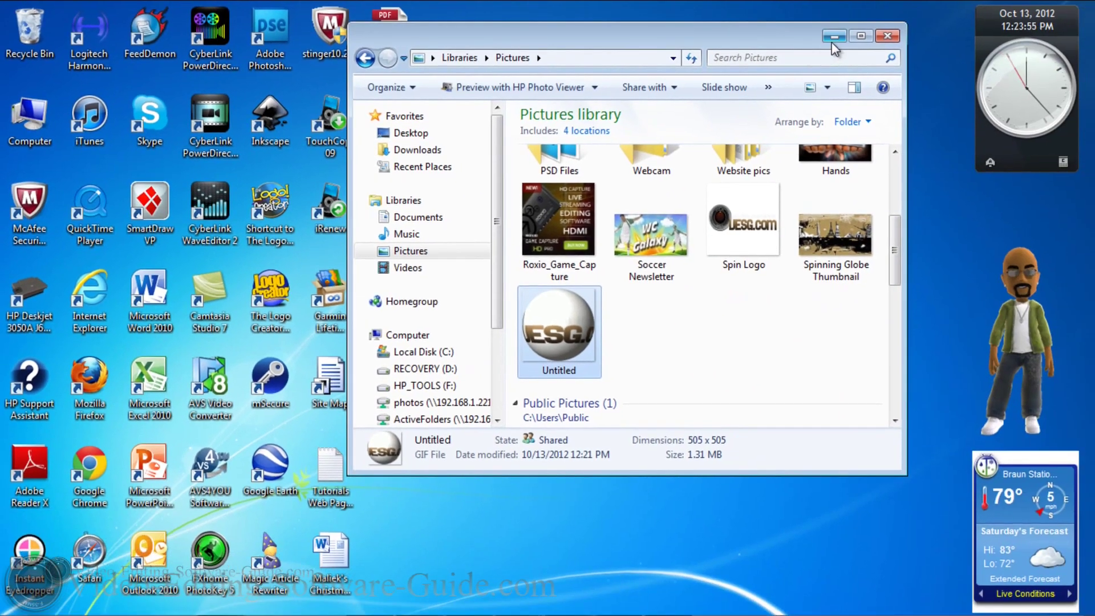
{"action": "left_click", "coordinate": [833, 44]}
{"action": "mouse_move", "coordinate": [573, 610]}
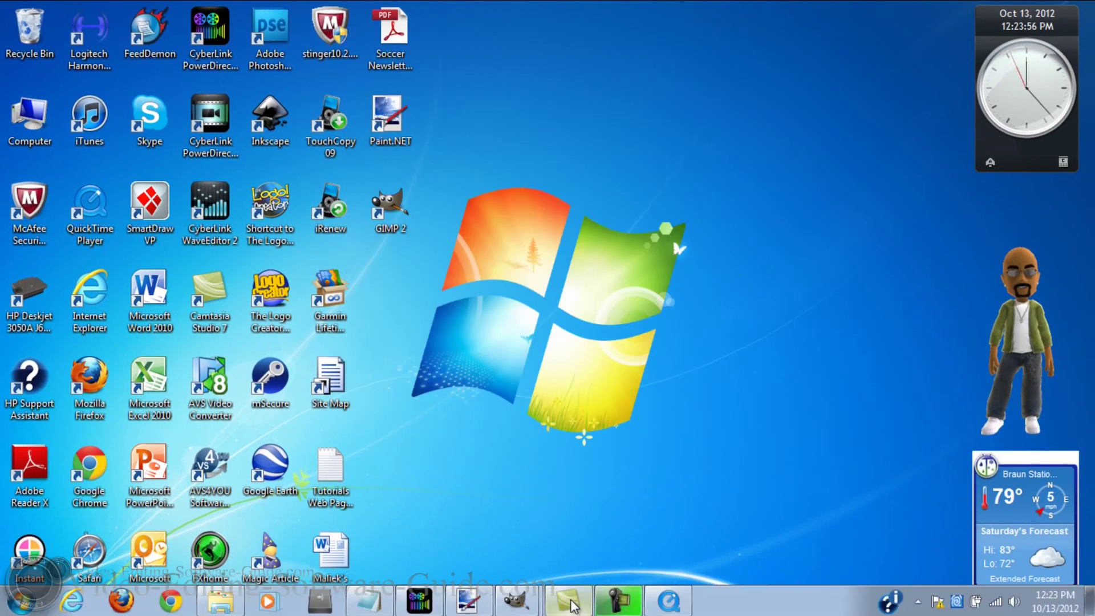
{"action": "left_click", "coordinate": [437, 601]}
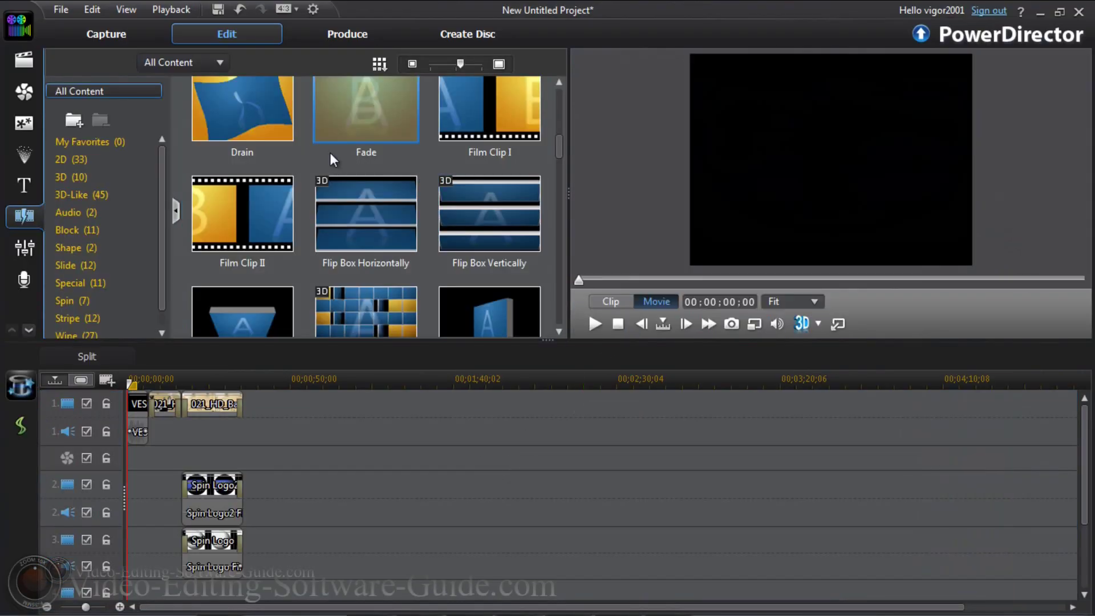
Step: Import the Spin Logo Tut movie from My Videos into the media library
{"action": "left_click", "coordinate": [35, 67]}
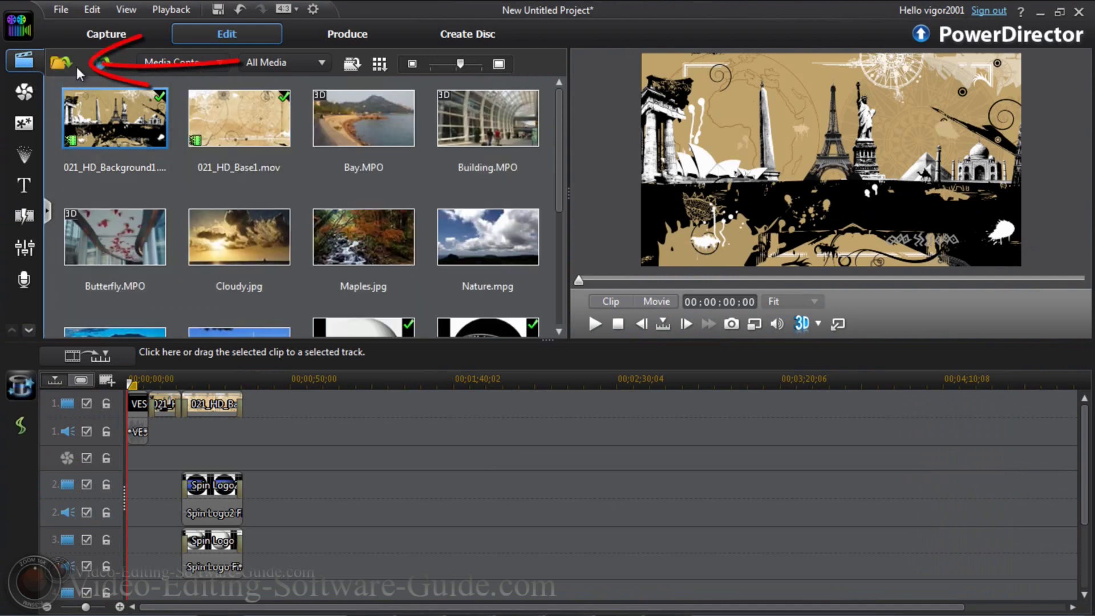
{"action": "left_click", "coordinate": [67, 64]}
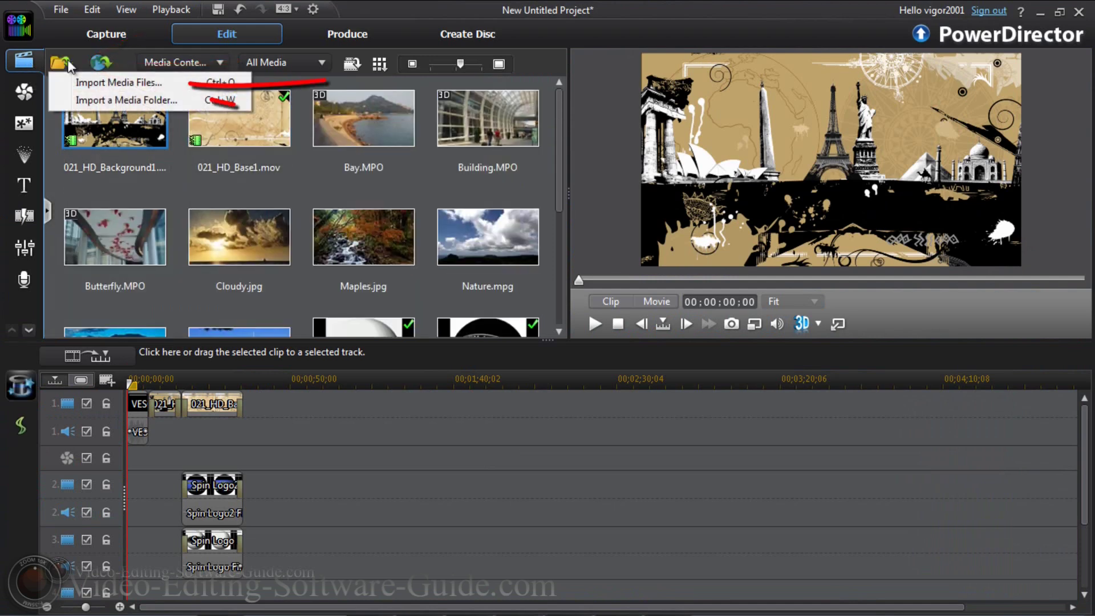
{"action": "left_click", "coordinate": [117, 83]}
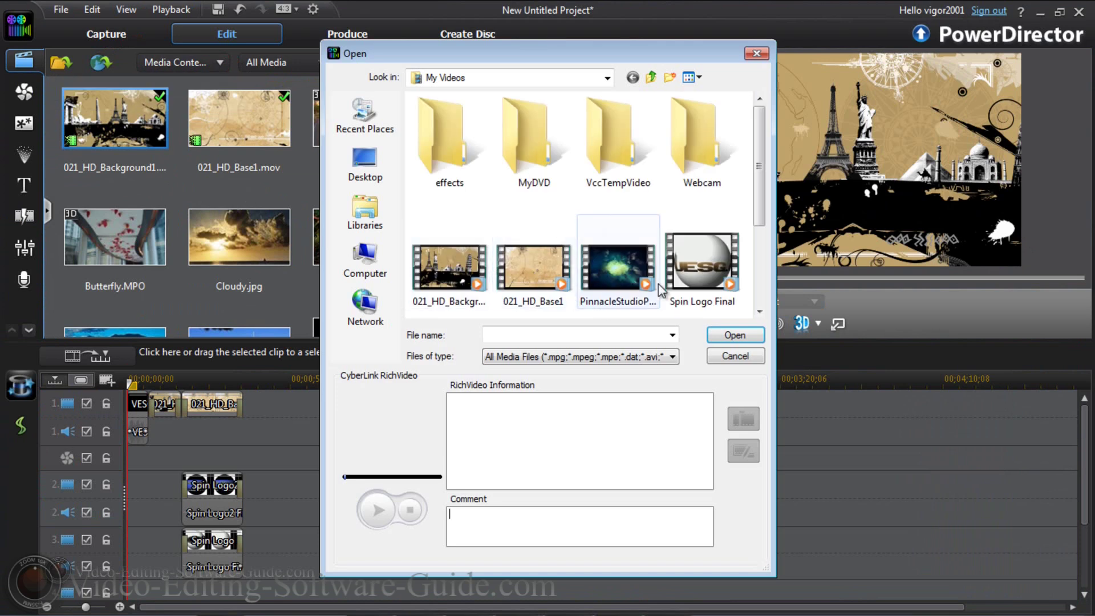
{"action": "left_click_drag", "start_coordinate": [757, 173], "coordinate": [768, 252]}
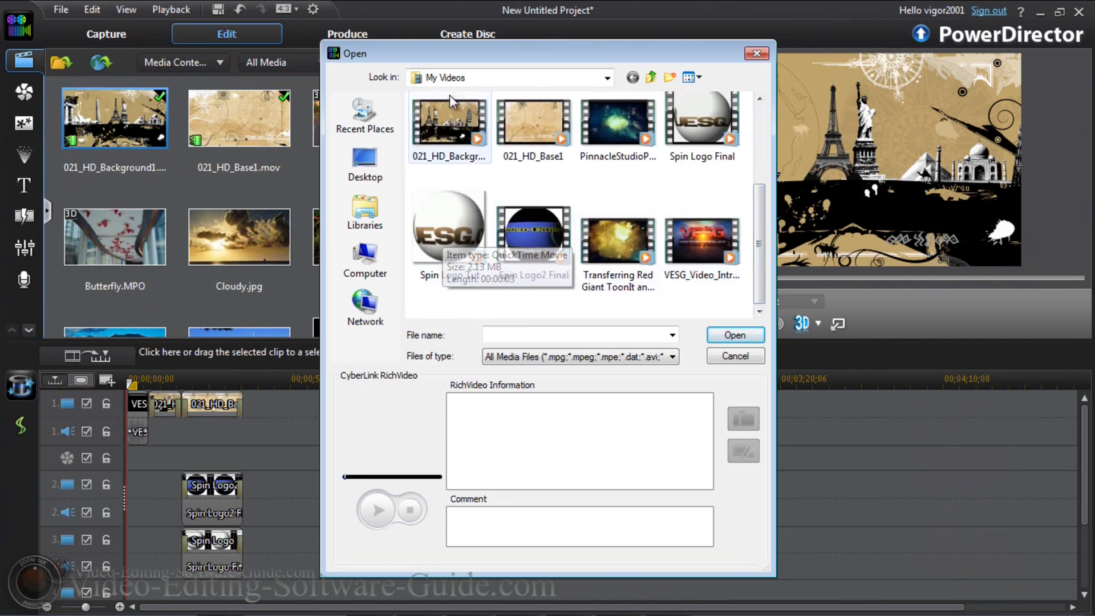
{"action": "left_click", "coordinate": [450, 231]}
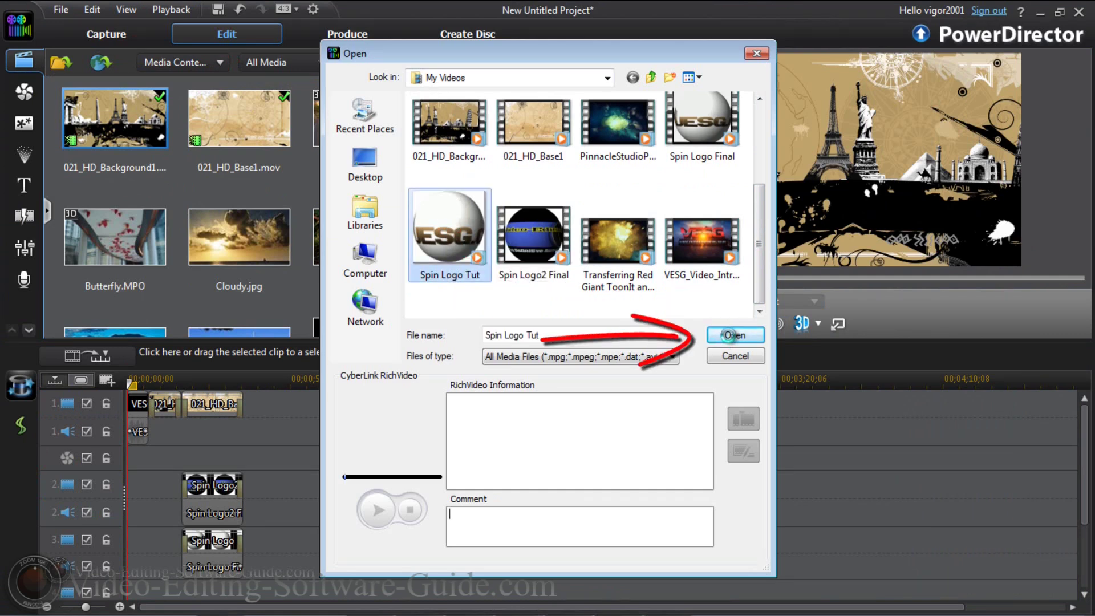
{"action": "left_click", "coordinate": [731, 334]}
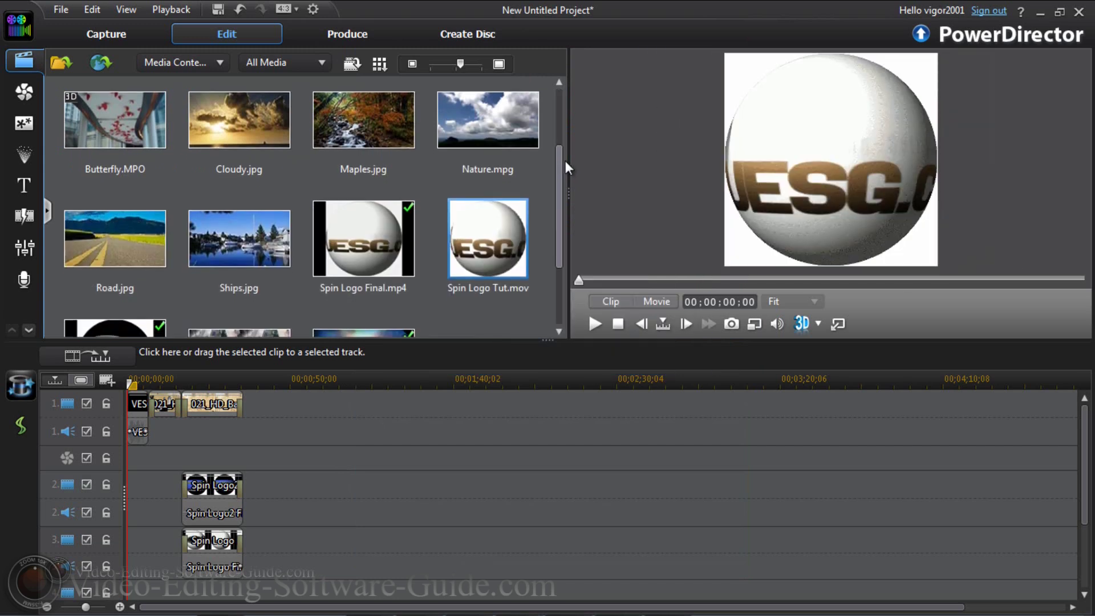
Step: Play the imported Spin Logo Tut.mov clip in the preview and look through the media library
{"action": "mouse_move", "coordinate": [513, 233]}
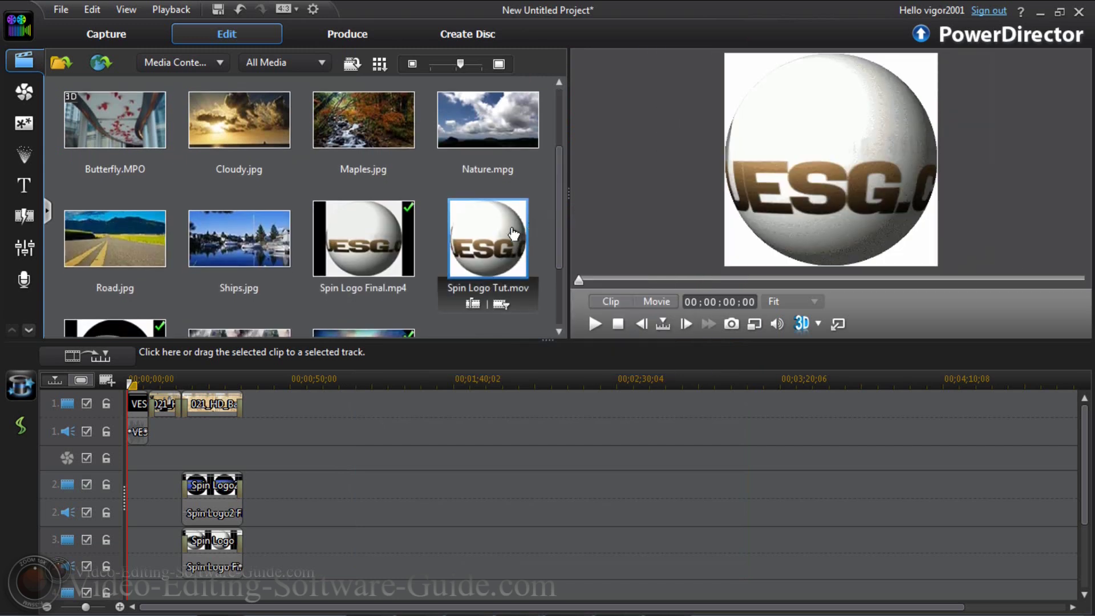
{"action": "left_click", "coordinate": [592, 324]}
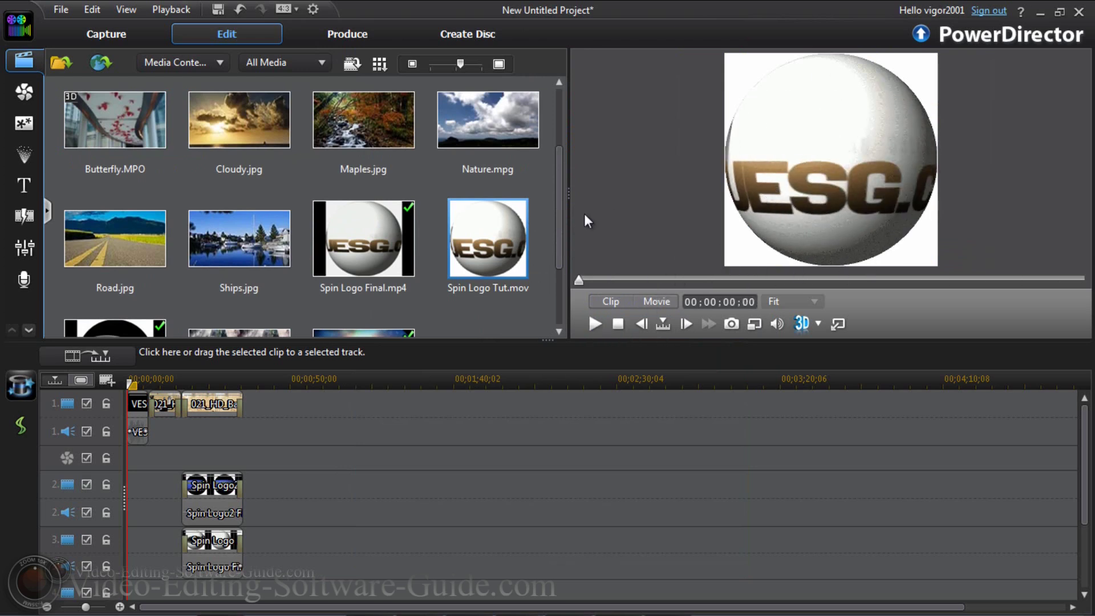
{"action": "scroll", "coordinate": [554, 205], "scroll_direction": "up", "scroll_amount": 1}
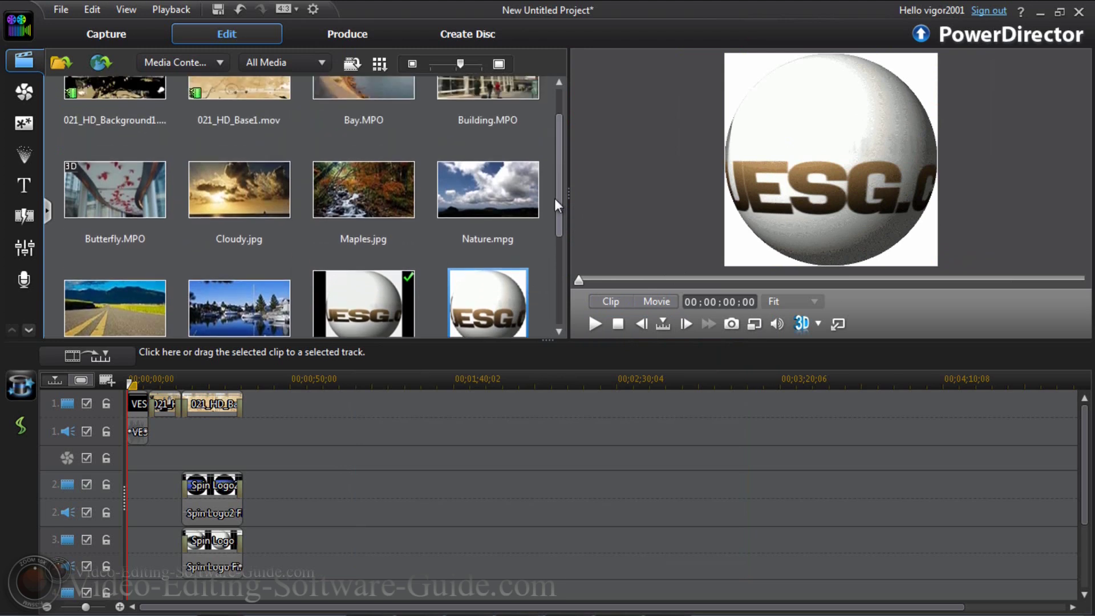
{"action": "scroll", "coordinate": [558, 207], "scroll_direction": "down", "scroll_amount": 1}
{"action": "scroll", "coordinate": [565, 234], "scroll_direction": "up", "scroll_amount": 2}
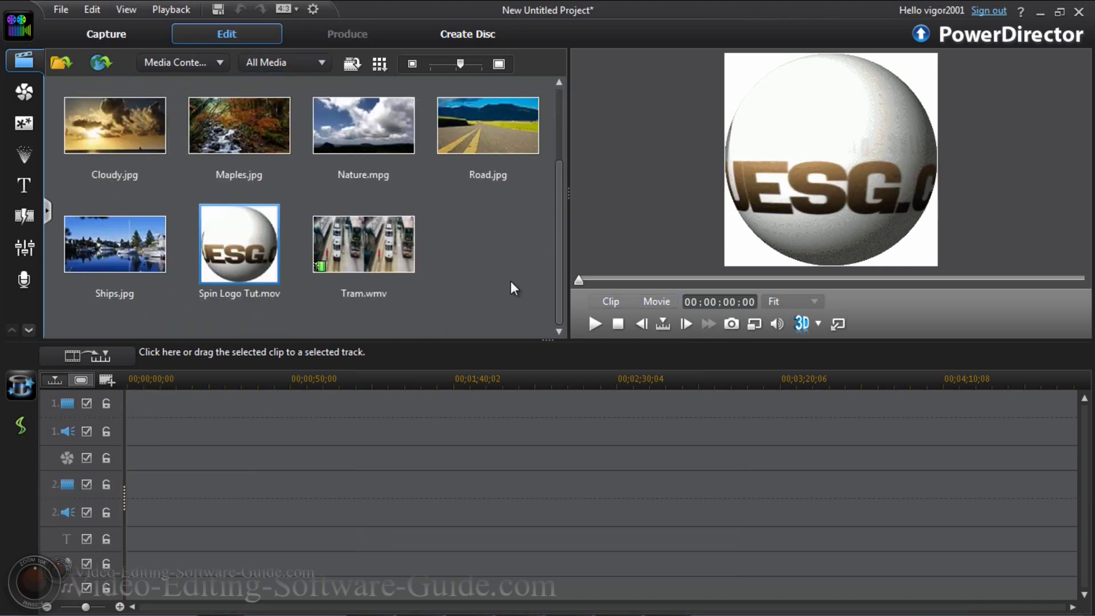
Step: Place Spin Logo Tut.mov at the start of video track 1 and accept the TV format conflict
{"action": "mouse_move", "coordinate": [258, 243]}
{"action": "left_click_drag", "start_coordinate": [257, 246], "coordinate": [138, 413]}
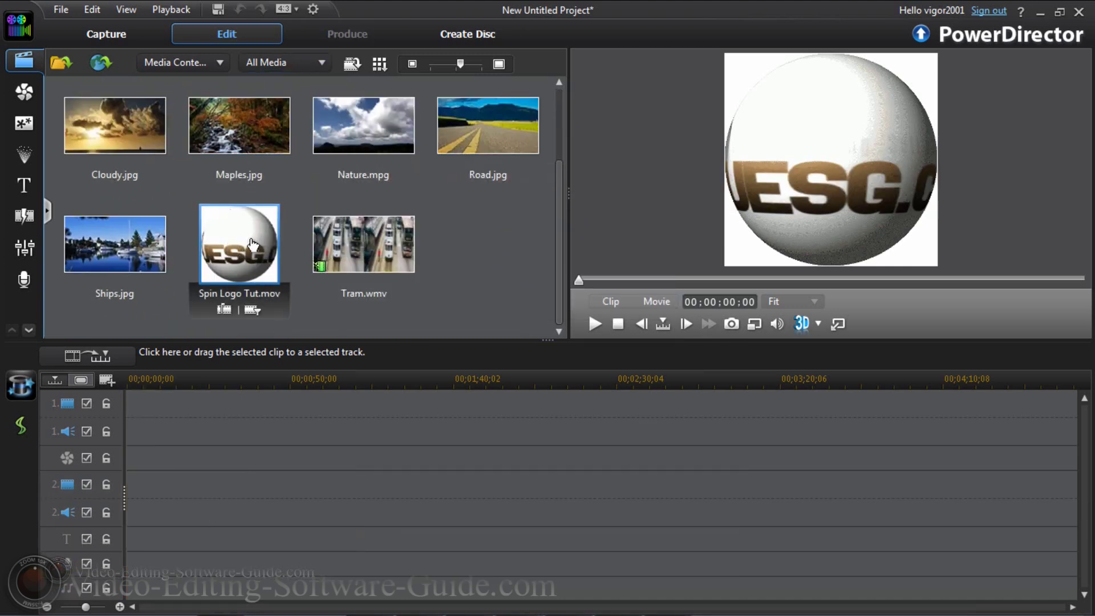
{"action": "left_click_drag", "start_coordinate": [74, 430], "coordinate": [74, 430]}
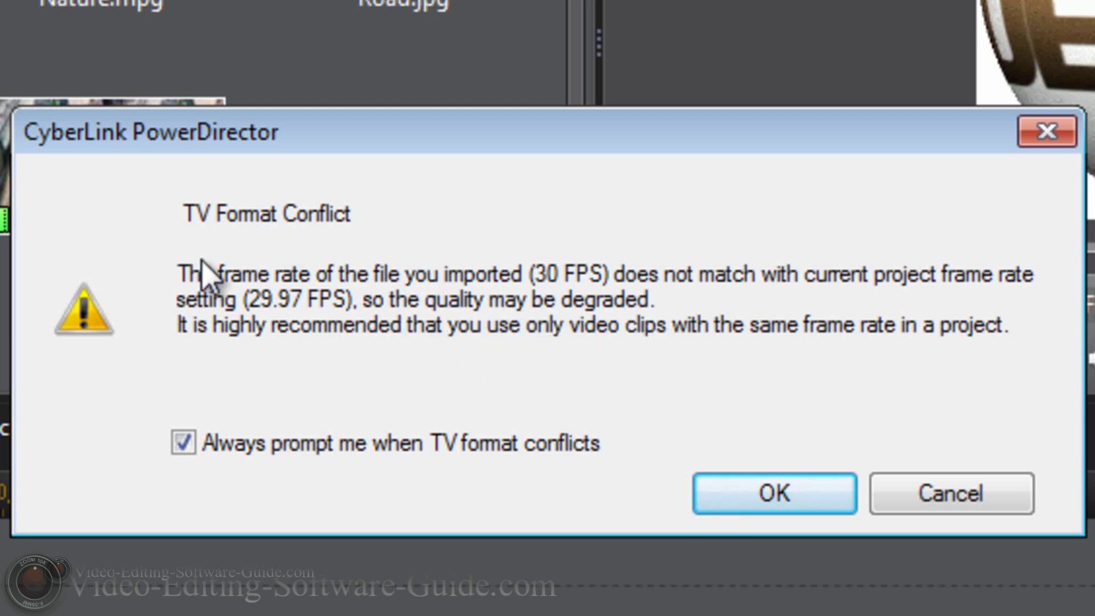
{"action": "left_click", "coordinate": [759, 501]}
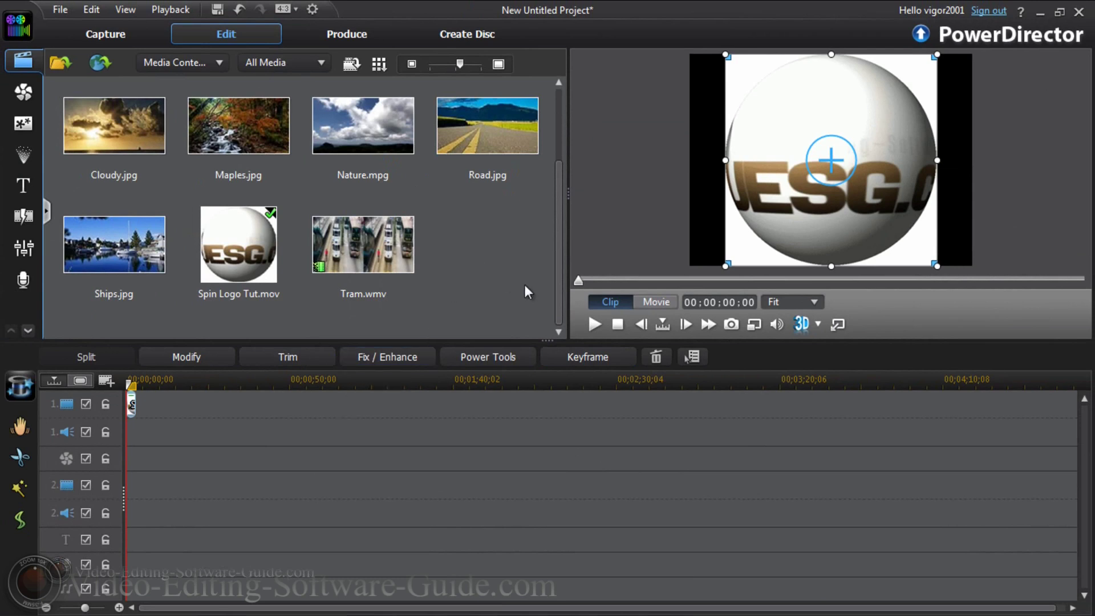
Step: Play the Spin Logo Tut.mov clip from the start of the timeline
{"action": "scroll", "coordinate": [555, 238], "scroll_direction": "up", "scroll_amount": 2}
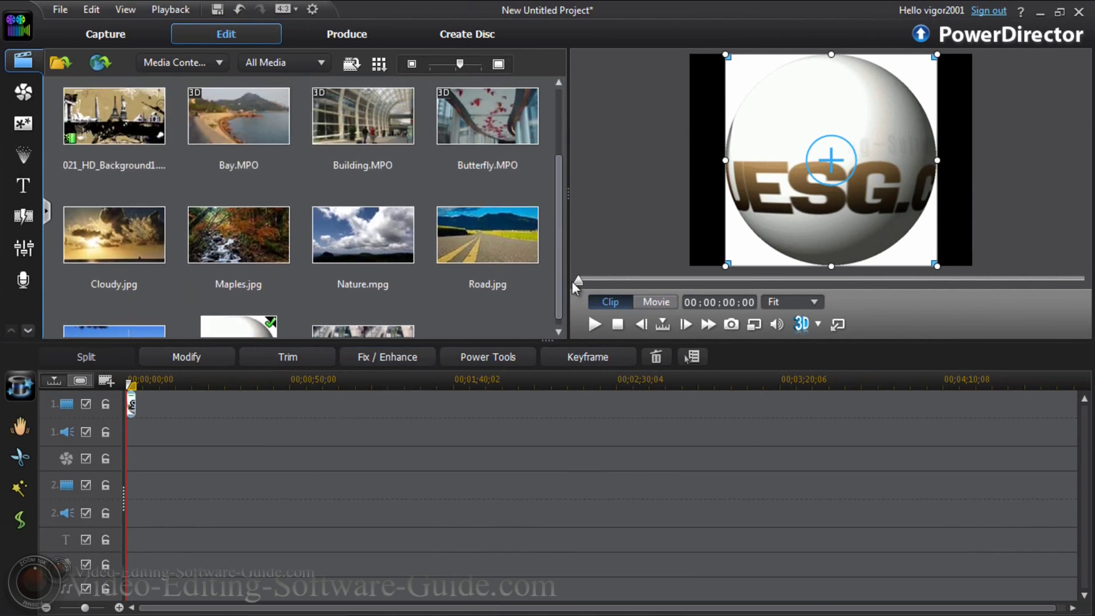
{"action": "scroll", "coordinate": [541, 319], "scroll_direction": "down", "scroll_amount": 2}
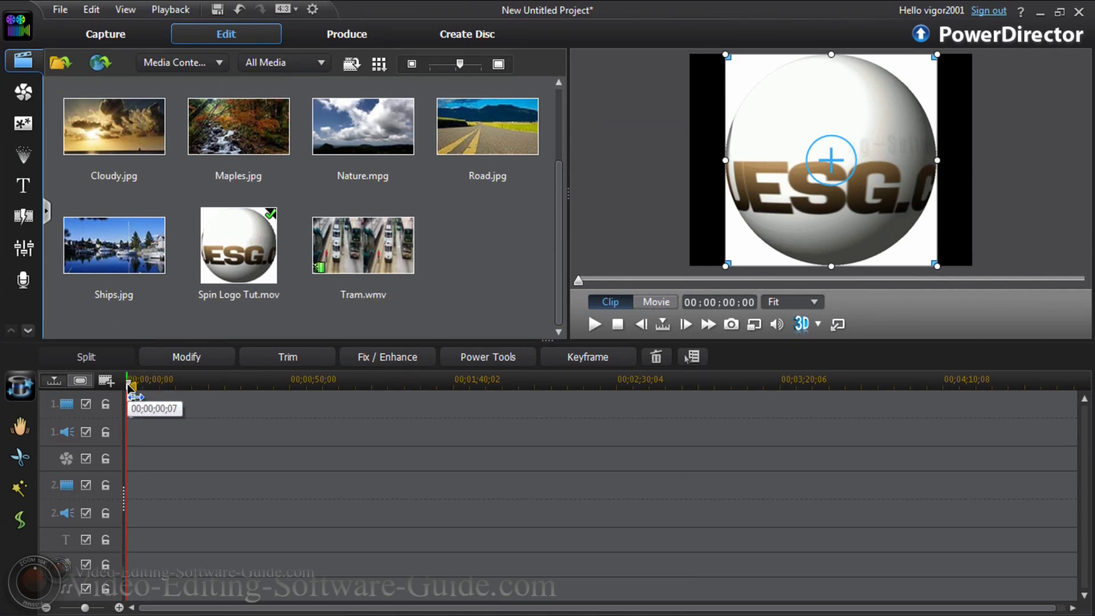
{"action": "key", "text": "space"}
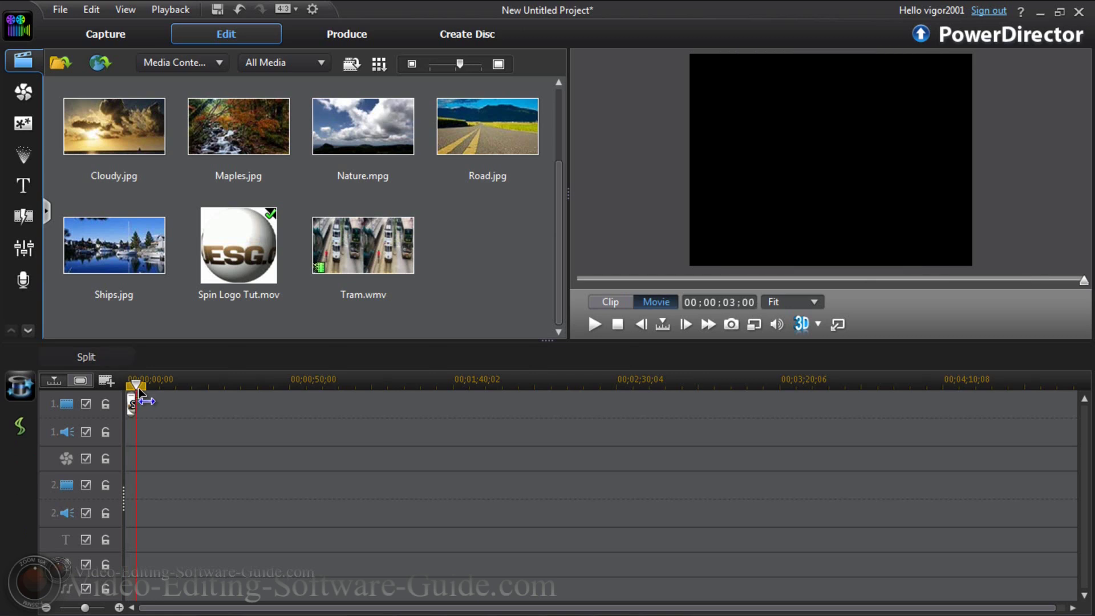
Step: Copy the timeline clip and paste it at the start of track 1, moving the clips on this track to the right
{"action": "left_click", "coordinate": [132, 404]}
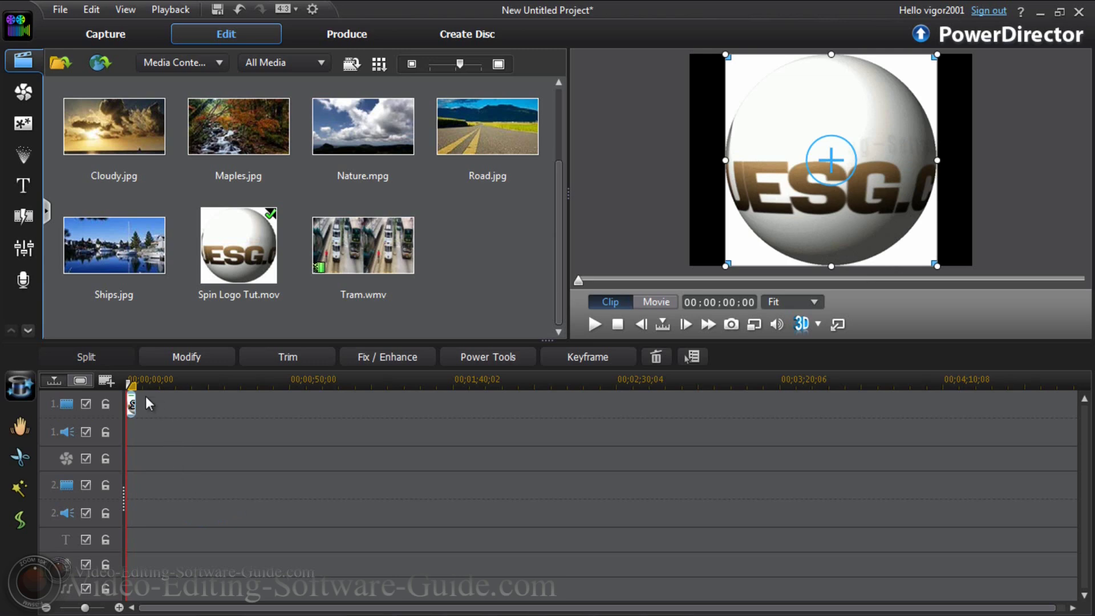
{"action": "right_click", "coordinate": [136, 408]}
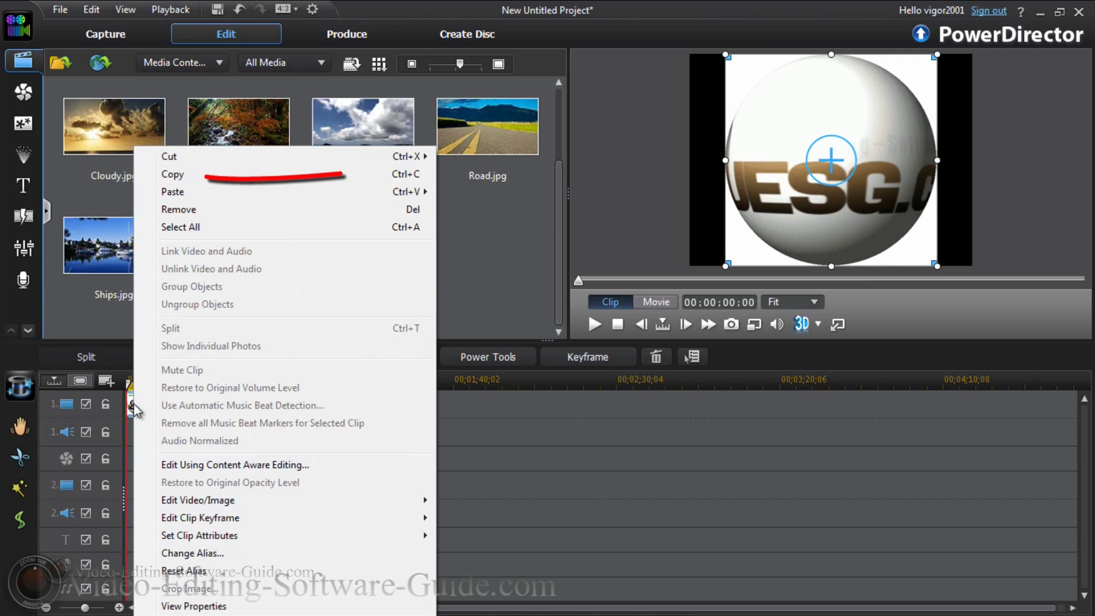
{"action": "left_click", "coordinate": [186, 180]}
{"action": "key", "text": "ctrl+v"}
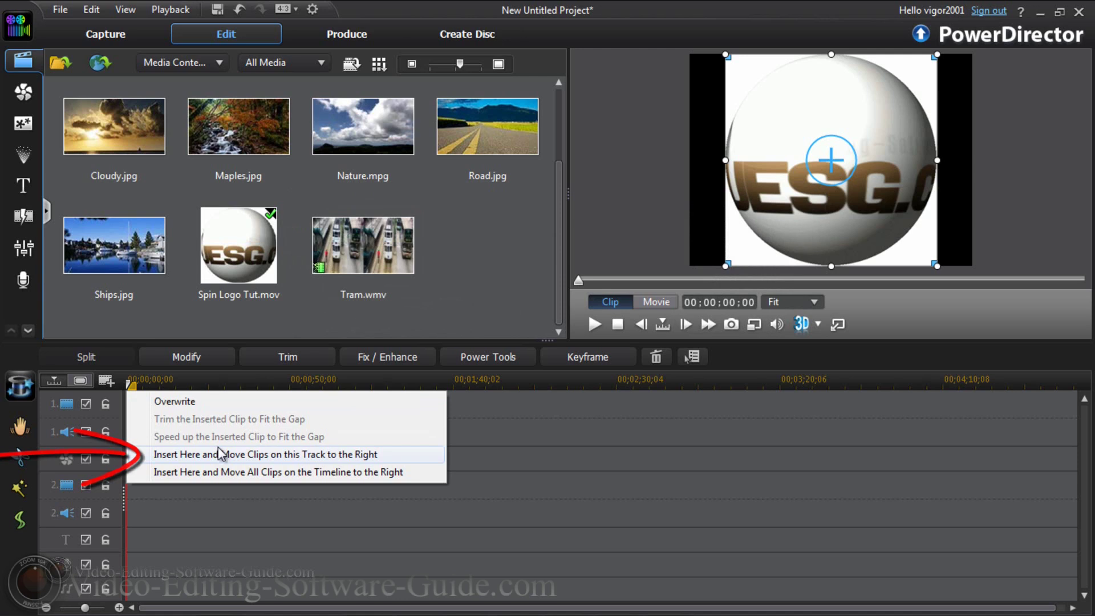
{"action": "left_click", "coordinate": [220, 454]}
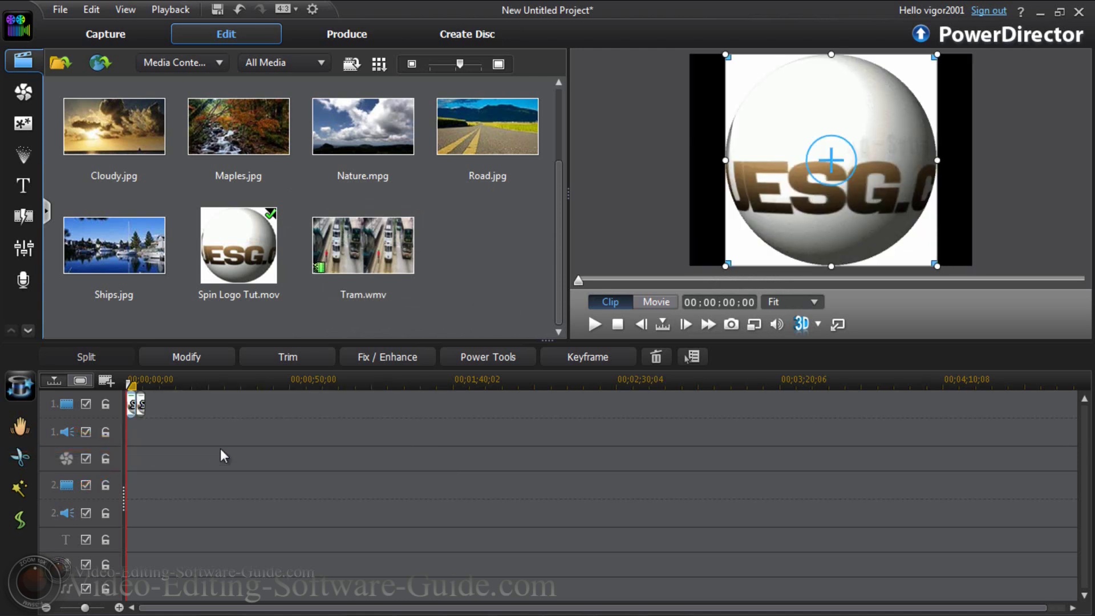
Step: Paste the copied clip five more times at the start of track 1, shifting the clips on this track to the right each time
{"action": "key", "text": "ctrl+v"}
{"action": "left_click", "coordinate": [220, 454]}
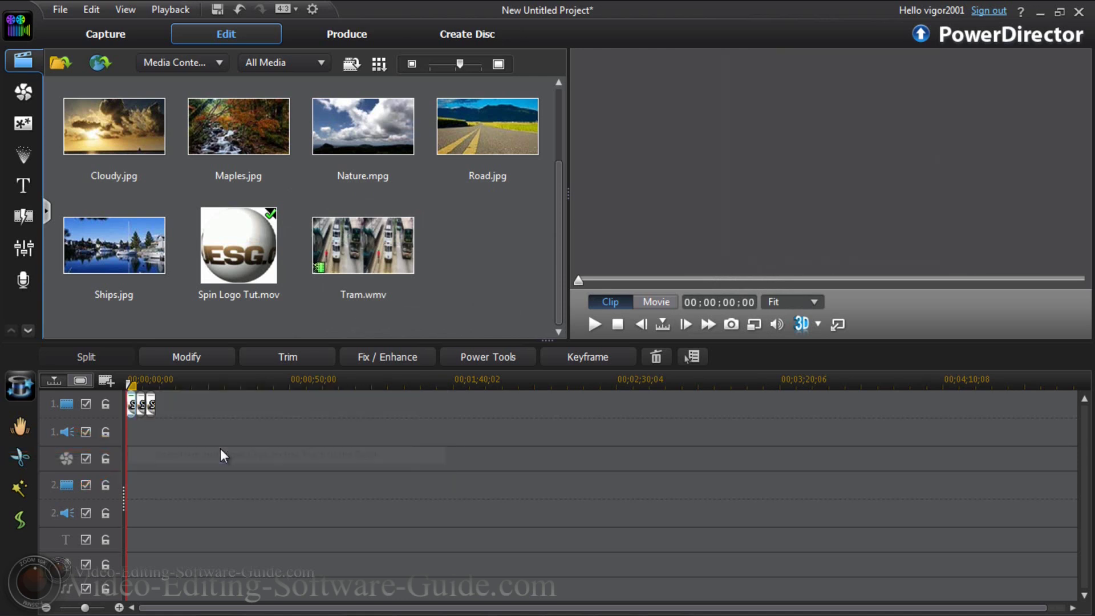
{"action": "key", "text": "ctrl+v"}
{"action": "left_click", "coordinate": [220, 454]}
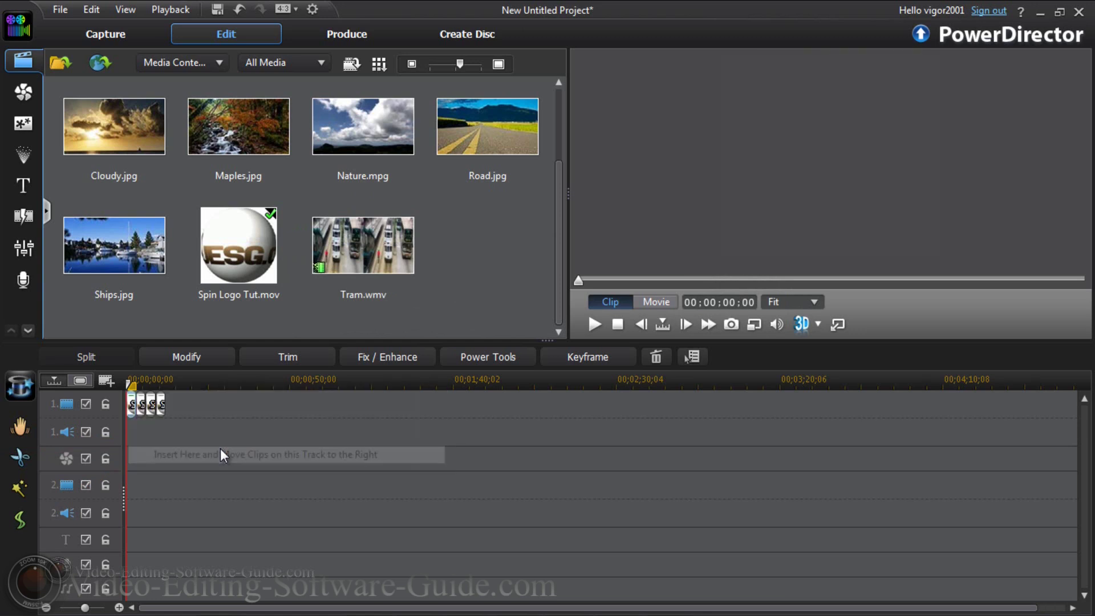
{"action": "key", "text": "ctrl+v"}
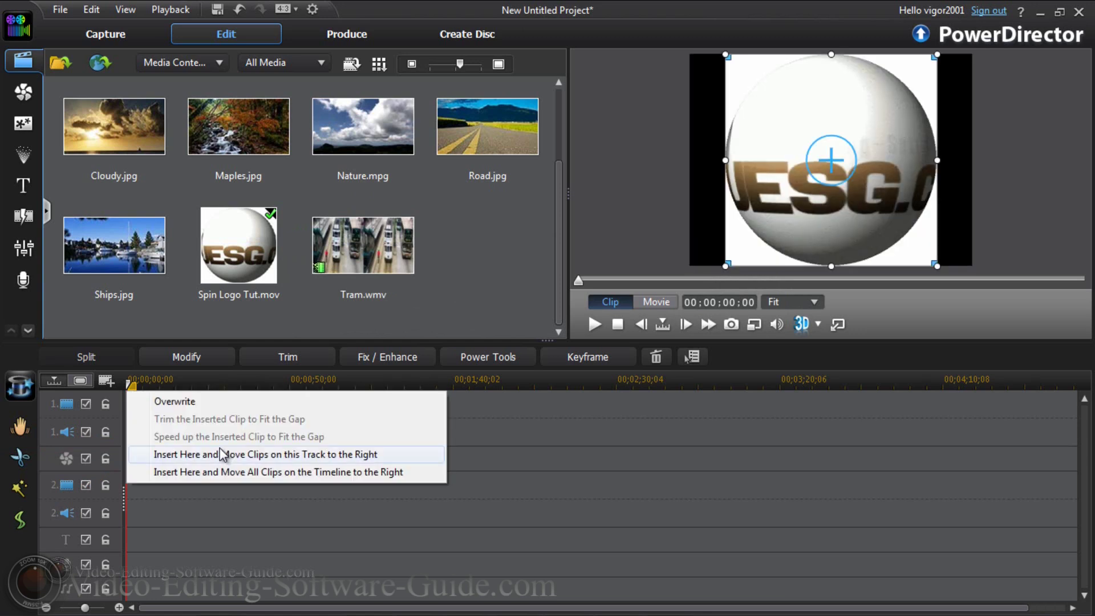
{"action": "left_click", "coordinate": [220, 451]}
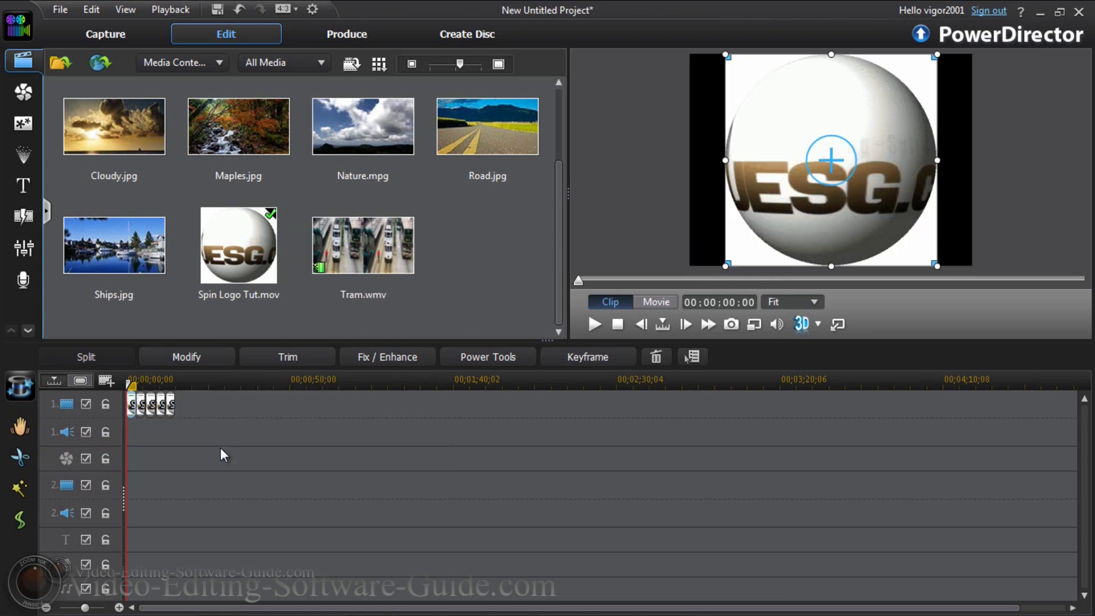
{"action": "key", "text": "ctrl+v"}
{"action": "left_click", "coordinate": [220, 452]}
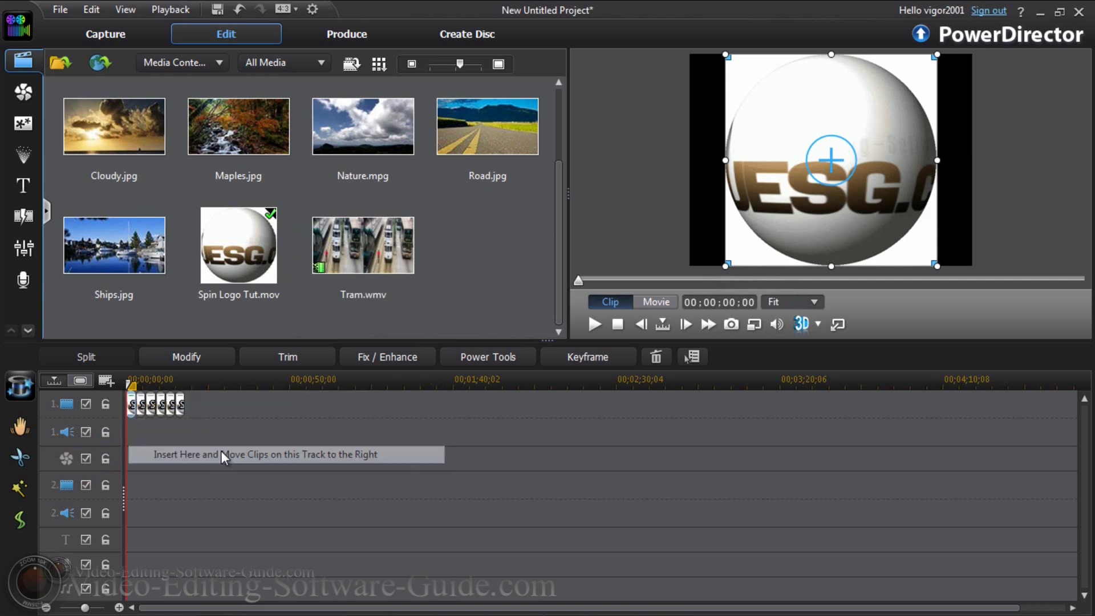
{"action": "key", "text": "ctrl+v"}
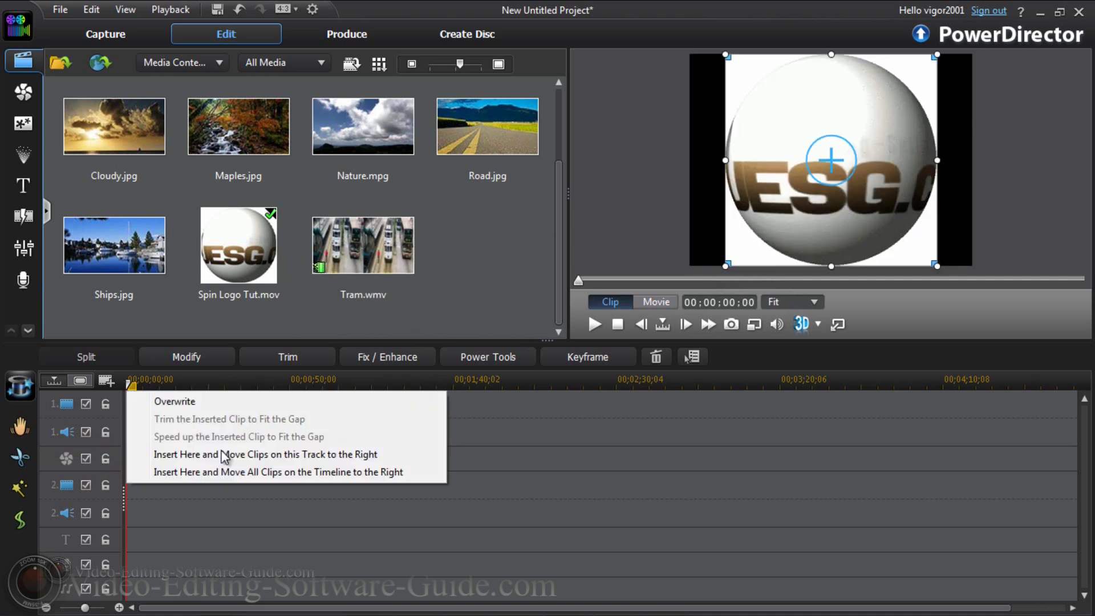
{"action": "left_click", "coordinate": [222, 454]}
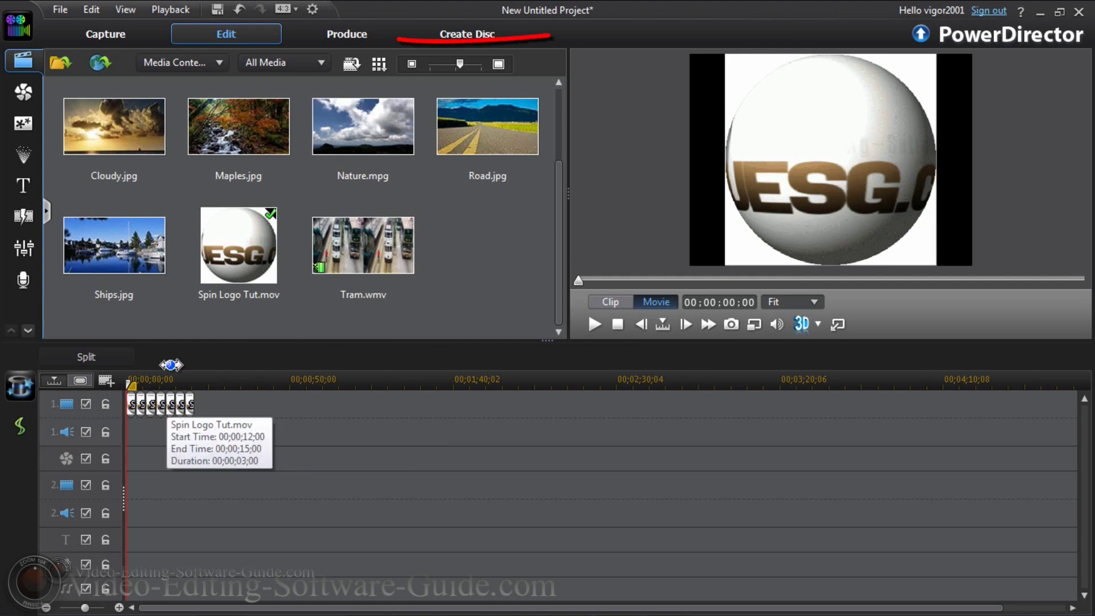
Step: Produce the timeline as an MPEG-4 640x480/30p movie named Spin Logo Tut in the Videos library, and return to the Edit page
{"action": "left_click", "coordinate": [347, 40]}
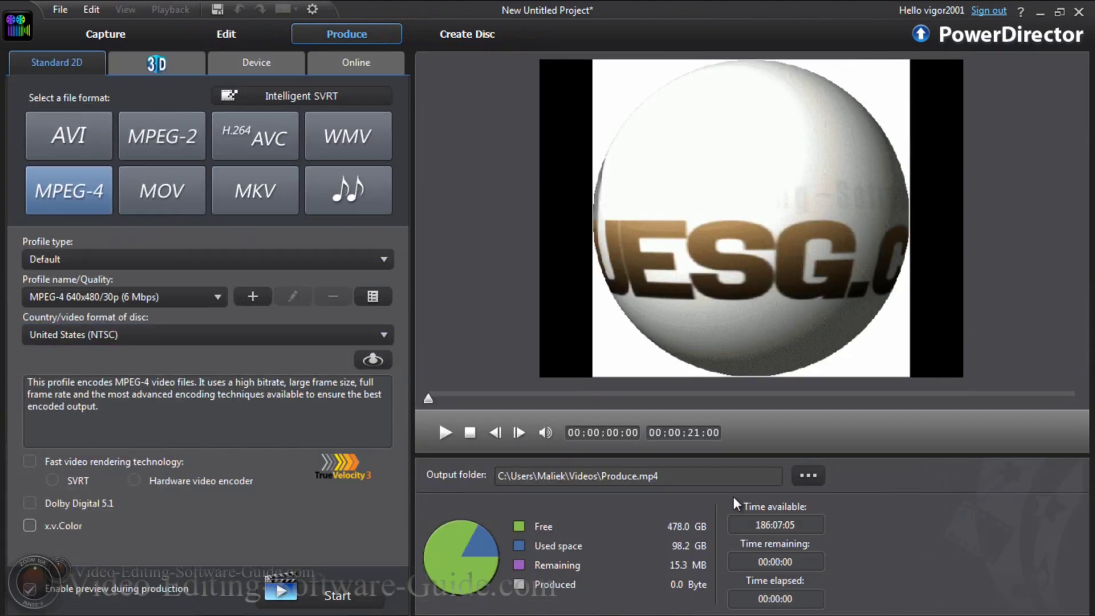
{"action": "left_click", "coordinate": [807, 475]}
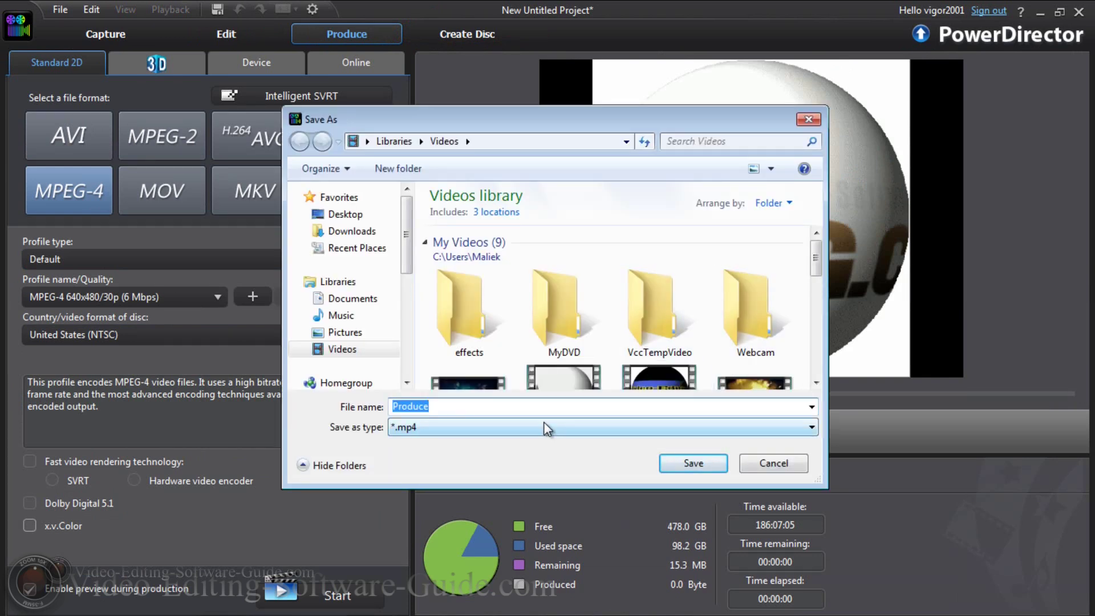
{"action": "type", "text": "Spin Logo Tut"}
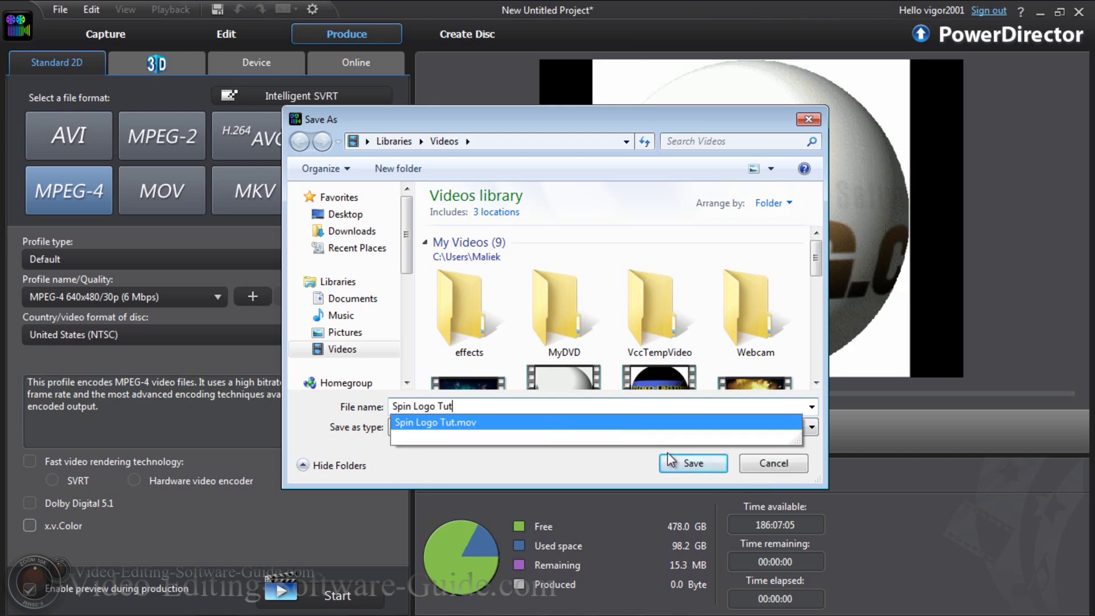
{"action": "left_click", "coordinate": [706, 463]}
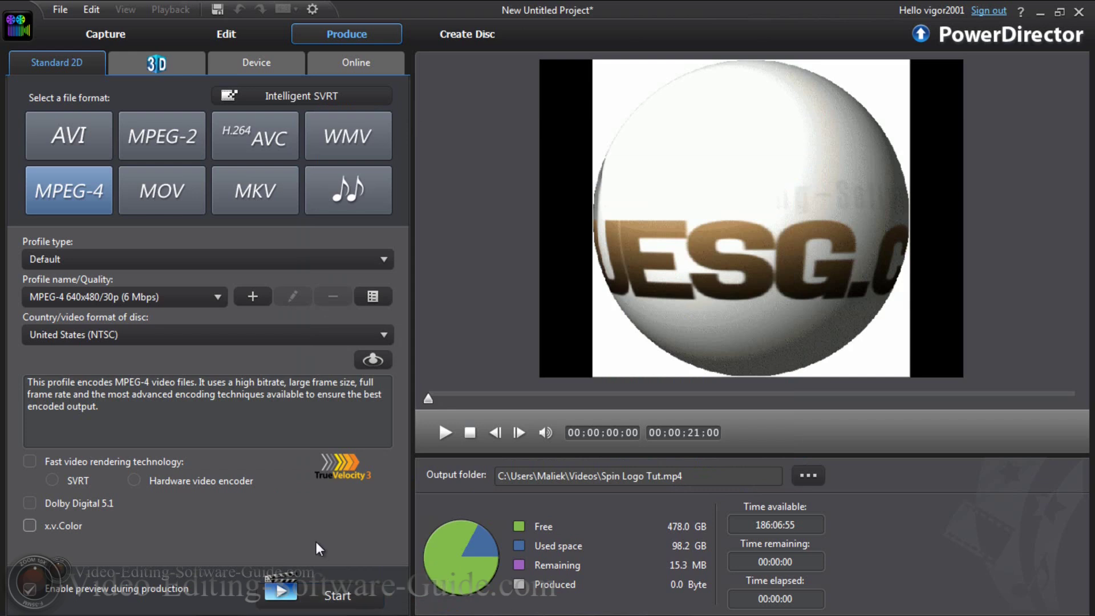
{"action": "left_click", "coordinate": [320, 593]}
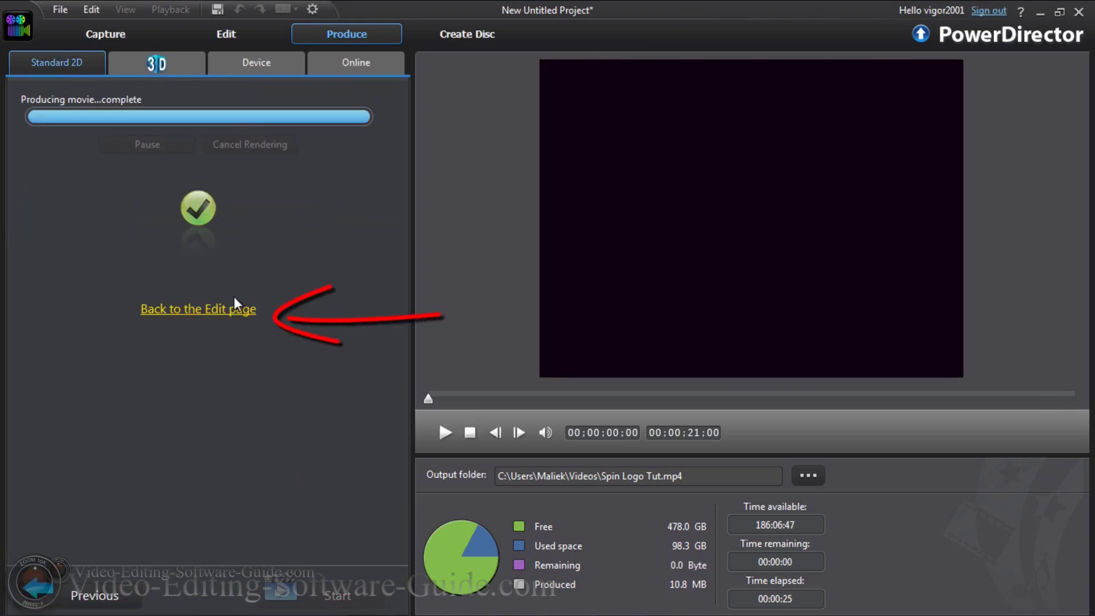
{"action": "left_click", "coordinate": [210, 311]}
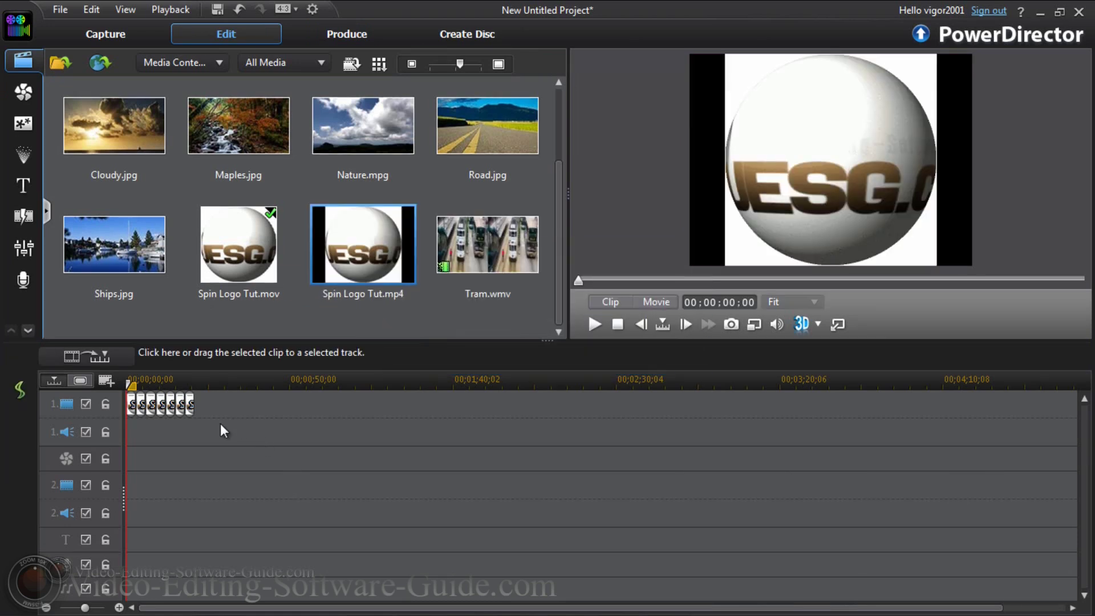
Step: Replace all the Spin Logo Tut.mov clips on the timeline with the 021_HD_Background1 clip at the start of video track 1
{"action": "left_click", "coordinate": [191, 405]}
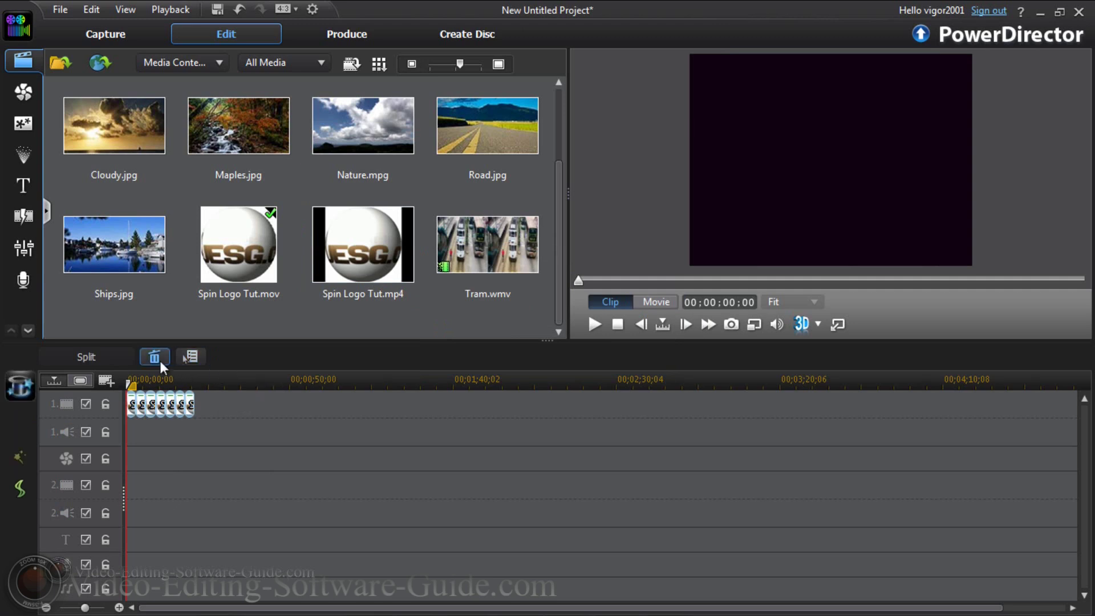
{"action": "left_click", "coordinate": [154, 356]}
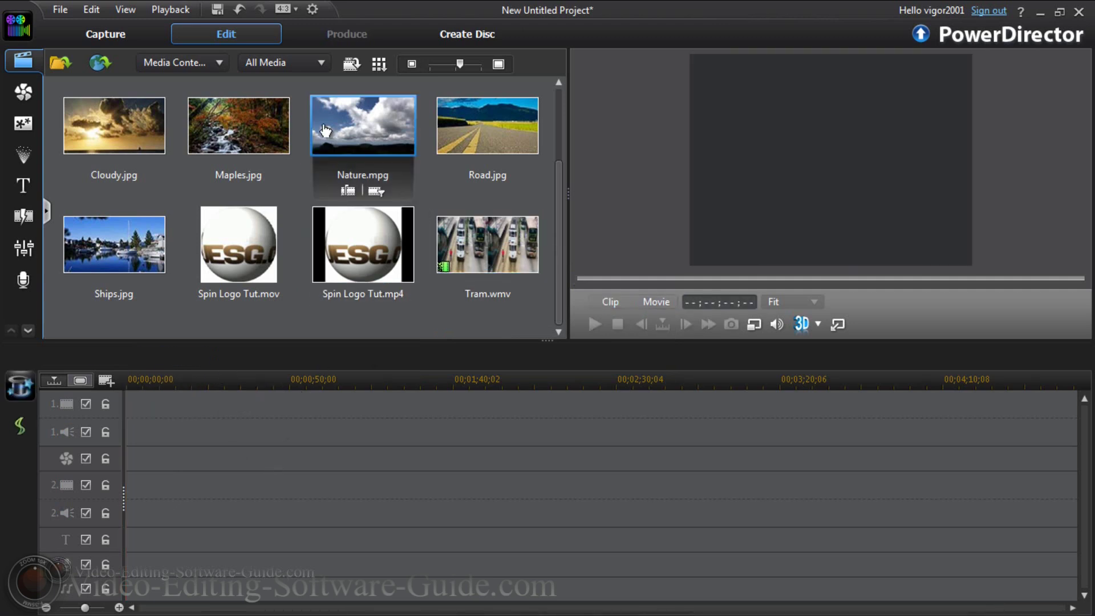
{"action": "left_click_drag", "start_coordinate": [557, 190], "coordinate": [575, 83]}
{"action": "left_click_drag", "start_coordinate": [153, 133], "coordinate": [131, 404]}
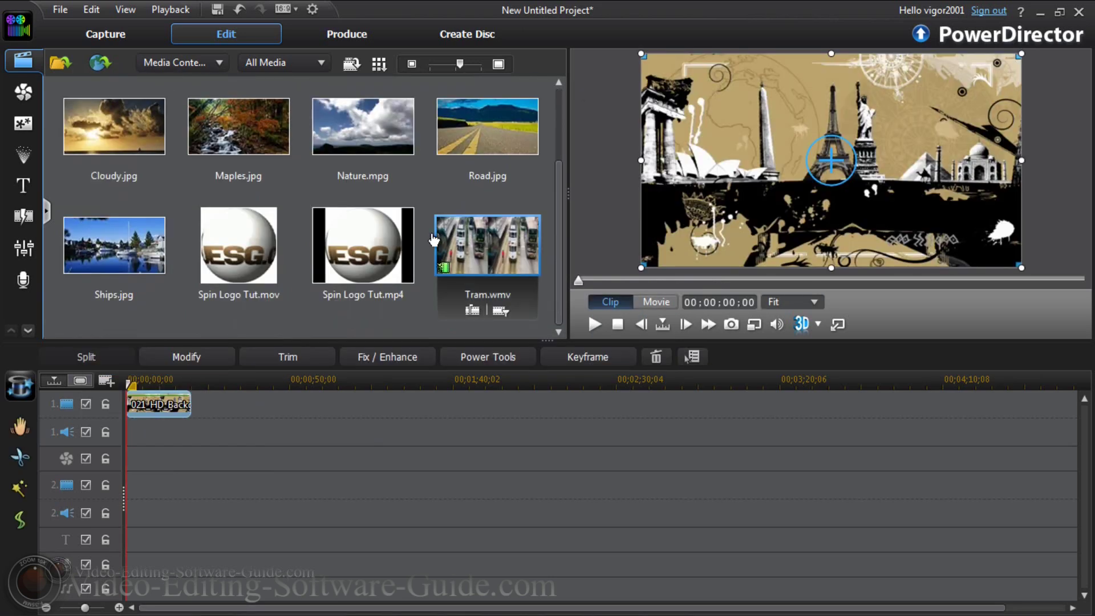
{"action": "mouse_move", "coordinate": [251, 247]}
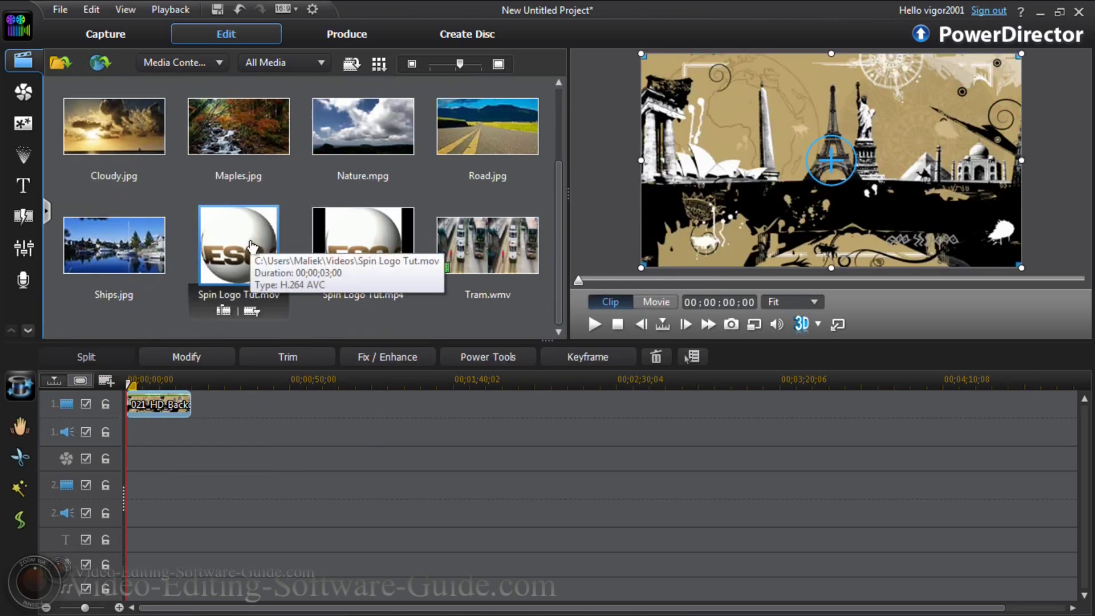
{"action": "left_click_drag", "start_coordinate": [253, 247], "coordinate": [126, 485]}
{"action": "right_click", "coordinate": [130, 484]}
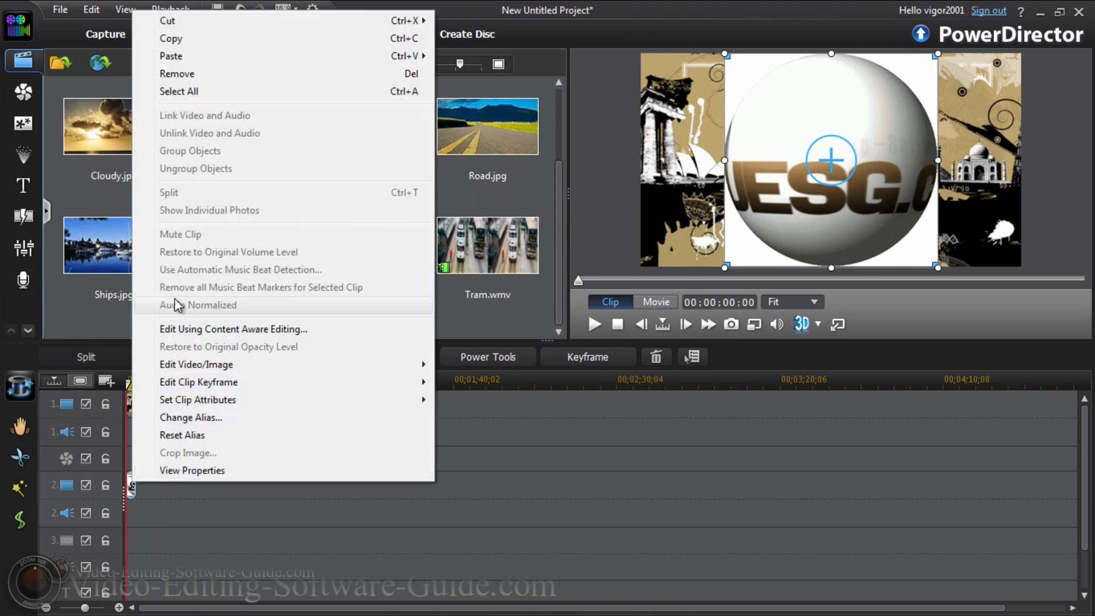
{"action": "left_click", "coordinate": [177, 74]}
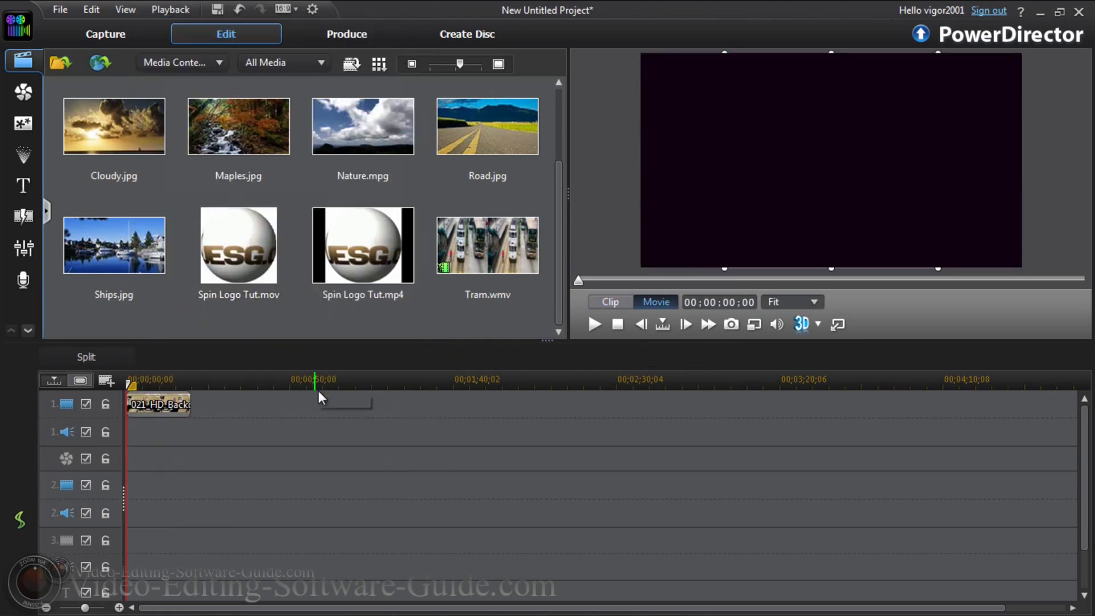
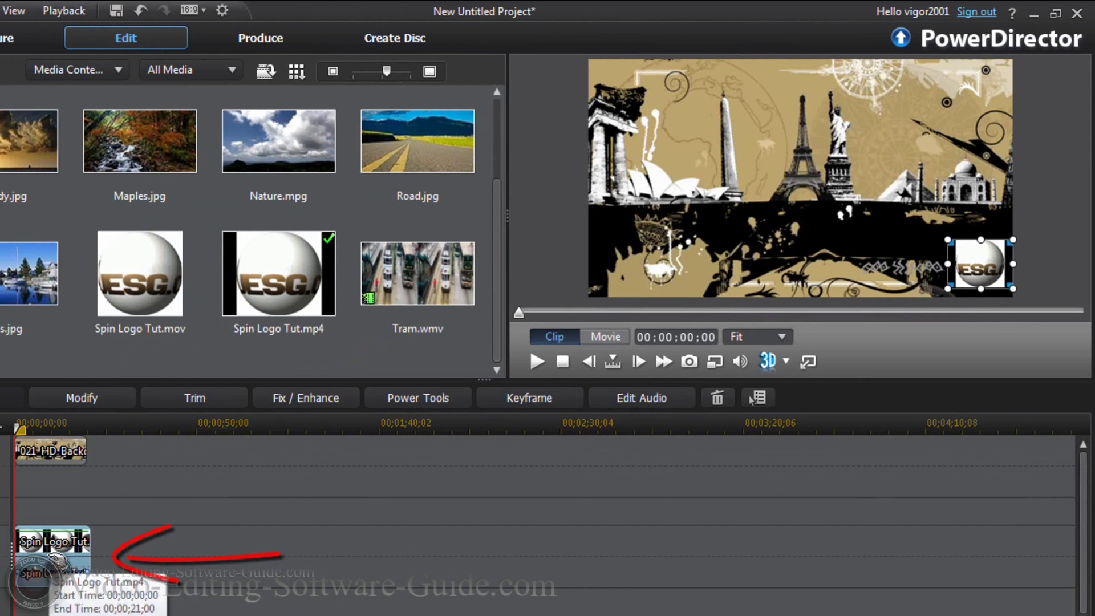
Step: Open the Spin Logo Tut.mp4 clip on track 2 in the PiP Designer and apply the circle mask to it
{"action": "left_click", "coordinate": [74, 397]}
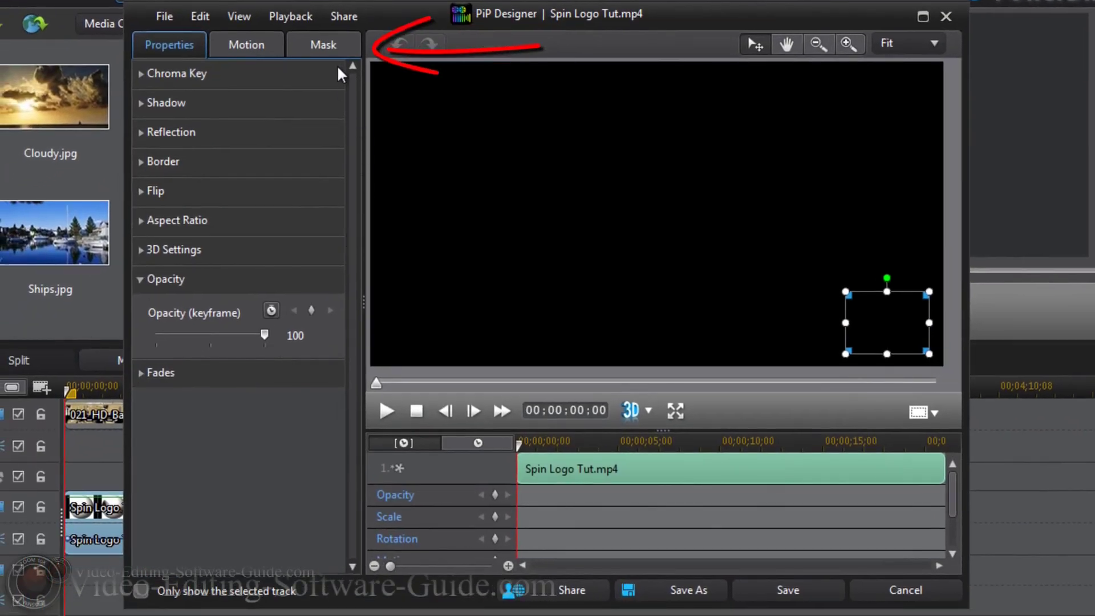
{"action": "left_click", "coordinate": [323, 45]}
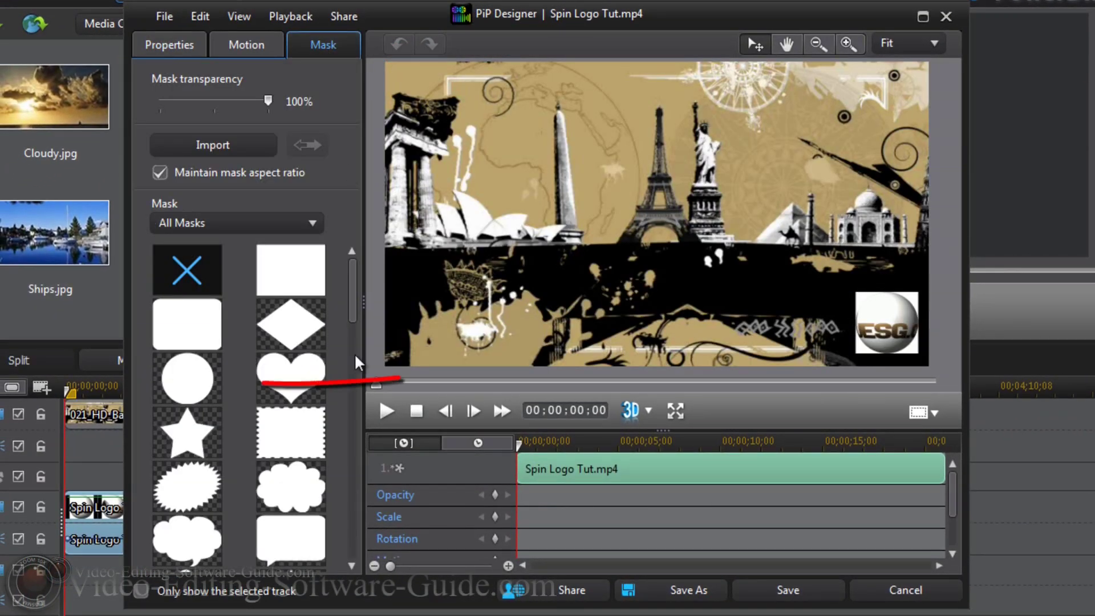
{"action": "left_click", "coordinate": [189, 381]}
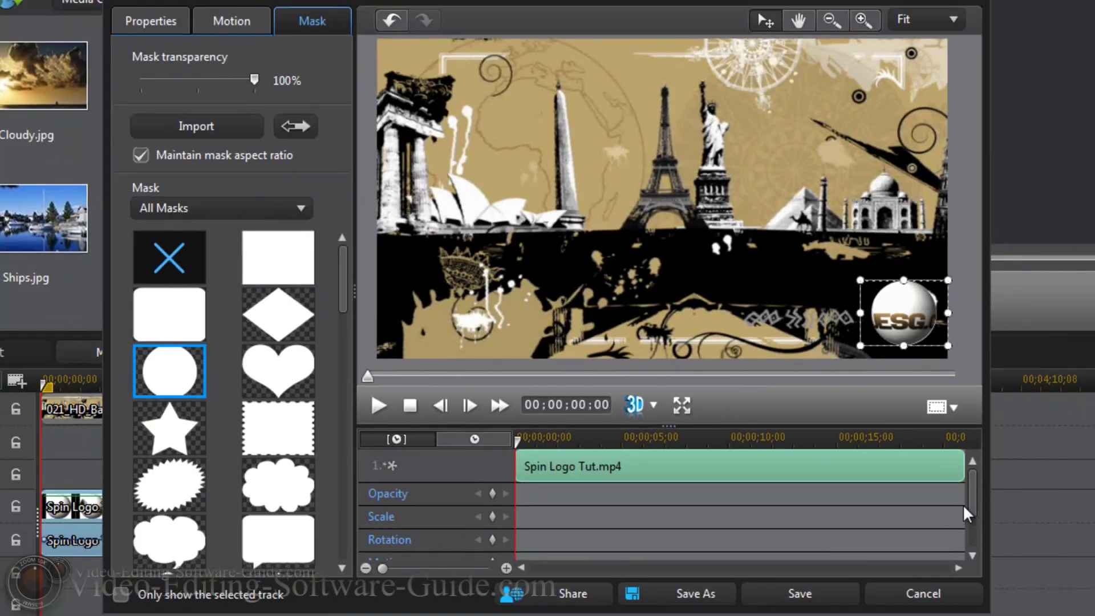
Step: Add a Motion keyframe at the start of the Spin Logo Tut.mp4 clip
{"action": "left_click_drag", "start_coordinate": [975, 490], "coordinate": [975, 504]}
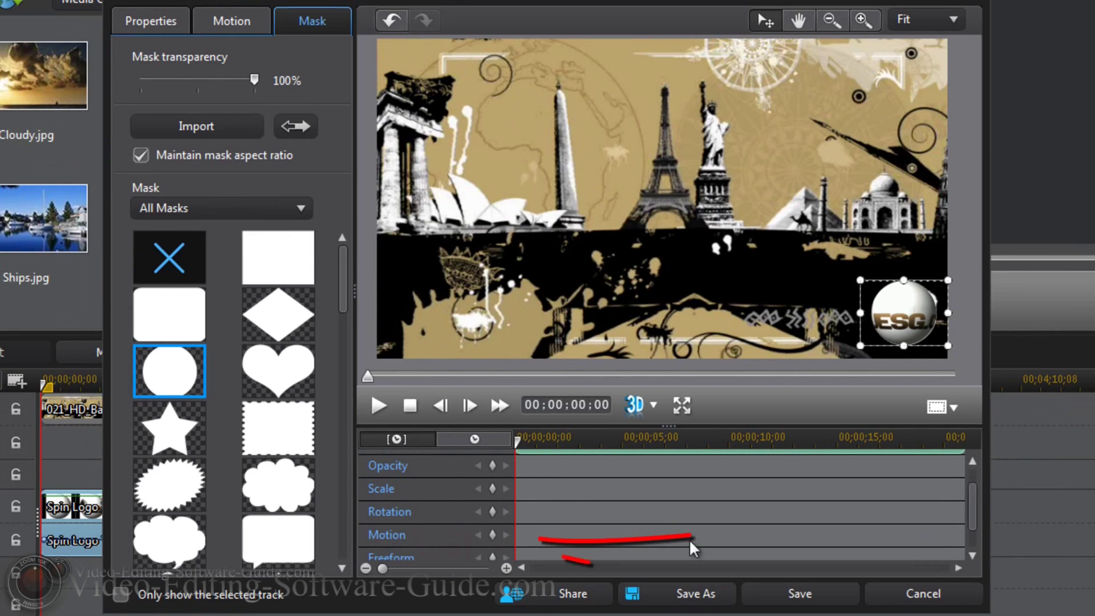
{"action": "left_click", "coordinate": [491, 536]}
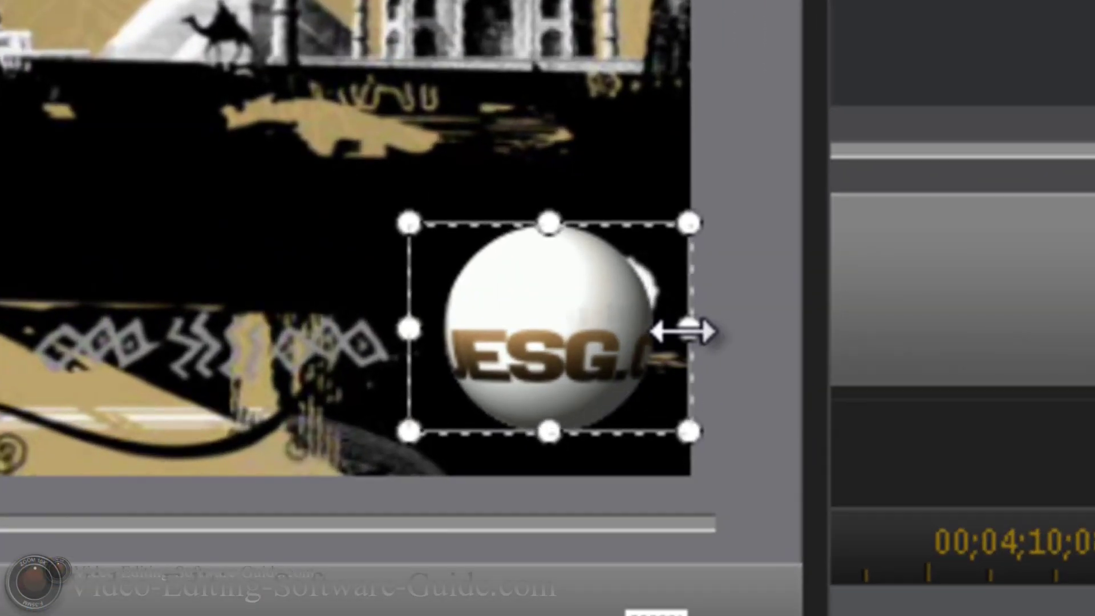
Step: Adjust the circular logo near the lower-right corner of the background, save the PiP Designer changes and play back the movie
{"action": "left_click_drag", "start_coordinate": [690, 331], "coordinate": [684, 329]}
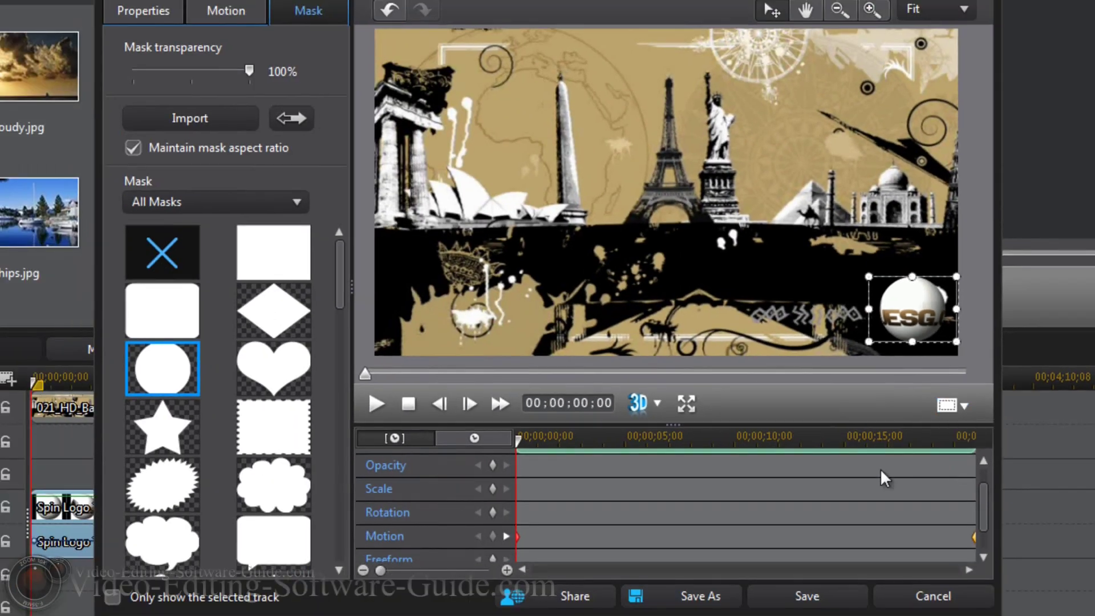
{"action": "key", "text": "space"}
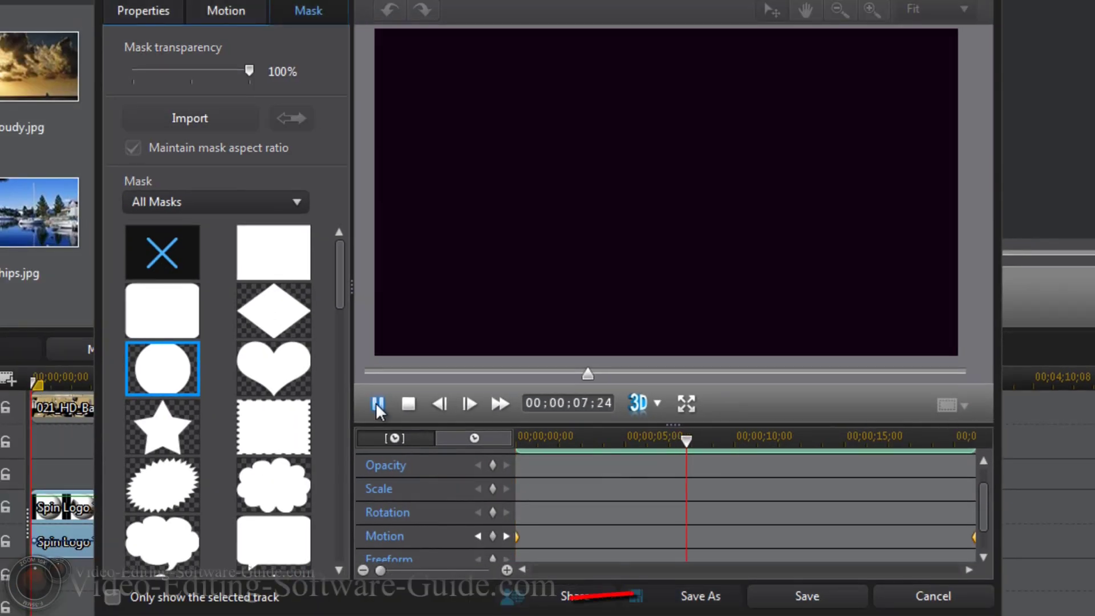
{"action": "left_click", "coordinate": [770, 593]}
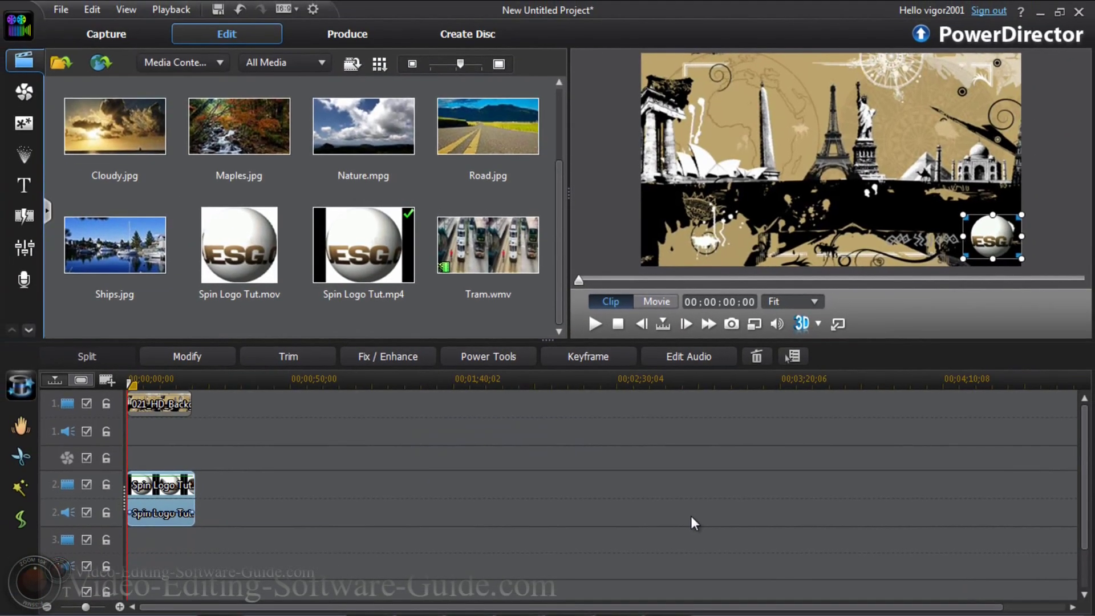
{"action": "left_click", "coordinate": [594, 324]}
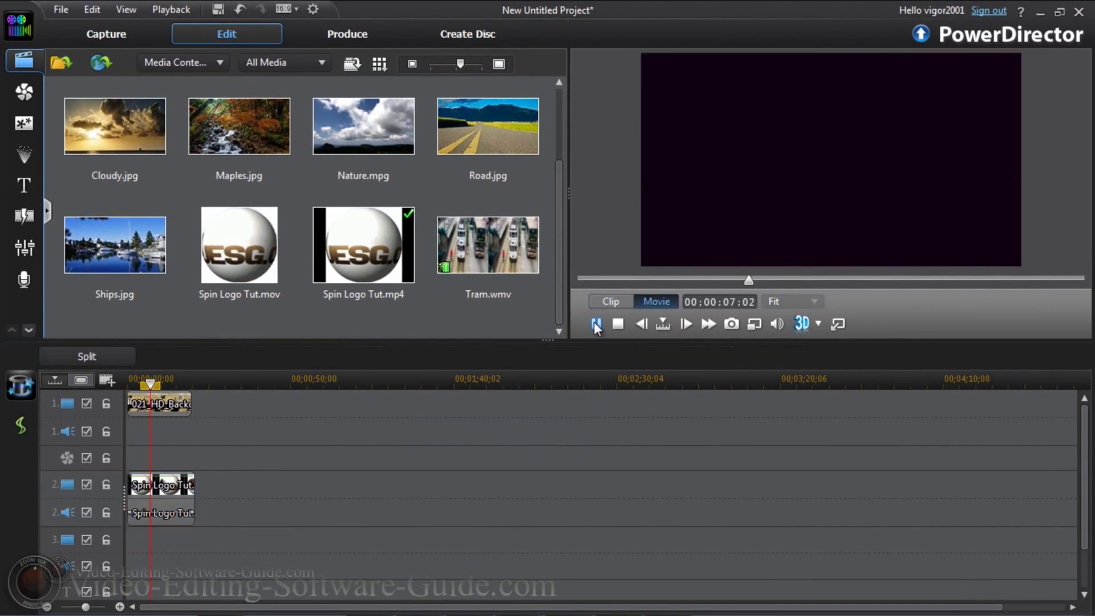
Step: Switch to Paint.NET and close VESG_Logo_White.jpg without saving its changes, as well as Spin Logo.png
{"action": "left_click", "coordinate": [1039, 21]}
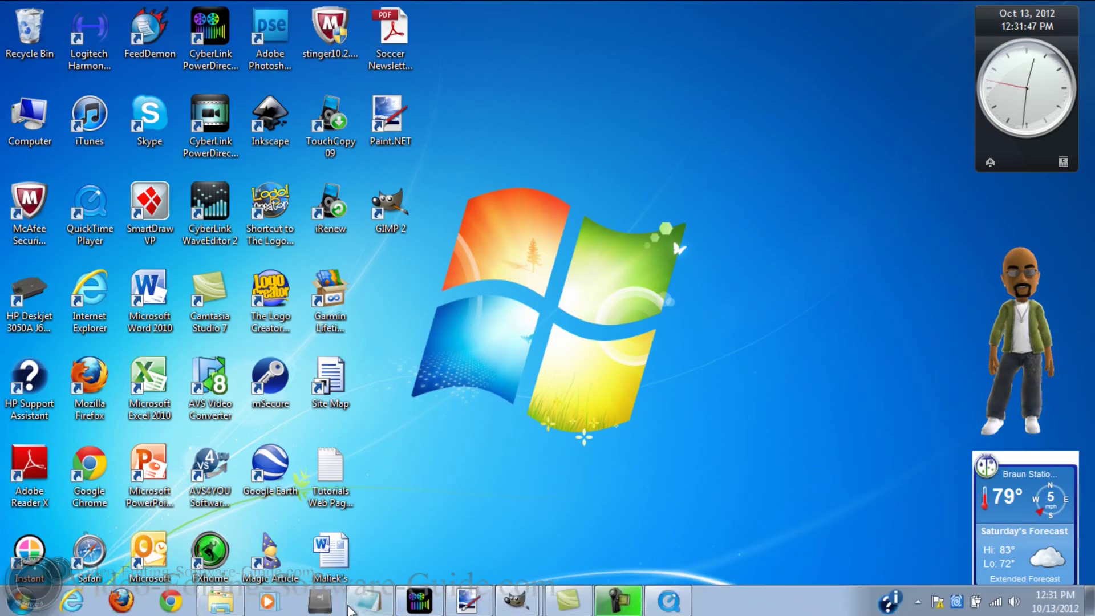
{"action": "left_click", "coordinate": [467, 600]}
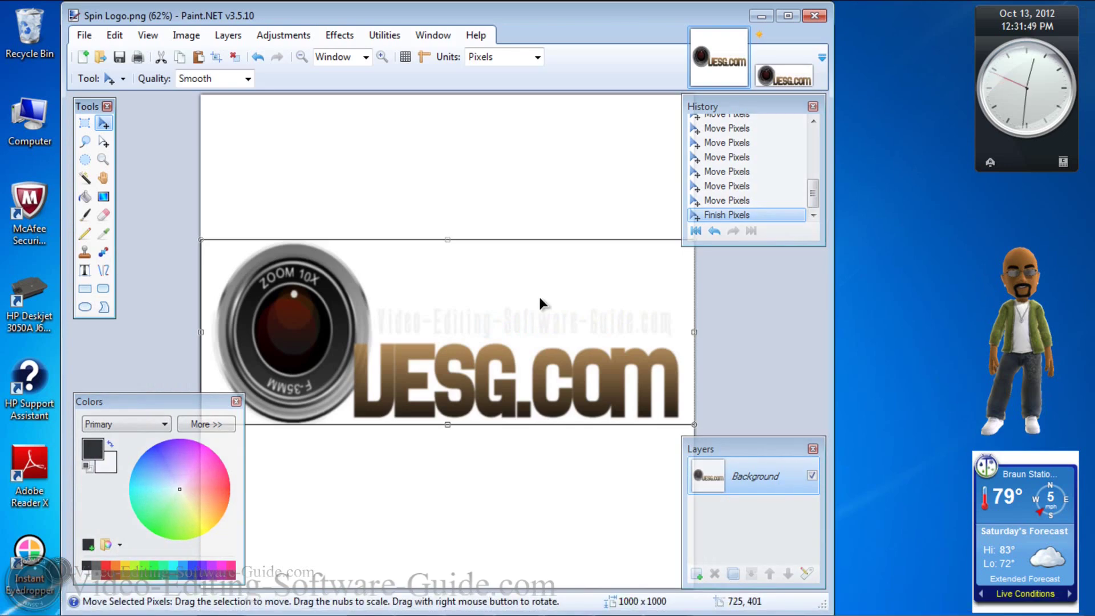
{"action": "left_click", "coordinate": [784, 66]}
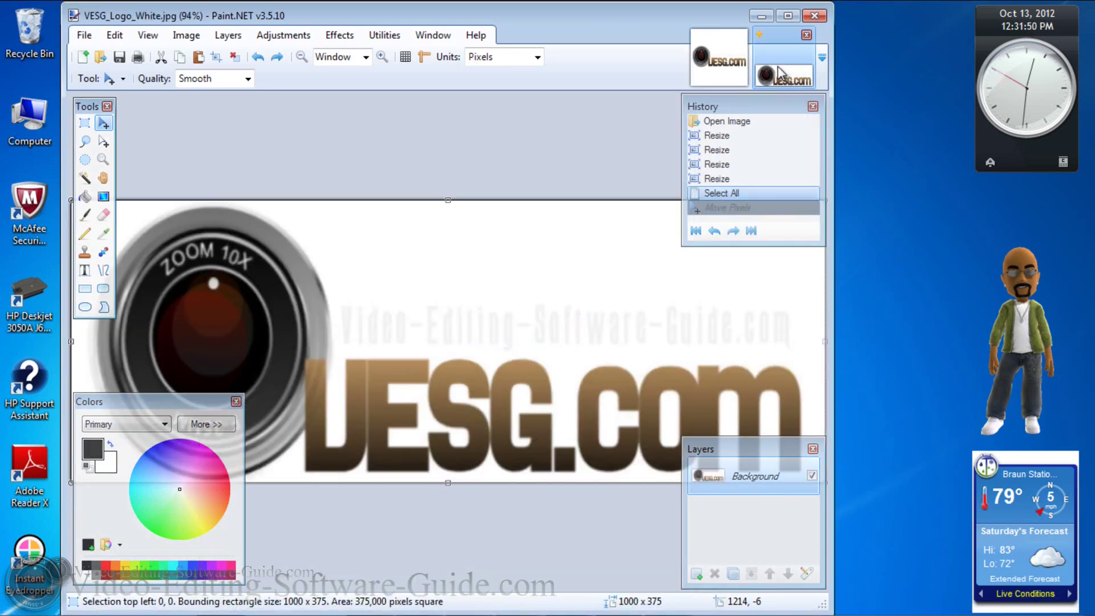
{"action": "left_click", "coordinate": [806, 36]}
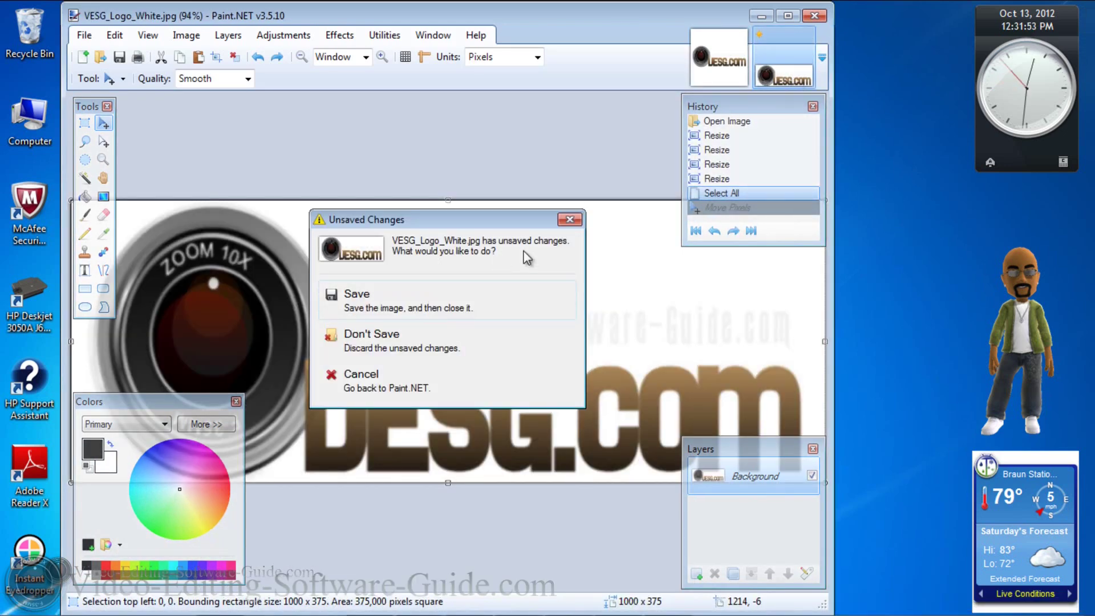
{"action": "left_click", "coordinate": [398, 342]}
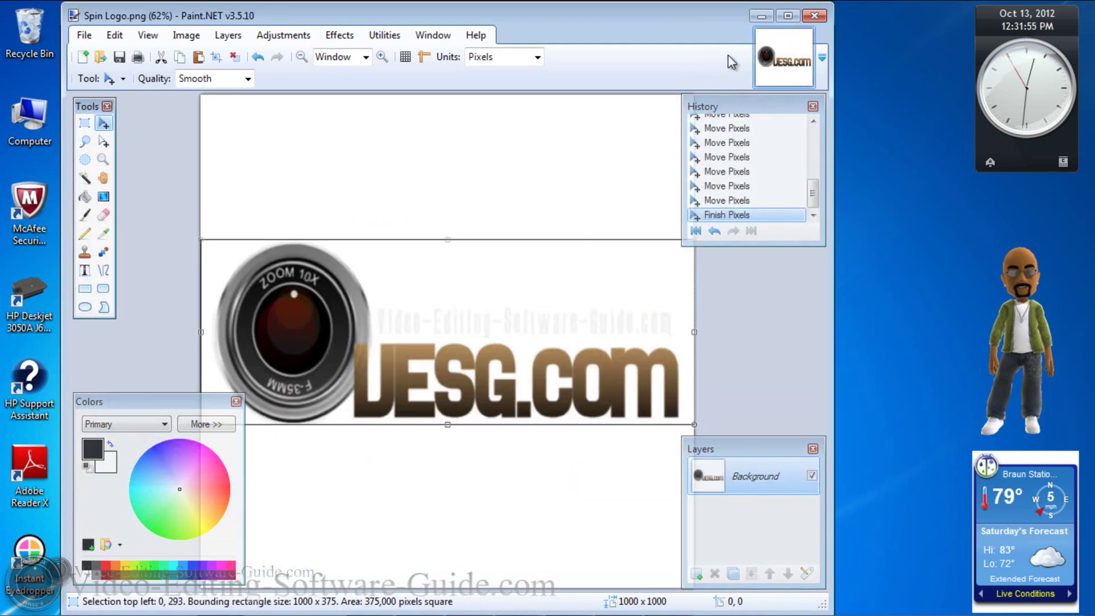
{"action": "left_click", "coordinate": [806, 36]}
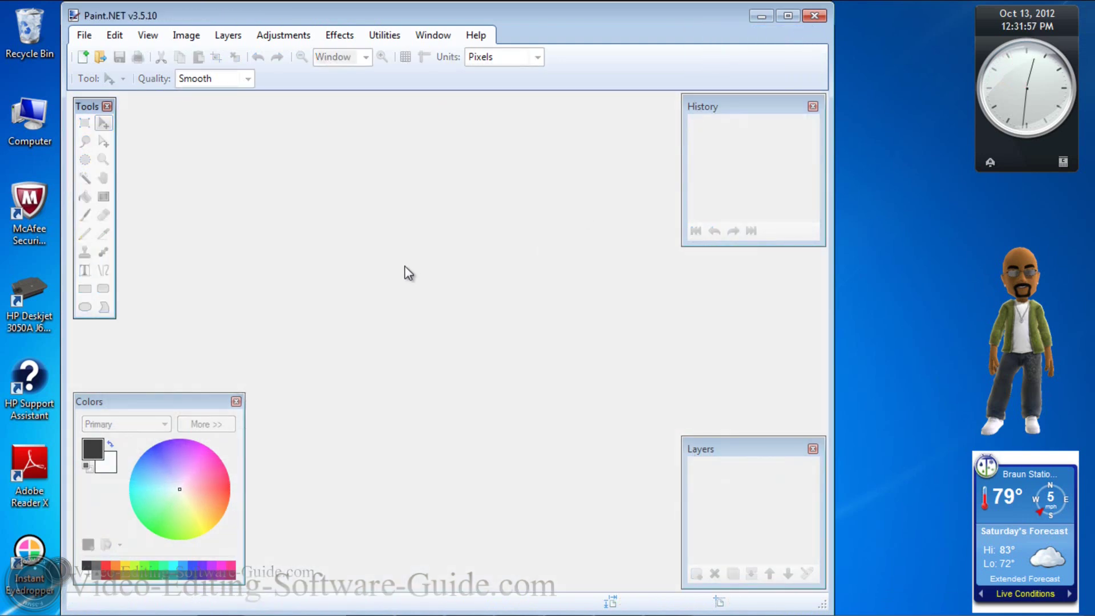
Step: Create a new 1000 x 1000 pixel image and fill its whole canvas with black using the Paint Bucket
{"action": "left_click", "coordinate": [85, 36]}
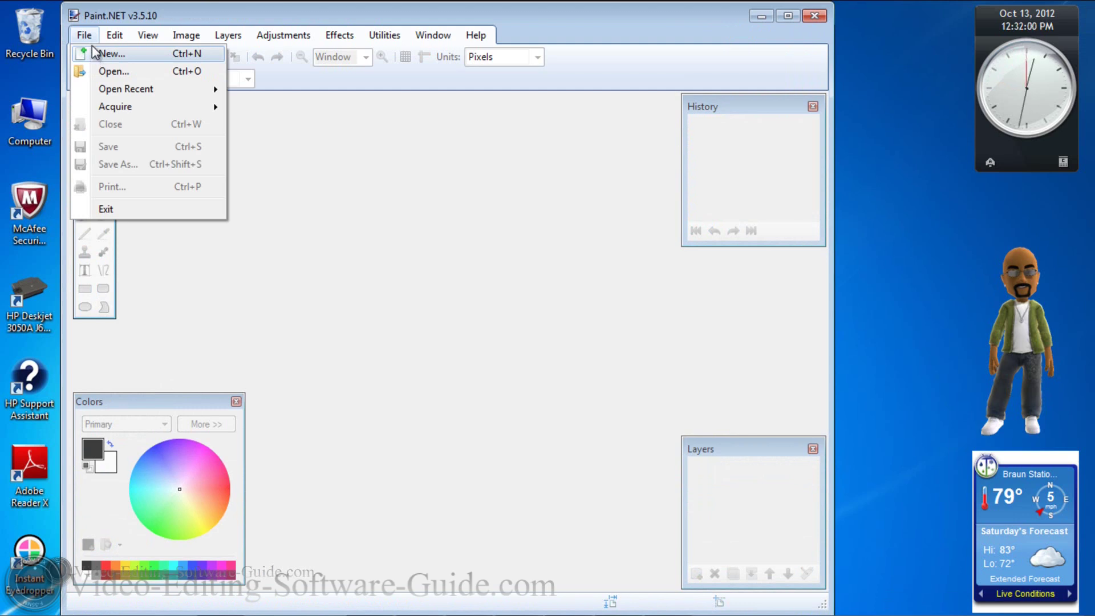
{"action": "left_click", "coordinate": [108, 54]}
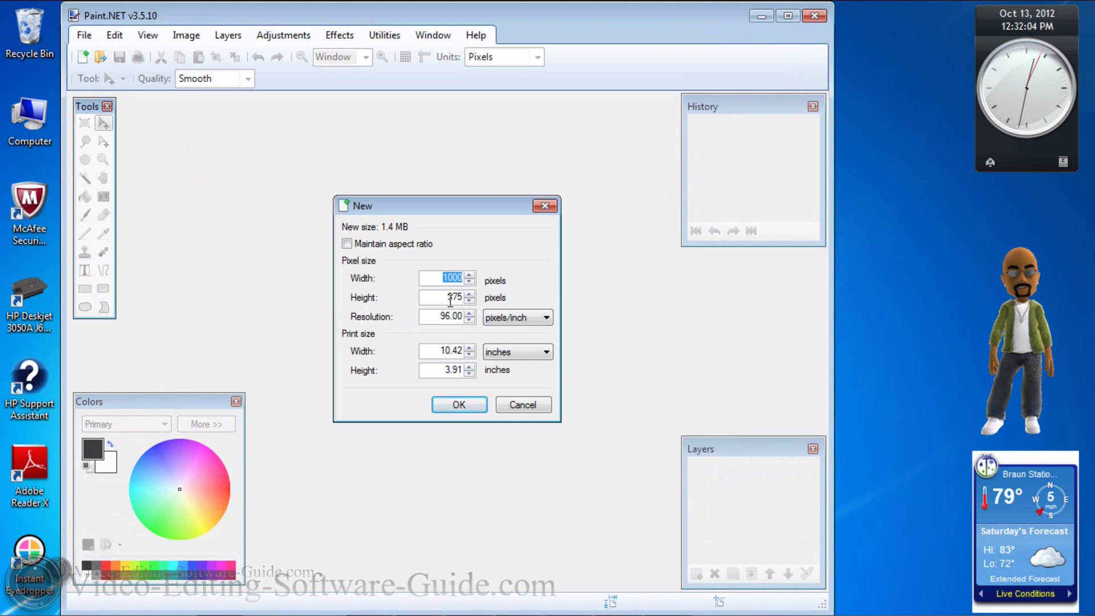
{"action": "type", "text": "1000"}
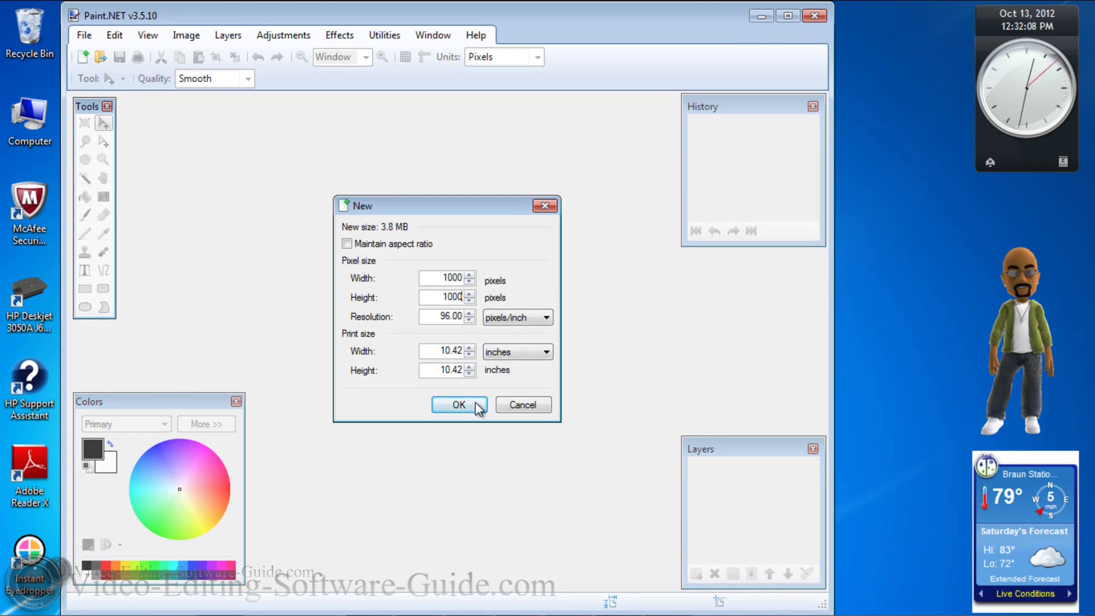
{"action": "left_click", "coordinate": [473, 404]}
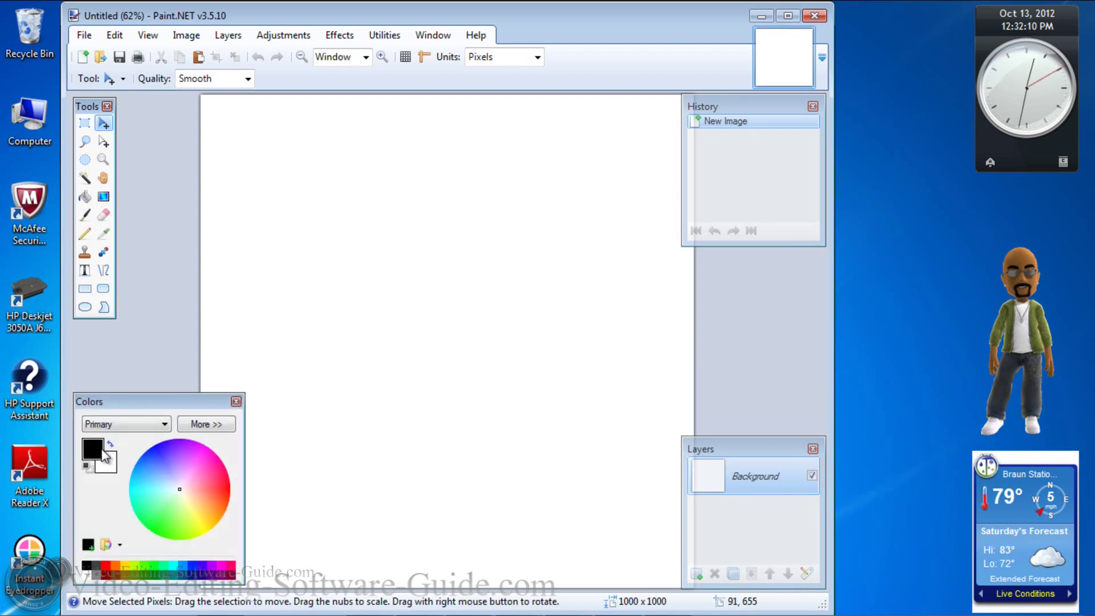
{"action": "left_click", "coordinate": [86, 198]}
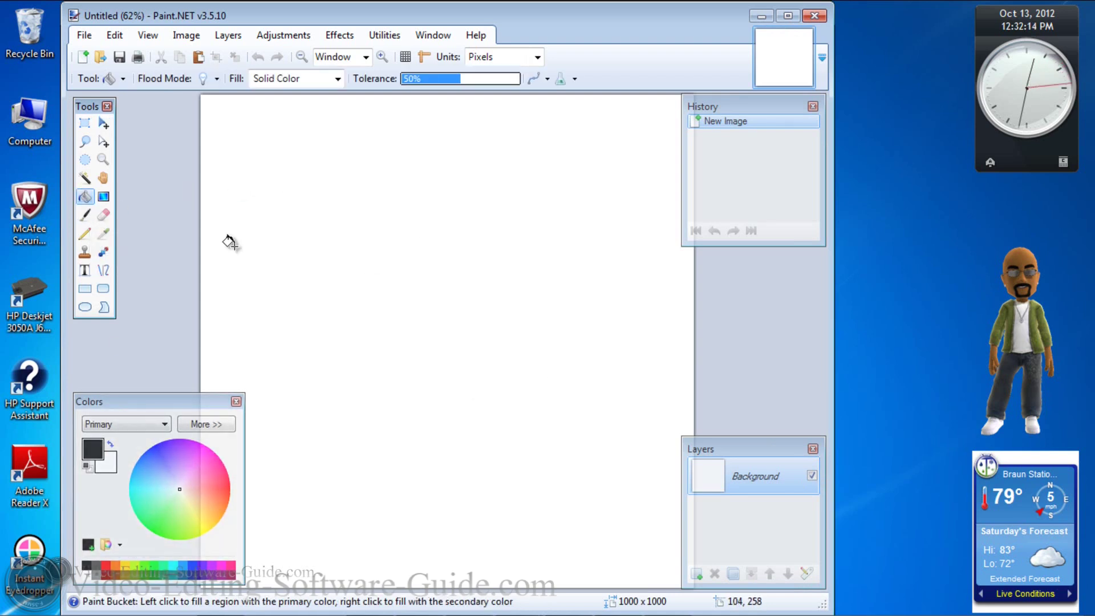
{"action": "left_click", "coordinate": [255, 172]}
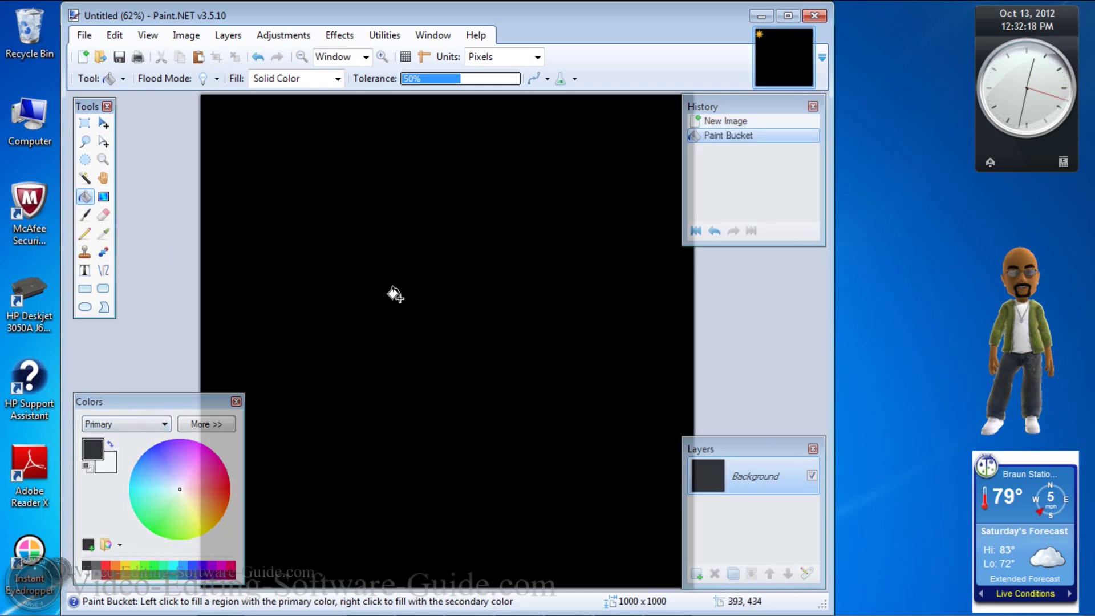
Step: Open the VESG2_Logo_Full image from the VESG Logos folder inside Website pics in the Pictures library
{"action": "left_click", "coordinate": [90, 35]}
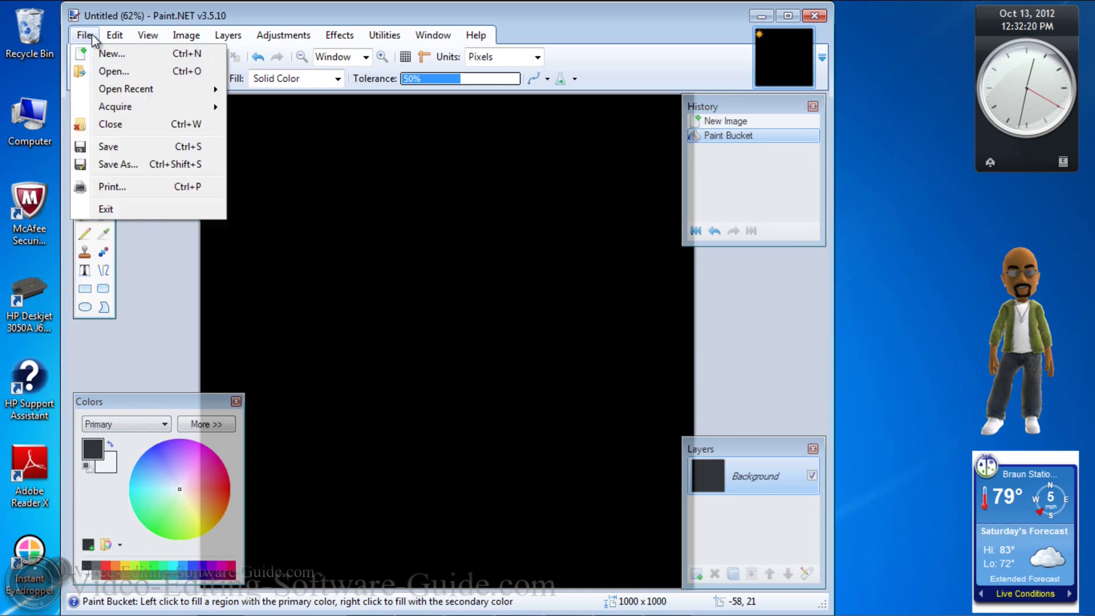
{"action": "left_click", "coordinate": [112, 71]}
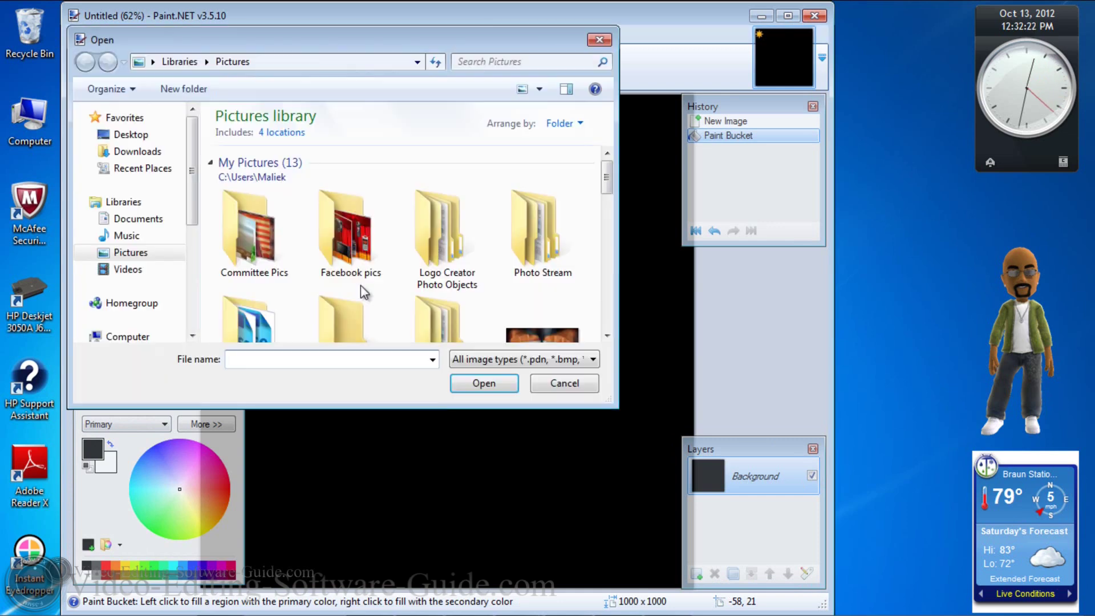
{"action": "left_click_drag", "start_coordinate": [606, 178], "coordinate": [606, 188]}
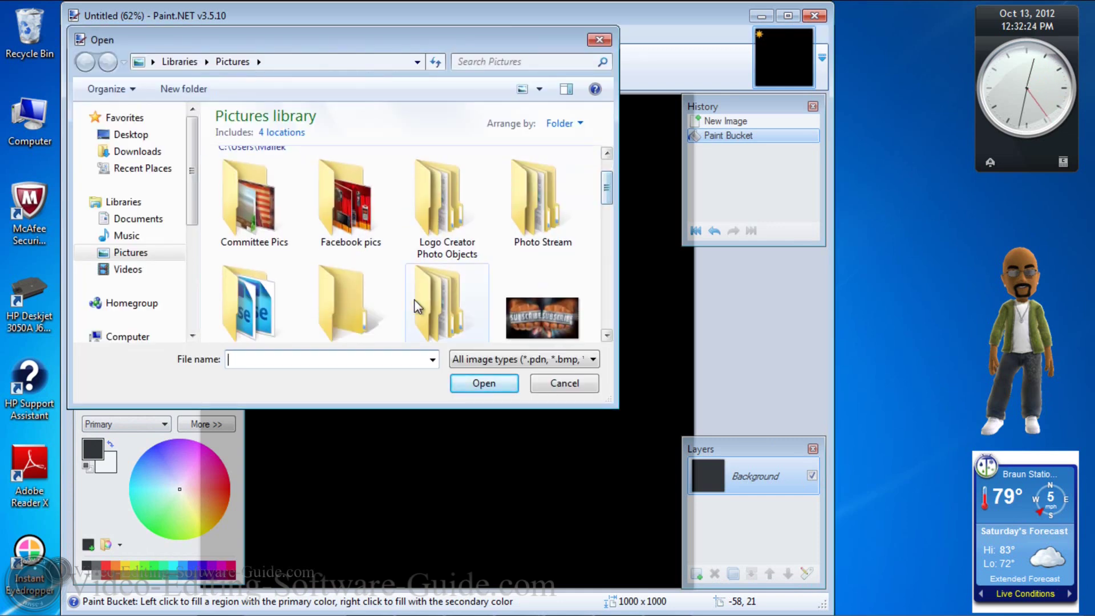
{"action": "scroll", "coordinate": [413, 311], "scroll_direction": "down", "scroll_amount": 2}
{"action": "double_click", "coordinate": [433, 256]}
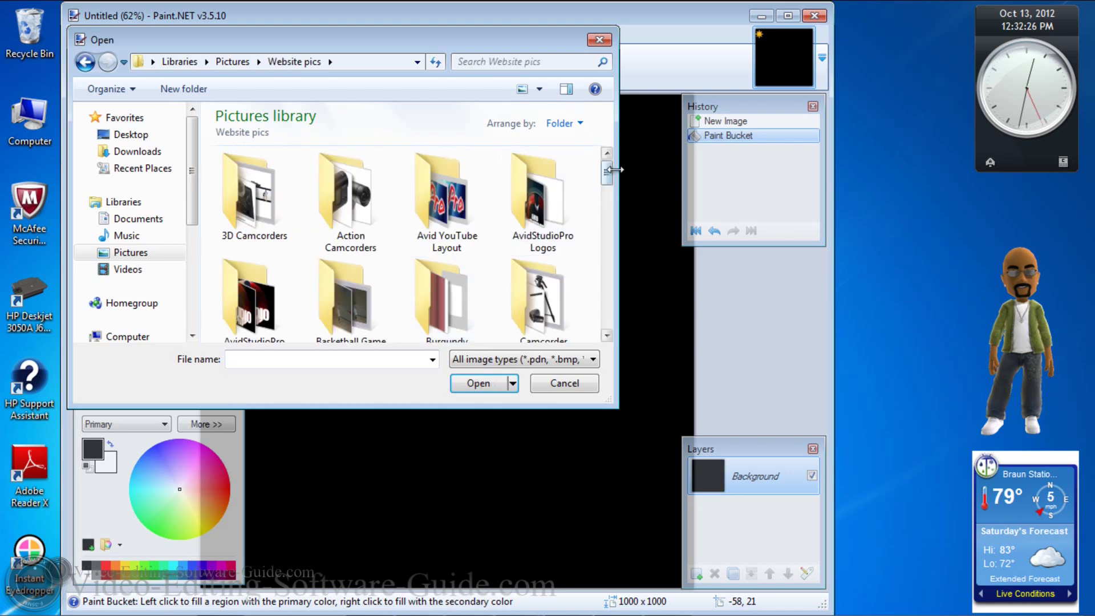
{"action": "scroll", "coordinate": [445, 182], "scroll_direction": "down", "scroll_amount": 10}
{"action": "double_click", "coordinate": [549, 219]}
{"action": "left_click_drag", "start_coordinate": [606, 181], "coordinate": [607, 304]}
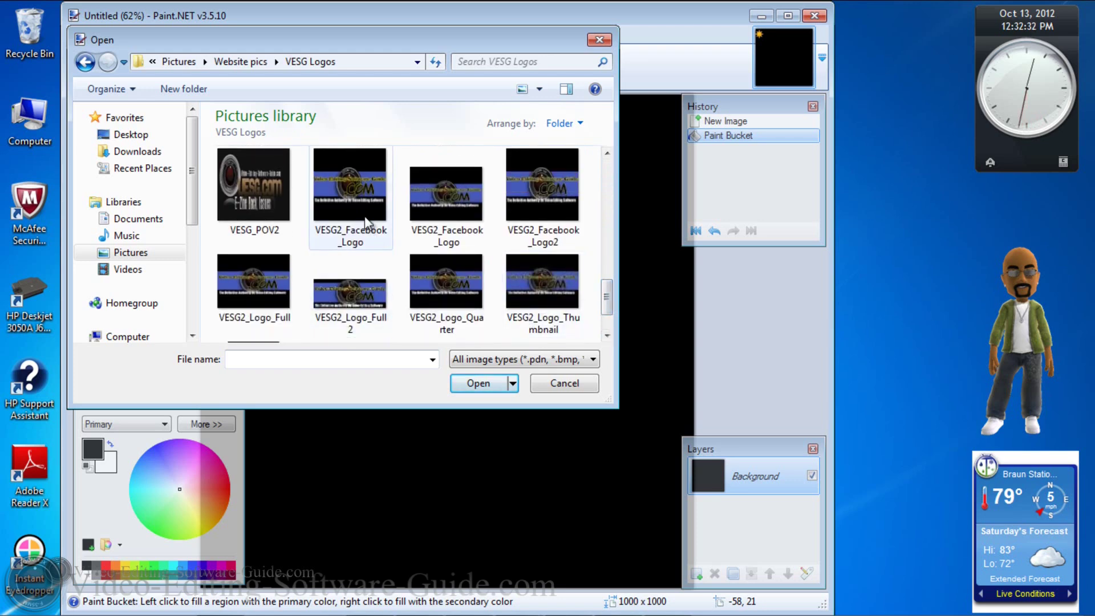
{"action": "left_click", "coordinate": [283, 317]}
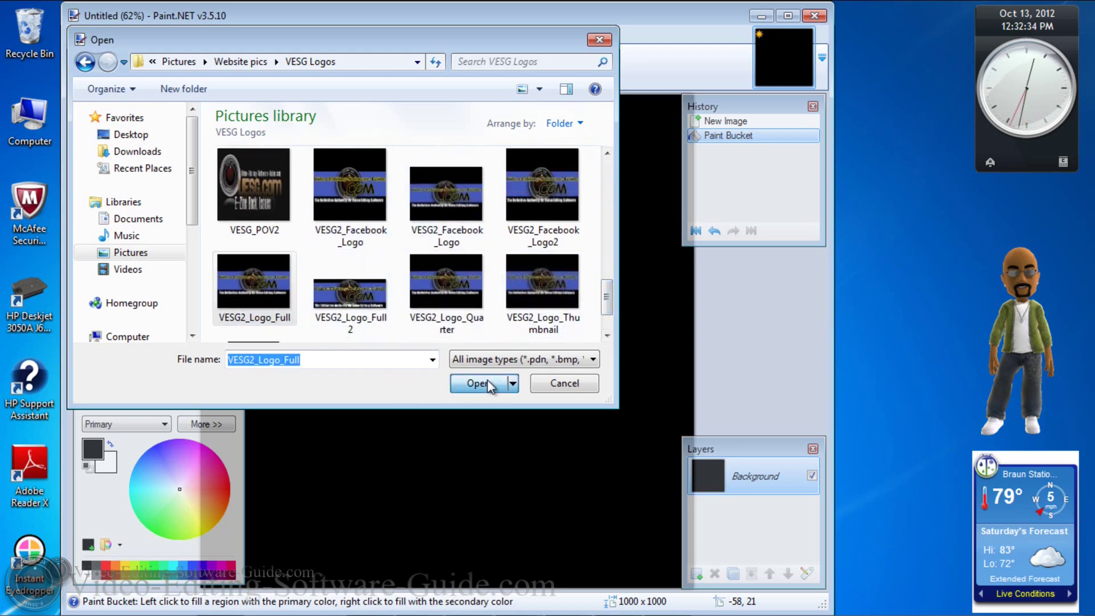
{"action": "left_click", "coordinate": [487, 380]}
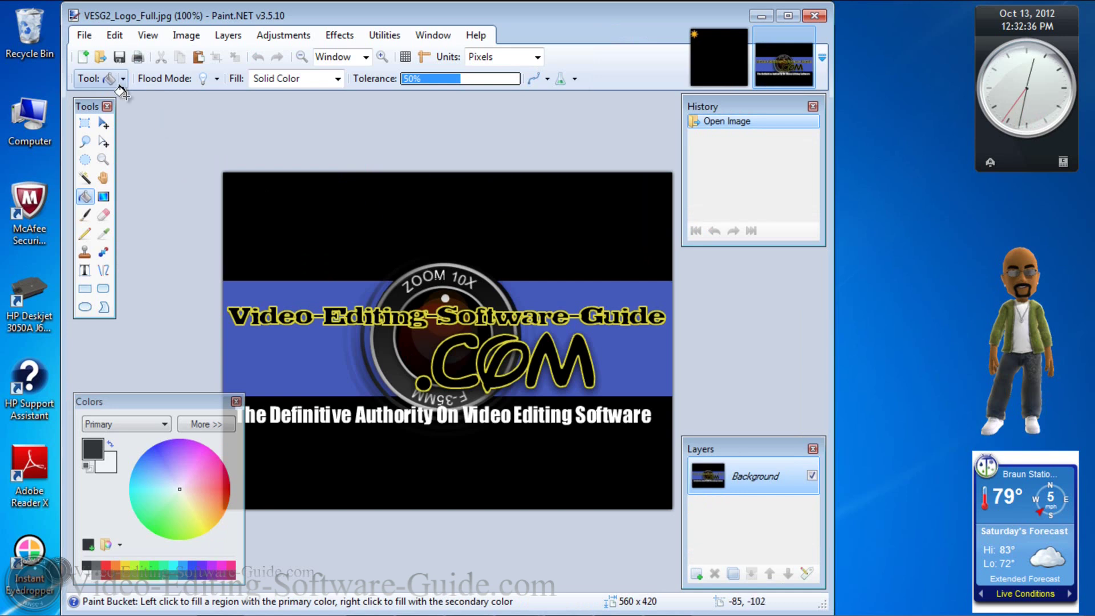
Step: Try resizing the logo image to a width of 1000 pixels without maintaining its aspect ratio, and undo the resize
{"action": "left_click", "coordinate": [115, 36]}
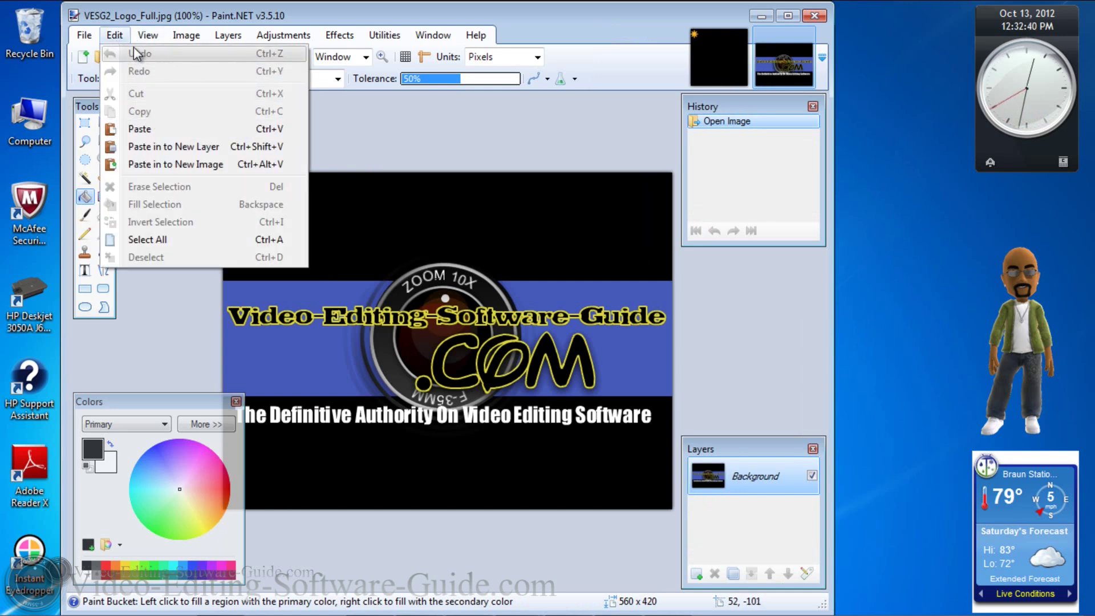
{"action": "left_click", "coordinate": [186, 35]}
{"action": "left_click", "coordinate": [192, 64]}
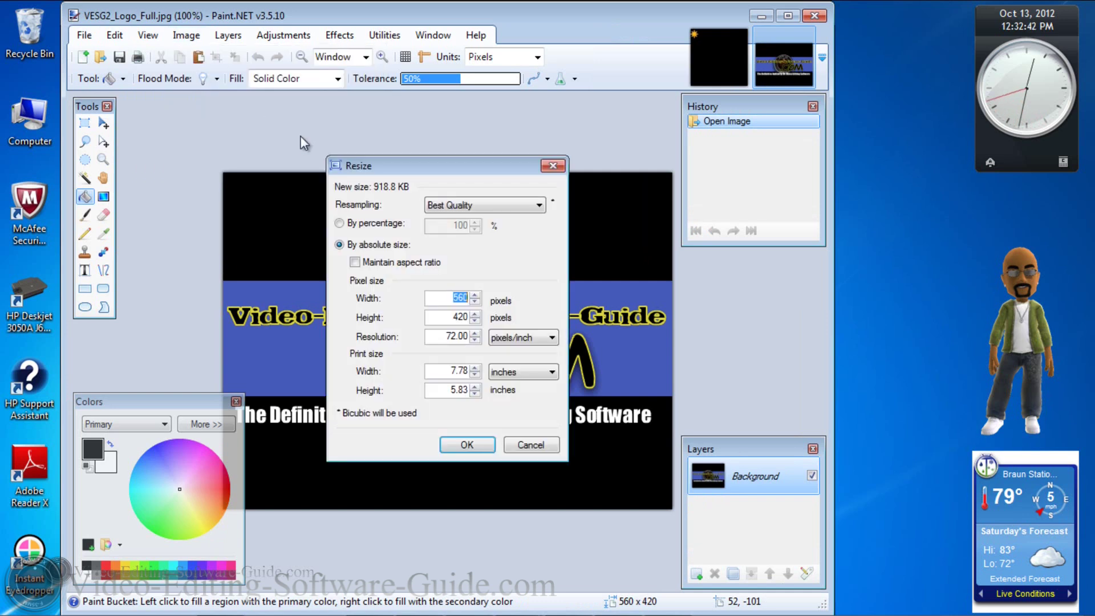
{"action": "type", "text": "1000"}
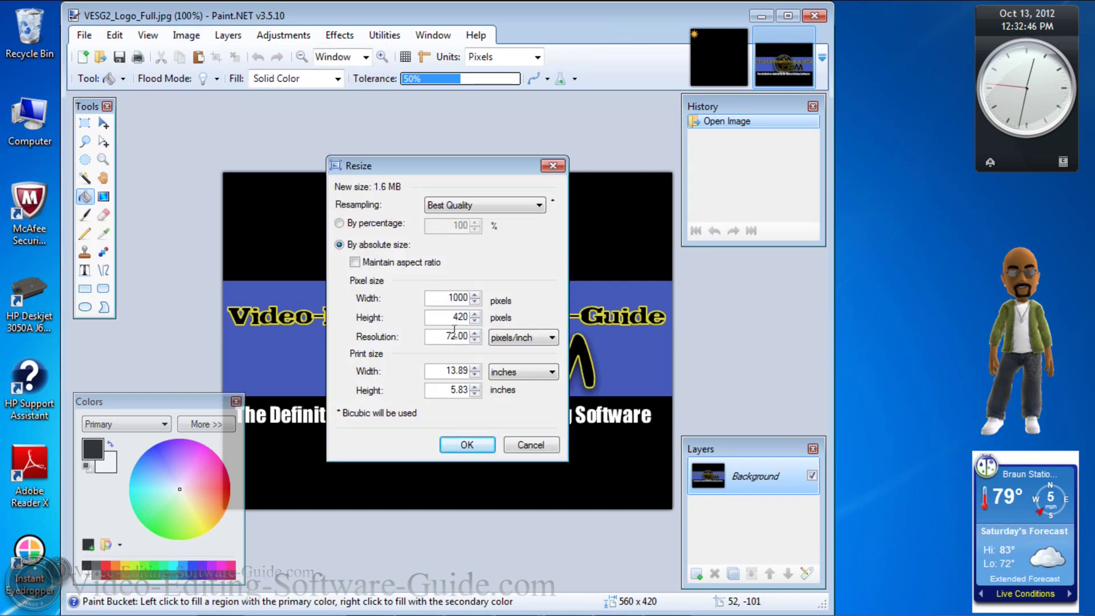
{"action": "left_click", "coordinate": [467, 443]}
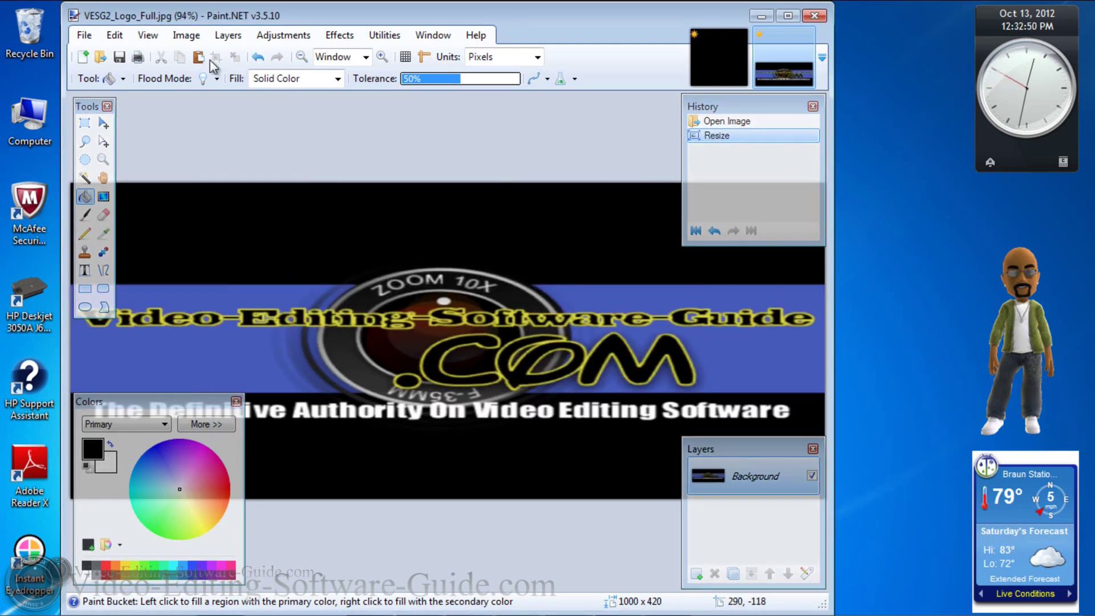
{"action": "left_click", "coordinate": [117, 36]}
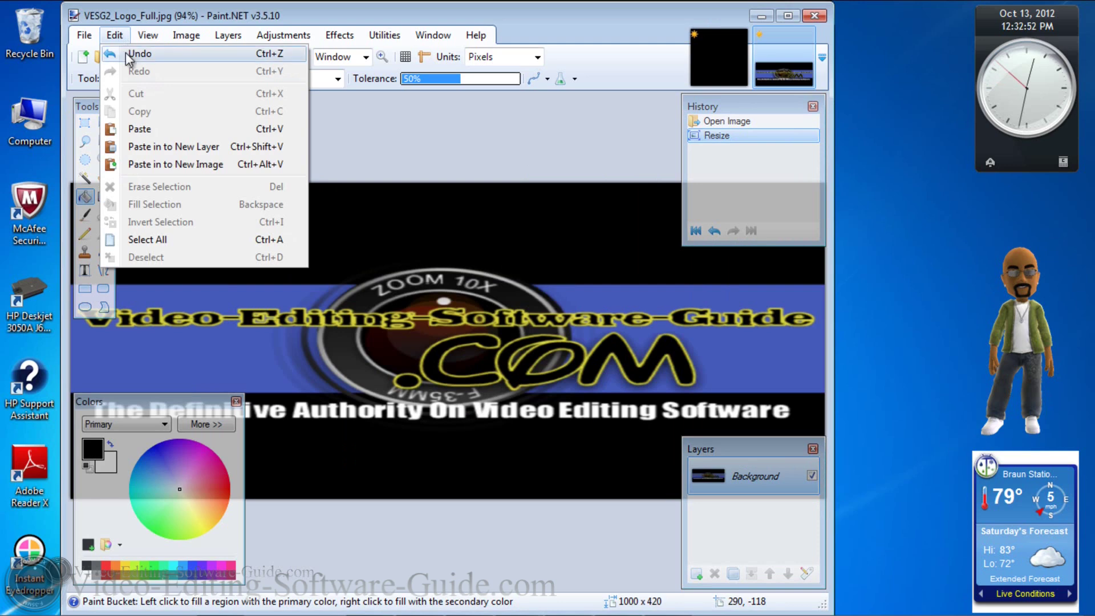
{"action": "left_click", "coordinate": [126, 53]}
Step: Resize the logo image to a width of 1000 pixels with its aspect ratio maintained
{"action": "left_click", "coordinate": [187, 35]}
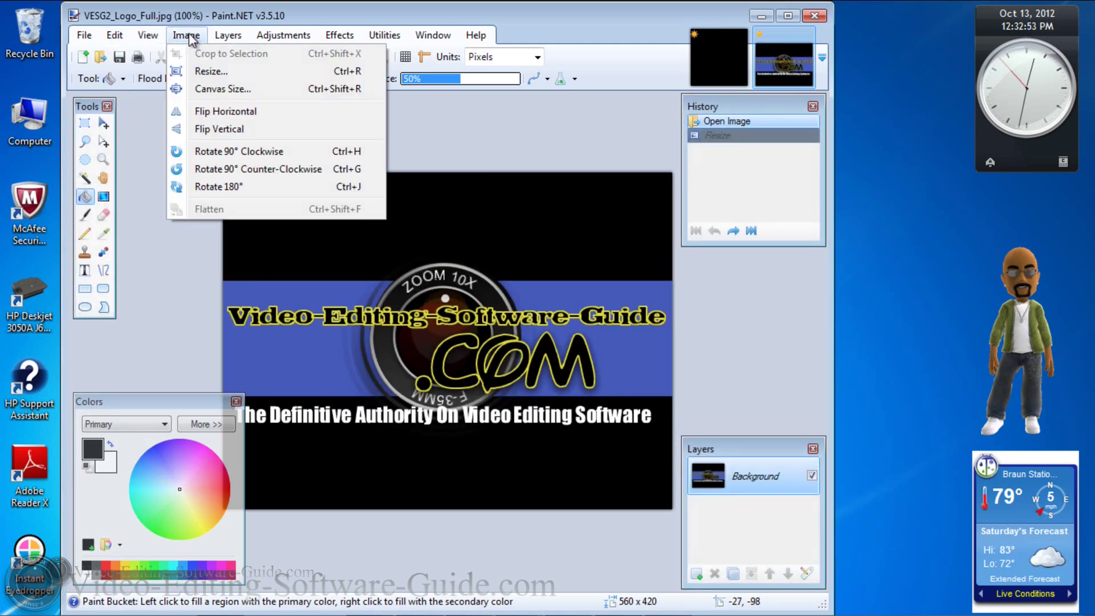
{"action": "left_click", "coordinate": [211, 71]}
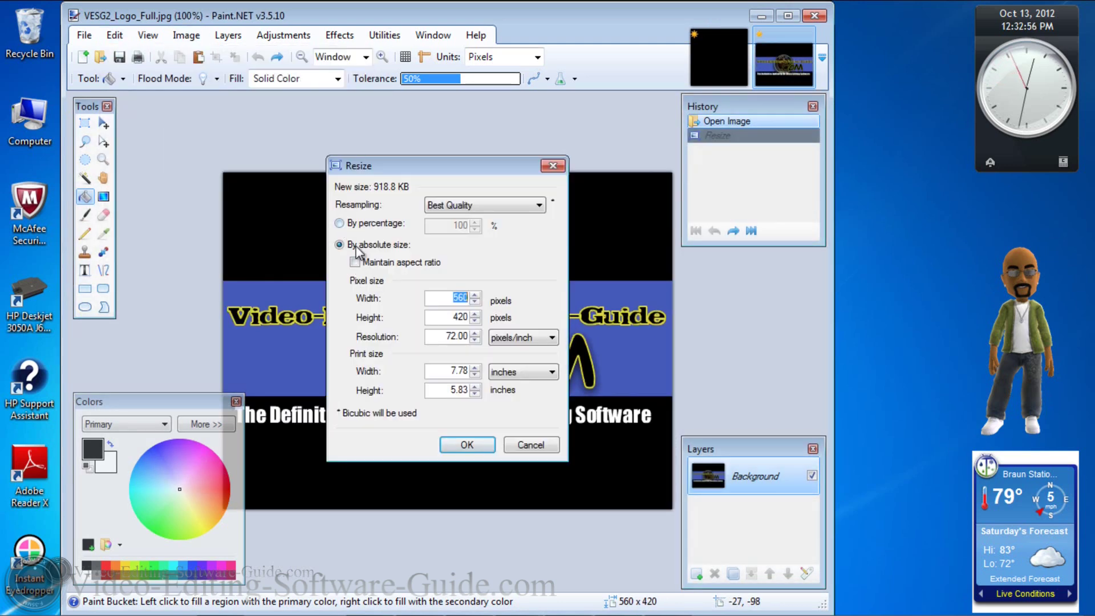
{"action": "left_click", "coordinate": [358, 263]}
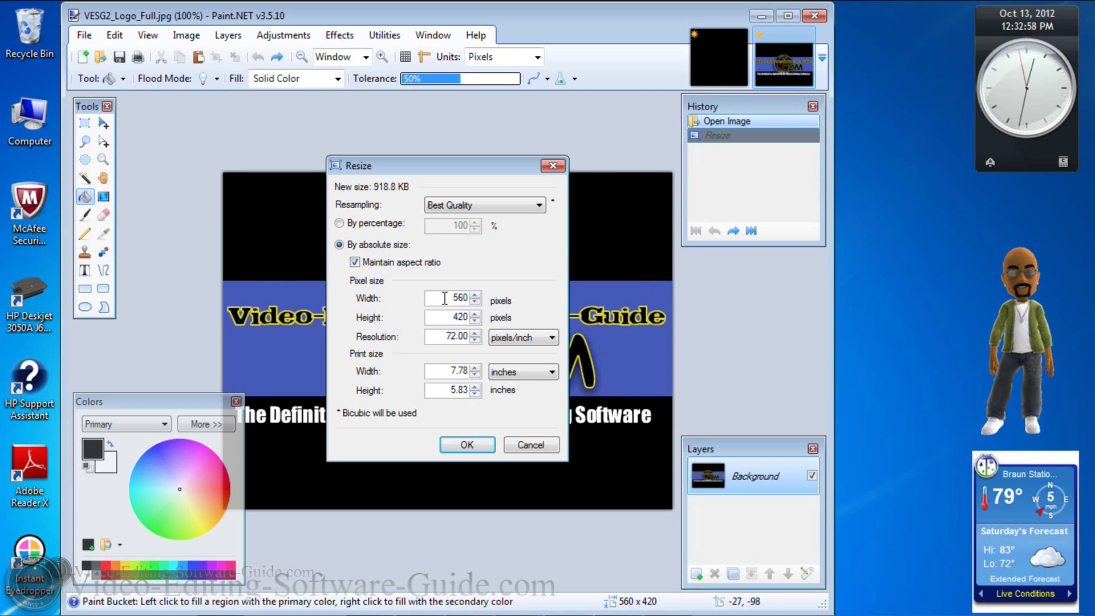
{"action": "type", "text": "1000"}
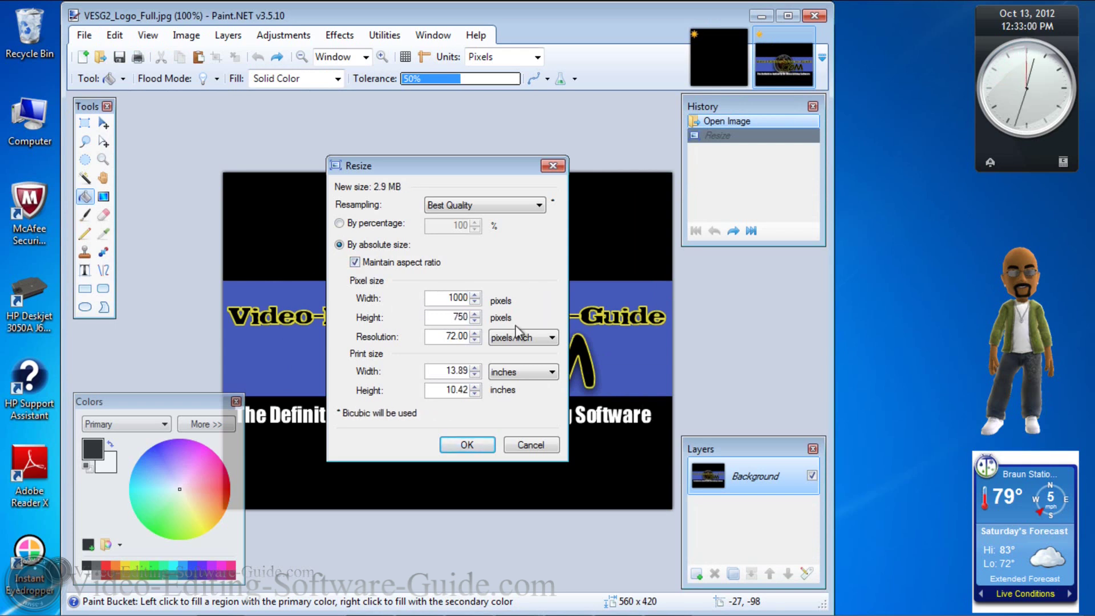
{"action": "left_click", "coordinate": [476, 444]}
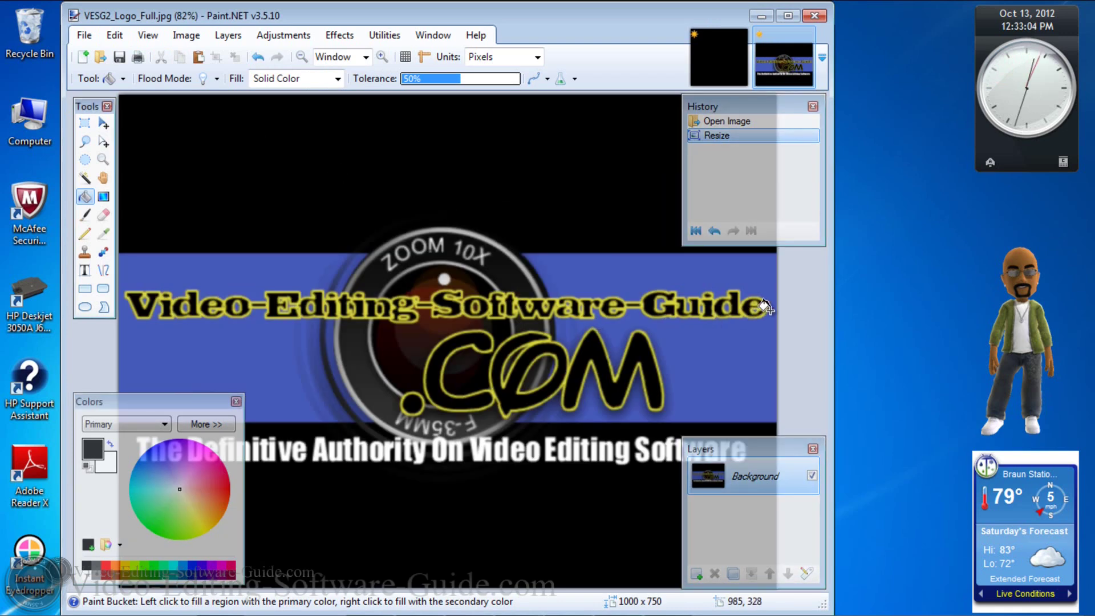
Step: Copy the entire resized logo image and paste it into the black 1000 x 1000 image
{"action": "left_click", "coordinate": [105, 125]}
{"action": "key", "text": "ctrl+a"}
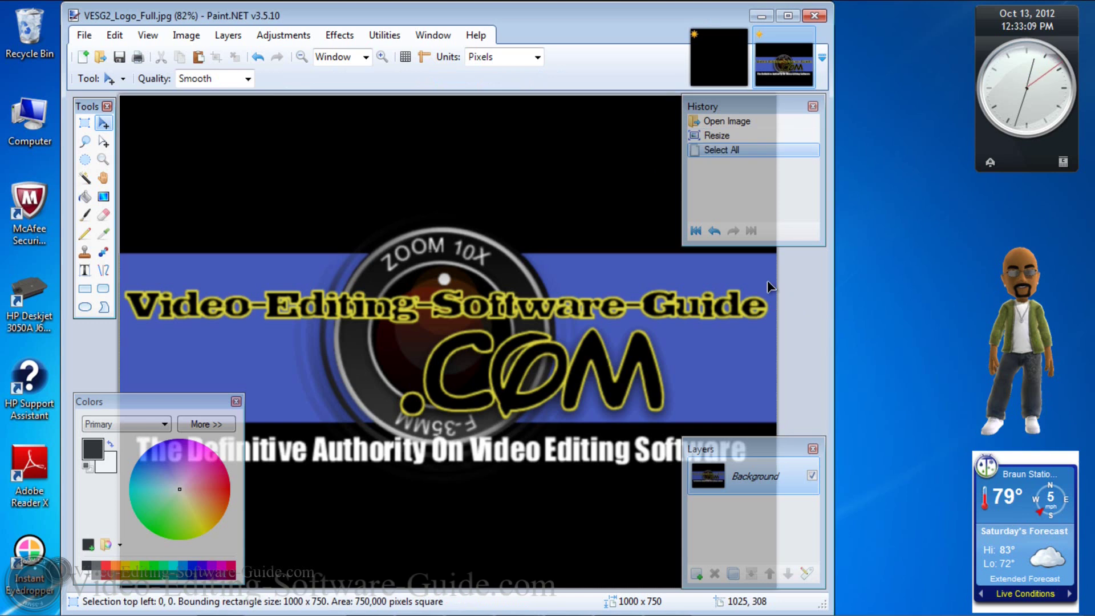
{"action": "left_click", "coordinate": [793, 296]}
{"action": "left_click", "coordinate": [114, 34]}
{"action": "left_click", "coordinate": [142, 110]}
{"action": "left_click", "coordinate": [694, 58]}
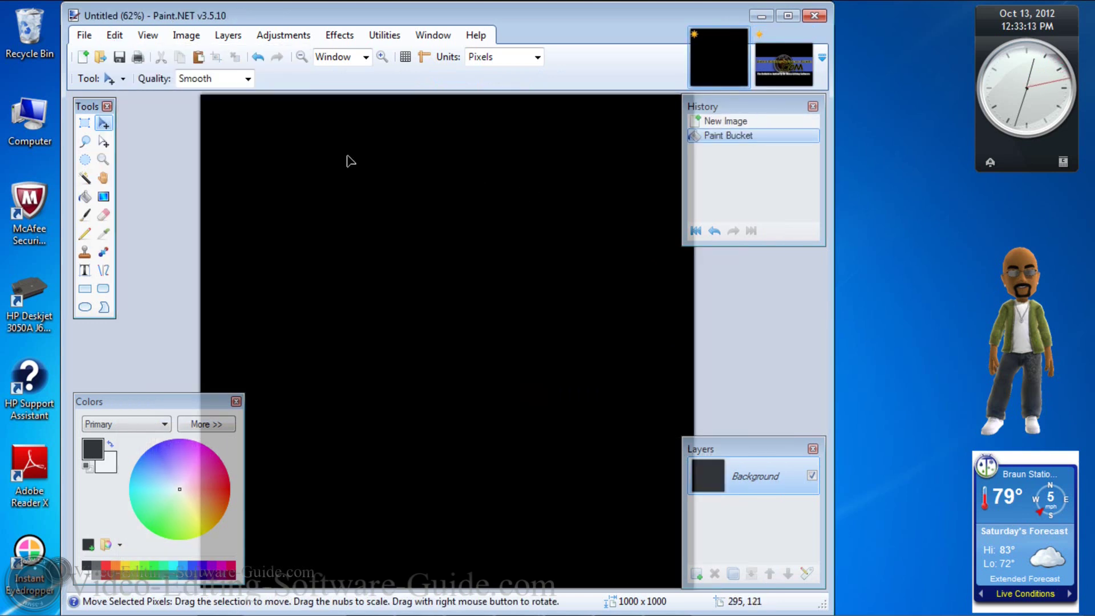
{"action": "left_click", "coordinate": [114, 36]}
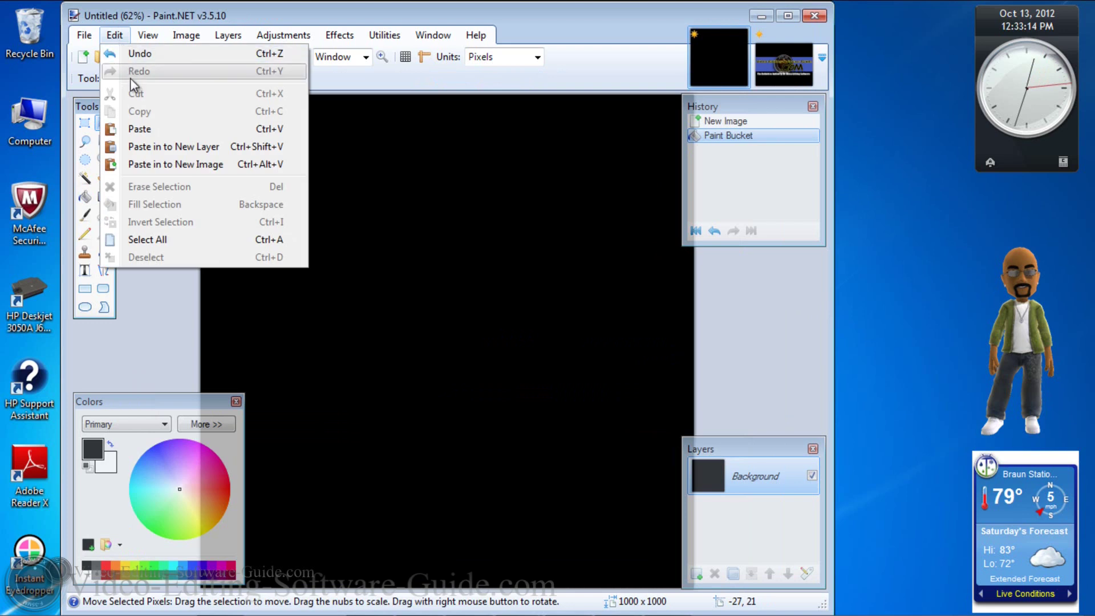
{"action": "left_click", "coordinate": [139, 130]}
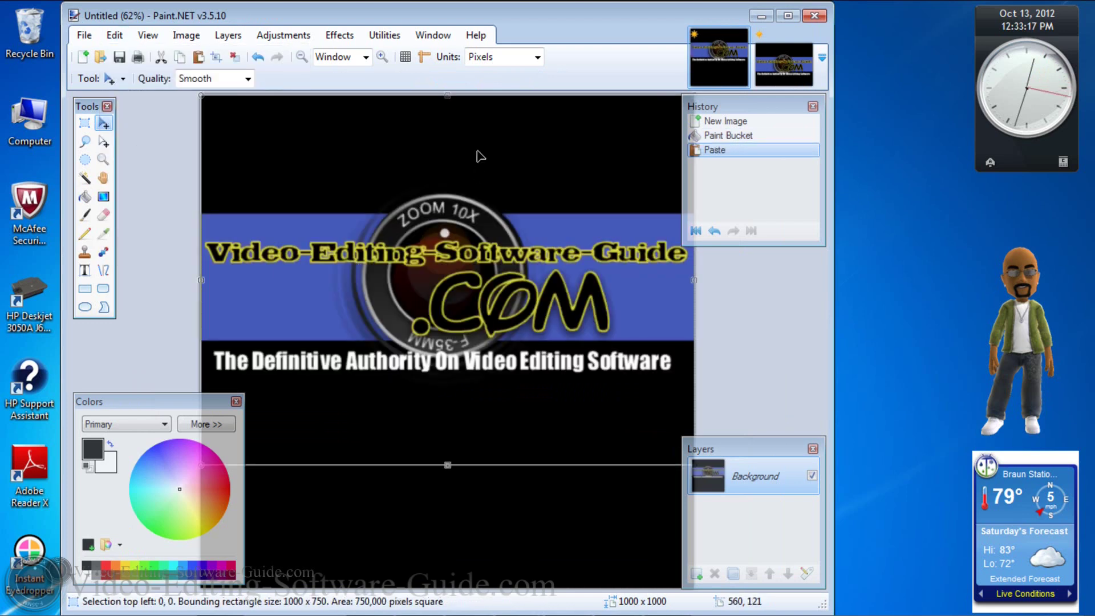
Step: Move the pasted logo down to the vertical middle of the canvas, its selection starting about 149 pixels below the upper edge
{"action": "left_click_drag", "start_coordinate": [471, 165], "coordinate": [472, 231]}
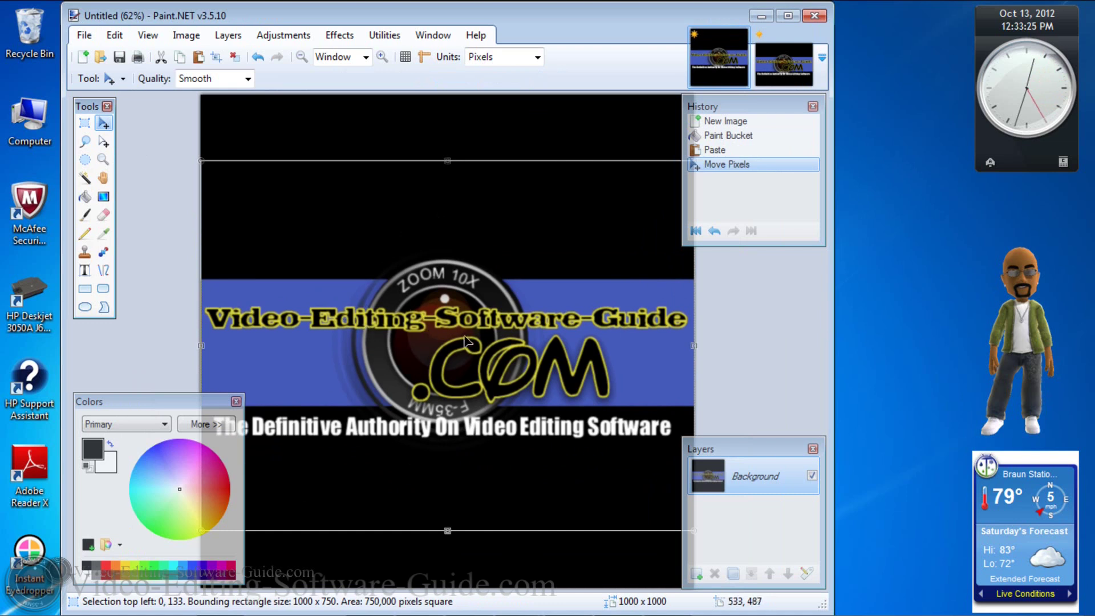
{"action": "left_click_drag", "start_coordinate": [505, 210], "coordinate": [521, 221]}
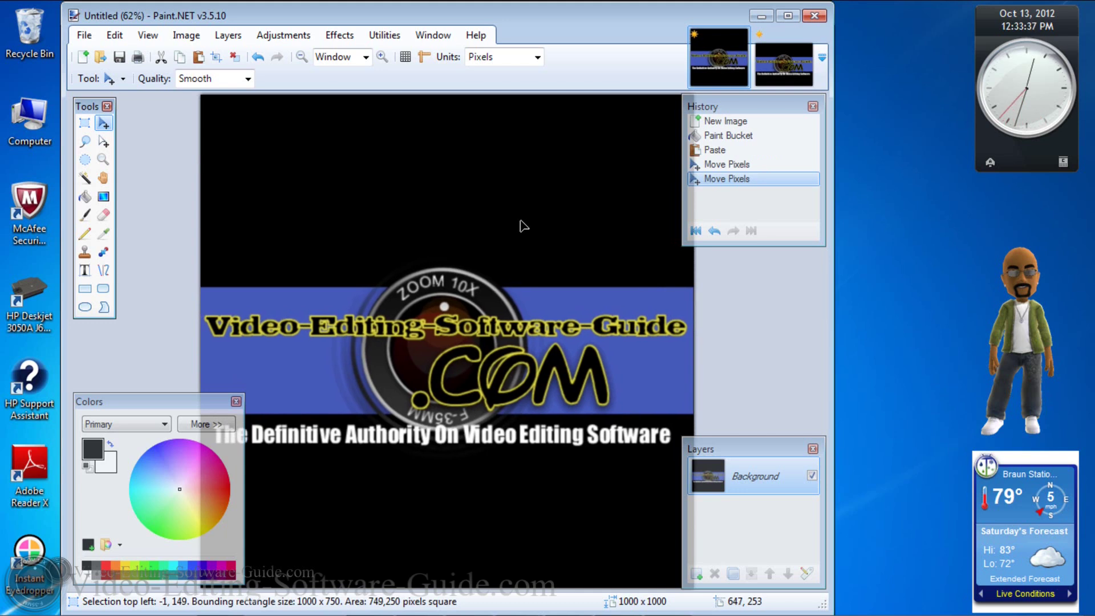
{"action": "left_click_drag", "start_coordinate": [523, 225], "coordinate": [525, 226]}
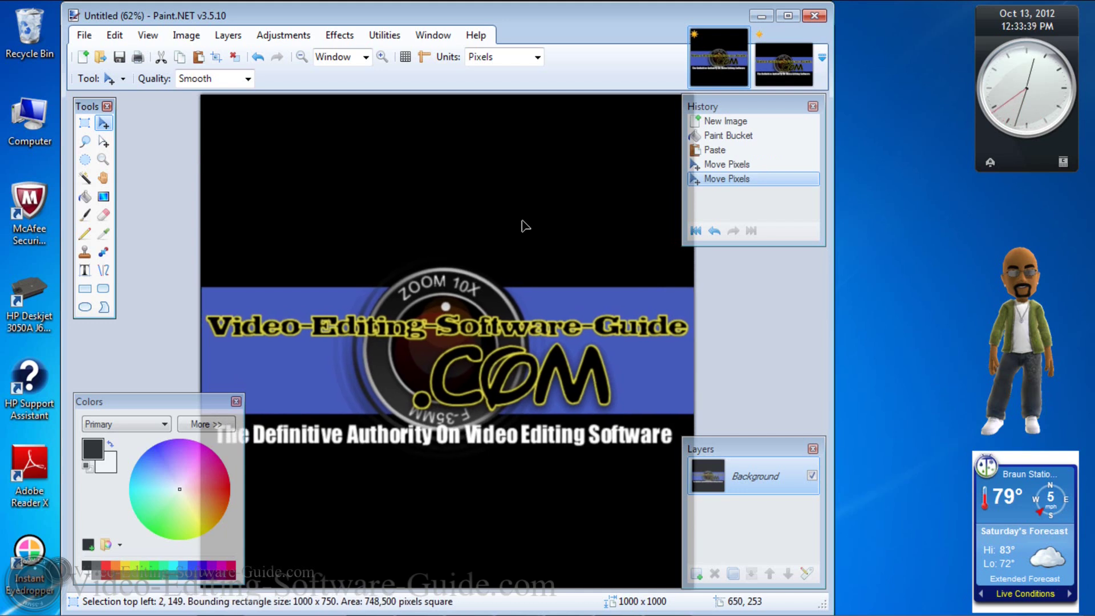